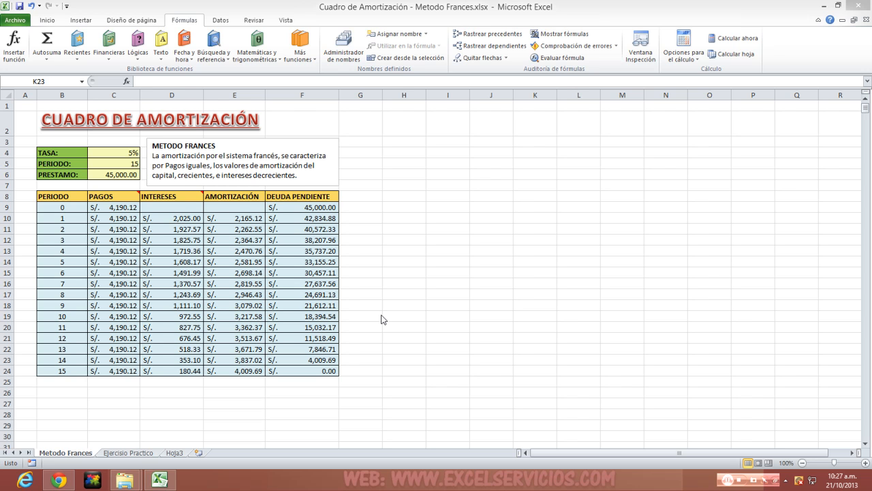
Step: Examine the formulas in the Amortización, Intereses and Deuda Pendiente columns of the finished French-method schedule
{"action": "left_click", "coordinate": [379, 219]}
{"action": "left_click", "coordinate": [378, 218]}
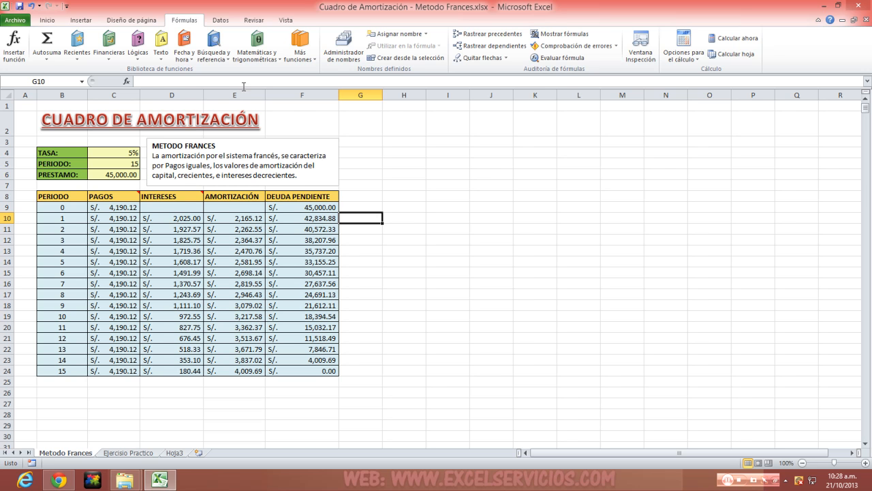
{"action": "left_click", "coordinate": [252, 222]}
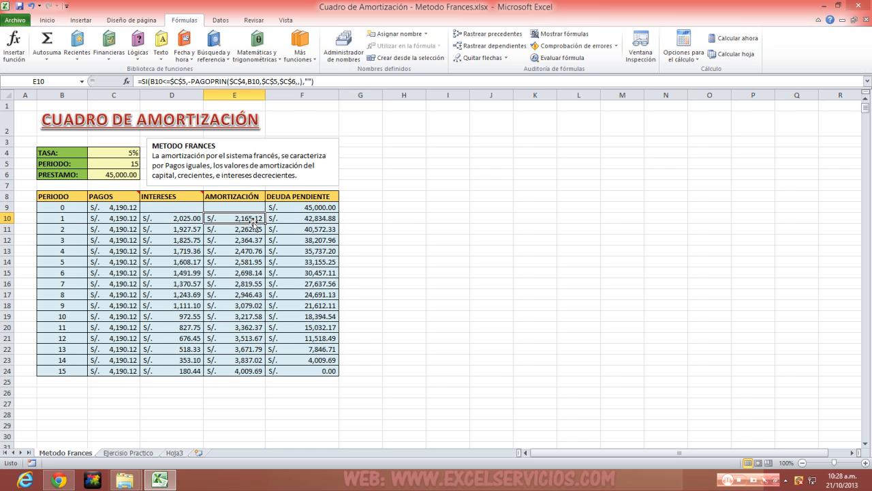
{"action": "left_click", "coordinate": [257, 238]}
{"action": "left_click", "coordinate": [250, 274]}
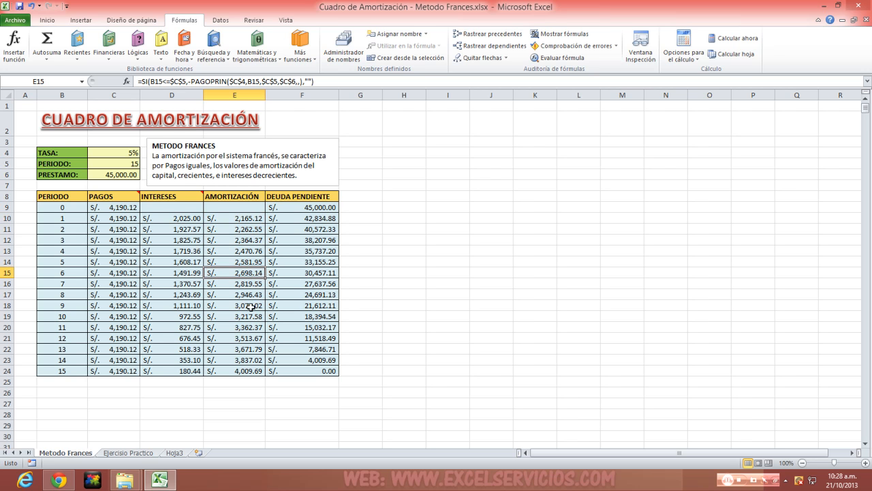
{"action": "left_click", "coordinate": [252, 316]}
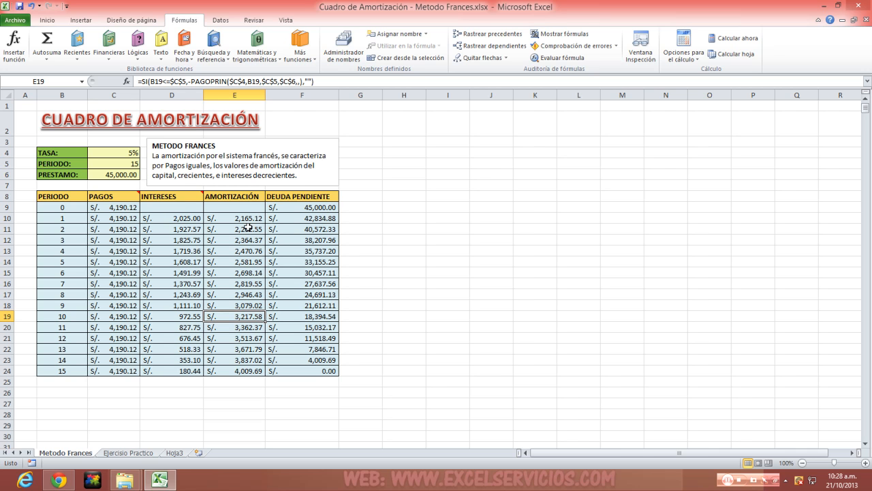
{"action": "left_click", "coordinate": [150, 218]}
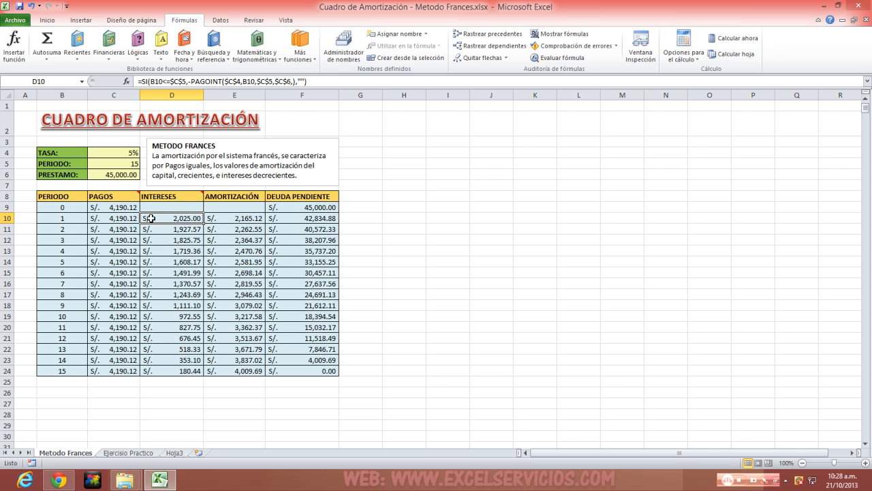
{"action": "left_click", "coordinate": [159, 258]}
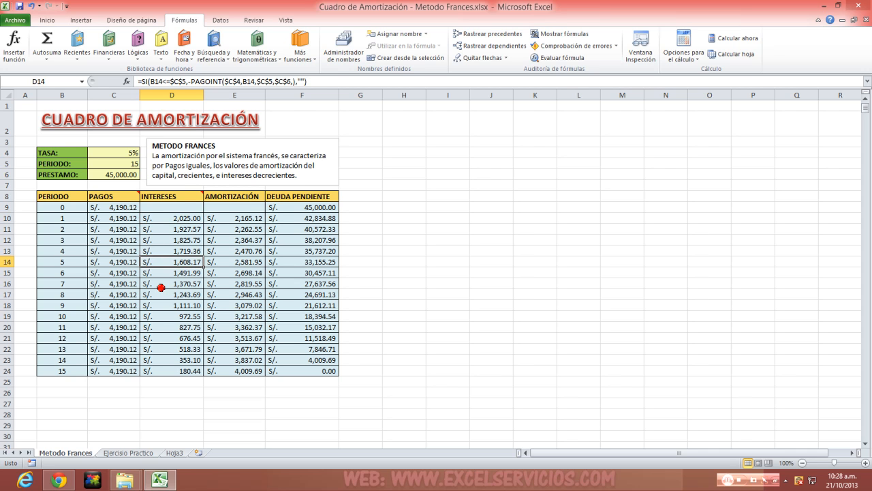
{"action": "left_click", "coordinate": [161, 287]}
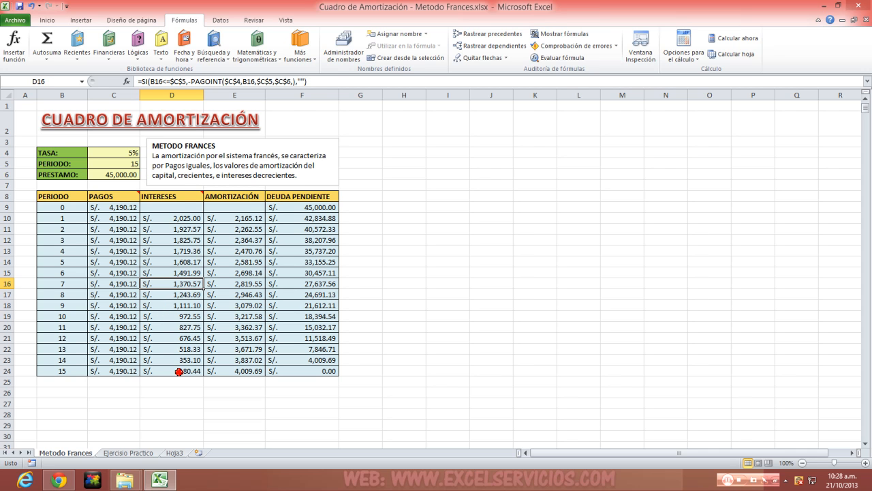
{"action": "left_click", "coordinate": [178, 372]}
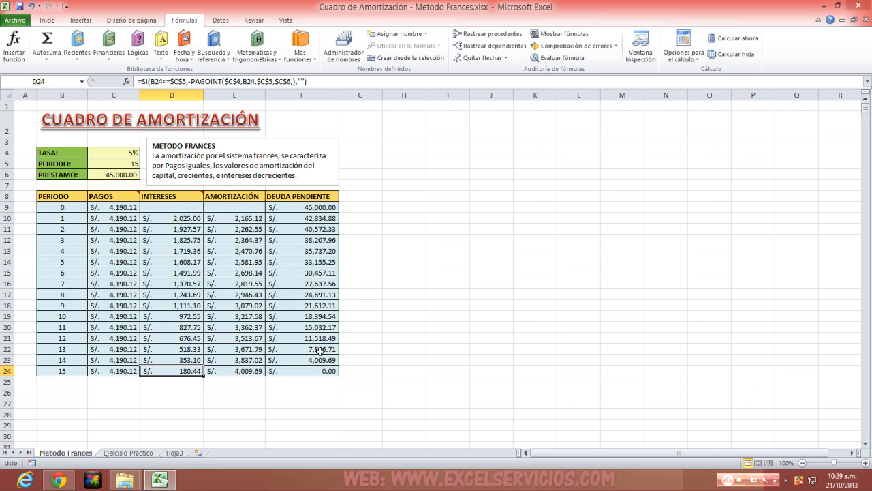
{"action": "left_click", "coordinate": [310, 372]}
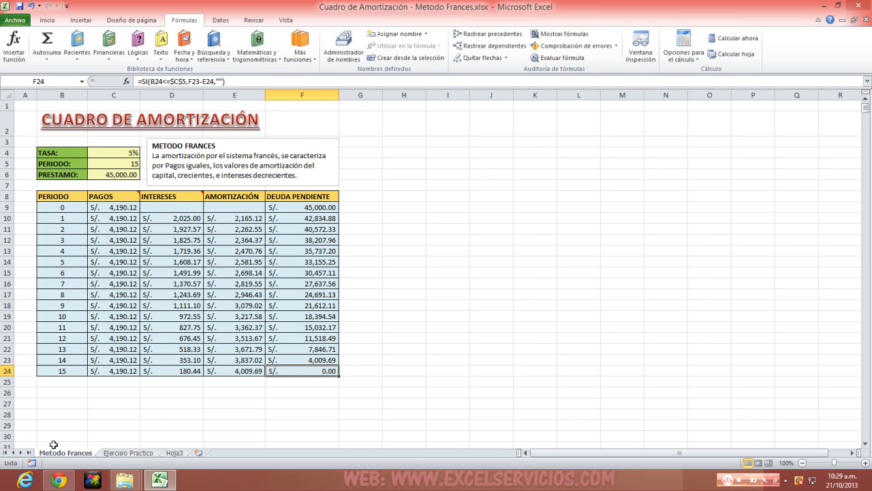
Step: Open the Ejercisio Practico sheet and review its rate, period and loan cells, C4 through C6
{"action": "left_click", "coordinate": [120, 453]}
{"action": "left_click", "coordinate": [193, 254]}
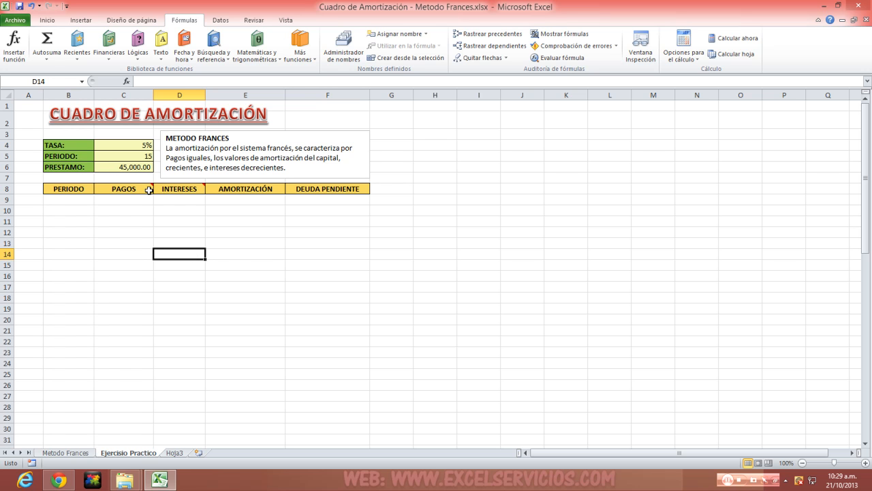
{"action": "mouse_move", "coordinate": [149, 190]}
{"action": "left_click", "coordinate": [128, 145]}
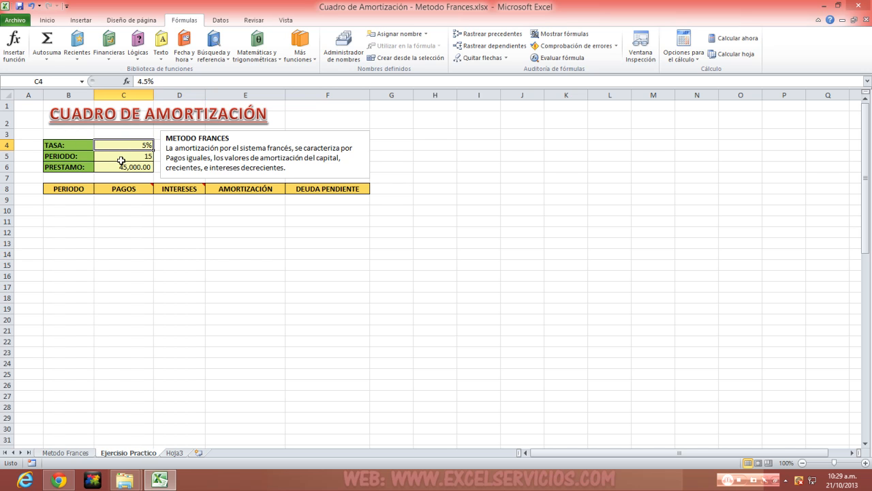
{"action": "left_click", "coordinate": [124, 159]}
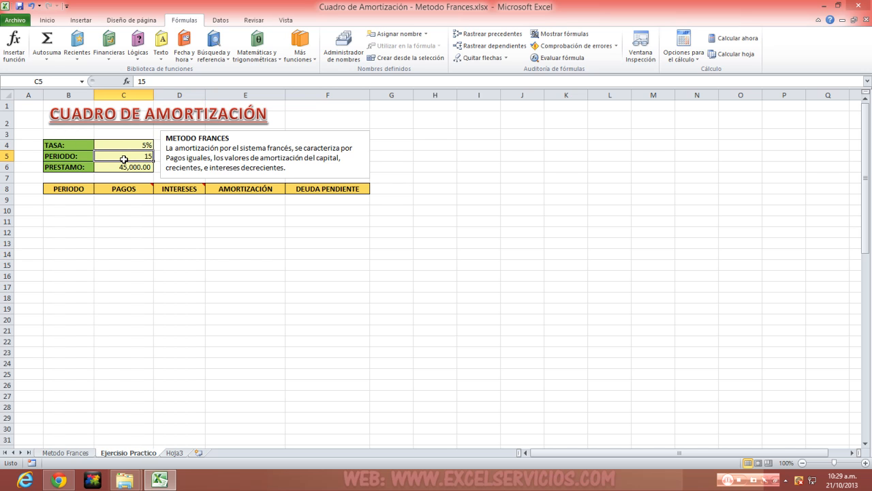
{"action": "left_click", "coordinate": [61, 167]}
{"action": "left_click", "coordinate": [129, 166]}
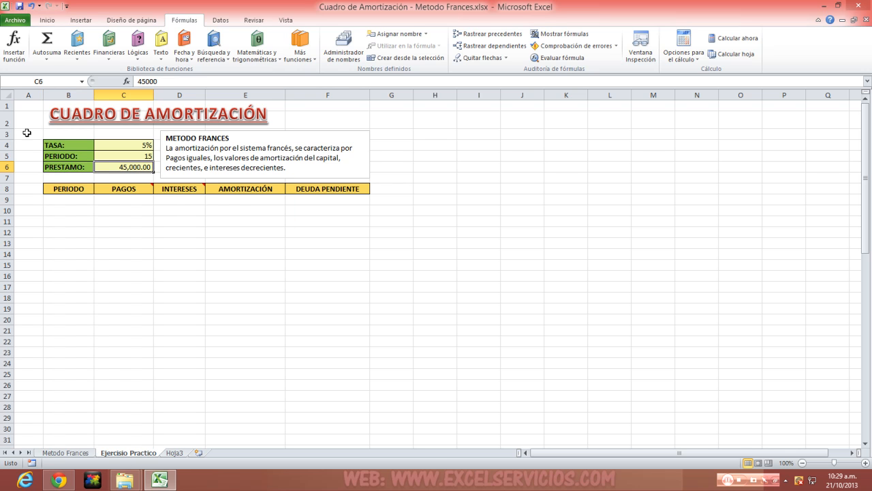
Step: Enter 0 as the starting period in cell B9 of the Periodo column
{"action": "left_click", "coordinate": [65, 199]}
{"action": "type", "text": "0"}
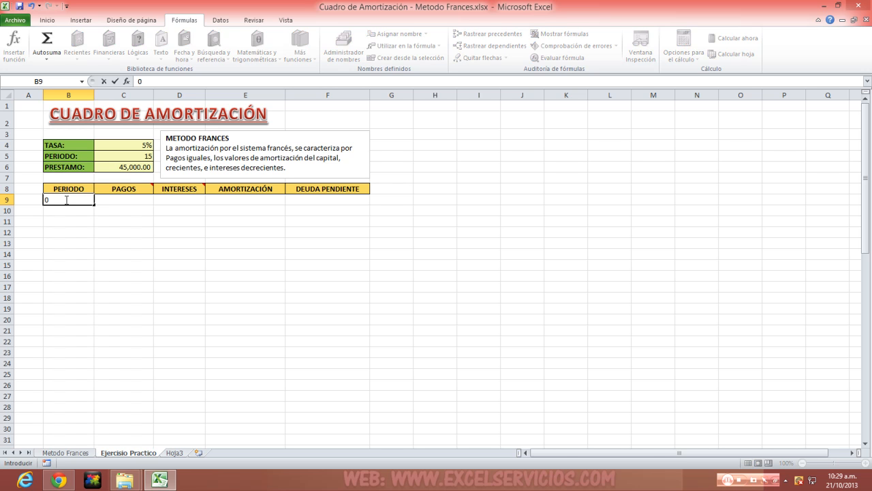
{"action": "key", "text": "Tab"}
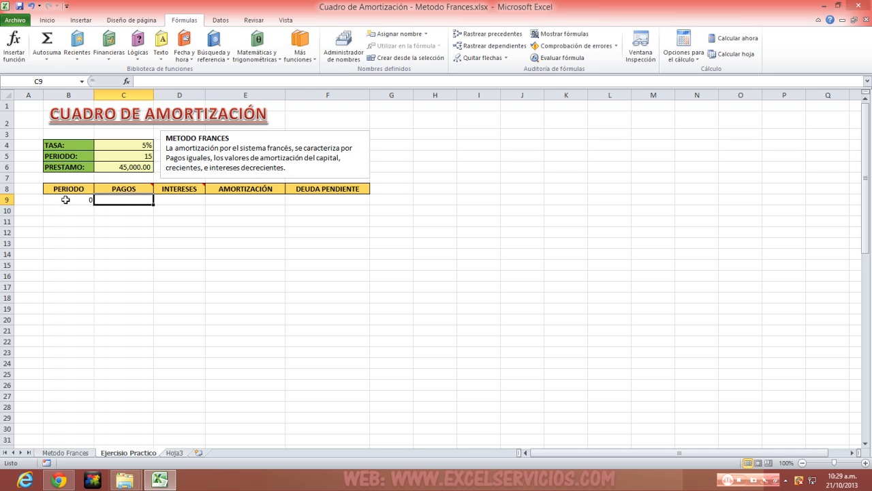
Step: Link the starting Deuda Pendiente value in cell F9 to the loan amount with the formula =C6
{"action": "left_click", "coordinate": [312, 198]}
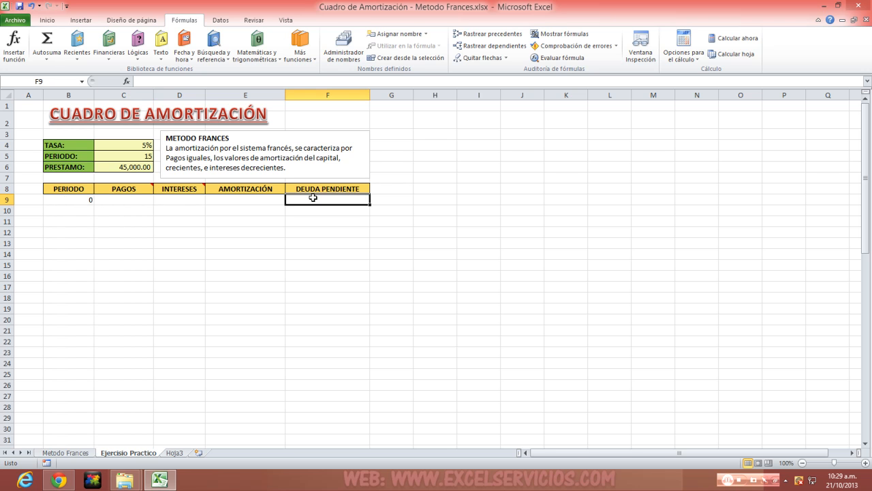
{"action": "type", "text": "="}
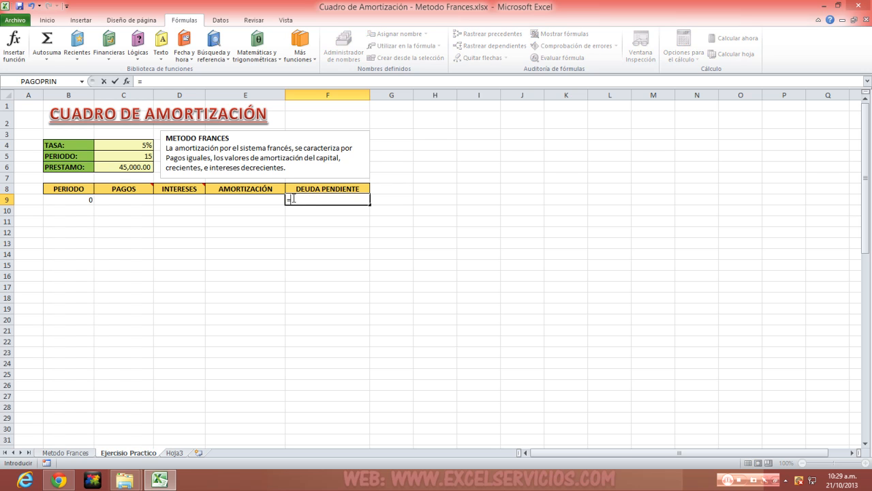
{"action": "left_click", "coordinate": [117, 169]}
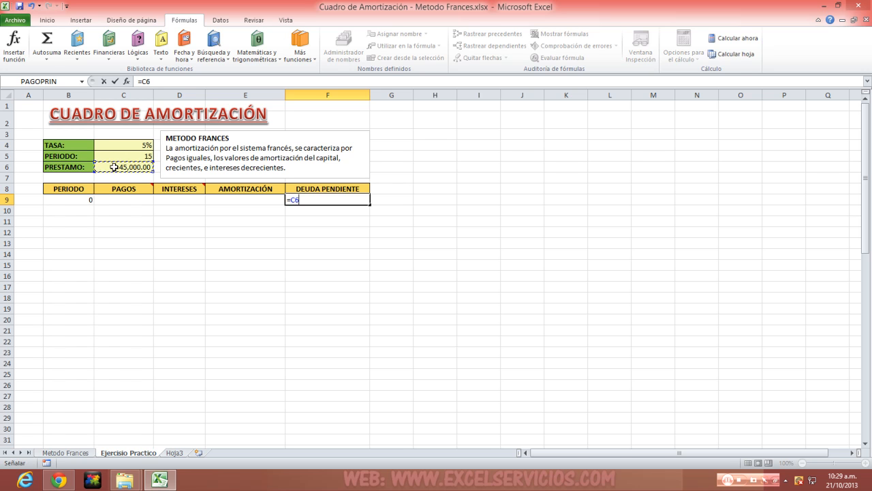
{"action": "key", "text": "Return"}
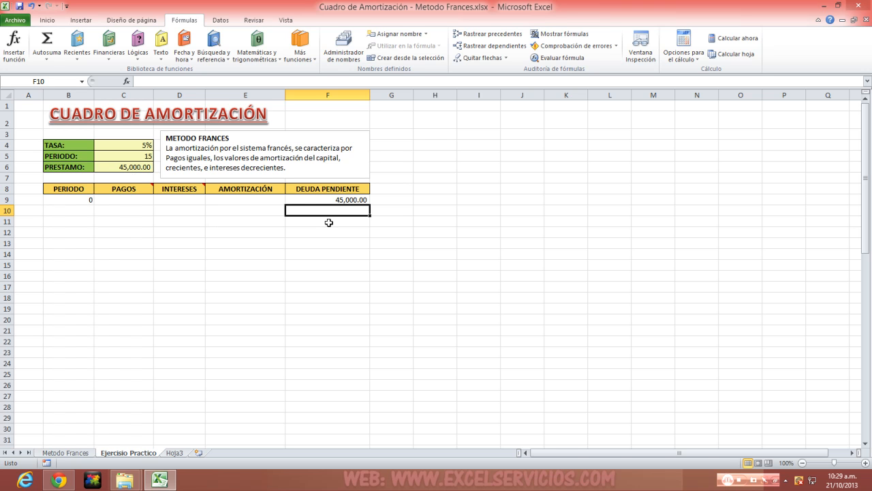
{"action": "left_click", "coordinate": [308, 201]}
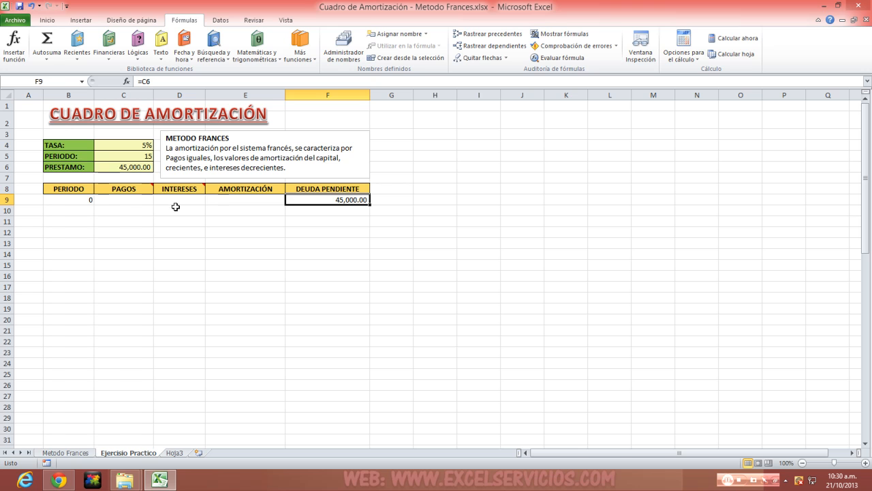
Step: Insert the PAGO financial function in cell C9 under Pagos, with the rate cell C4 as its Tasa argument
{"action": "left_click", "coordinate": [131, 199]}
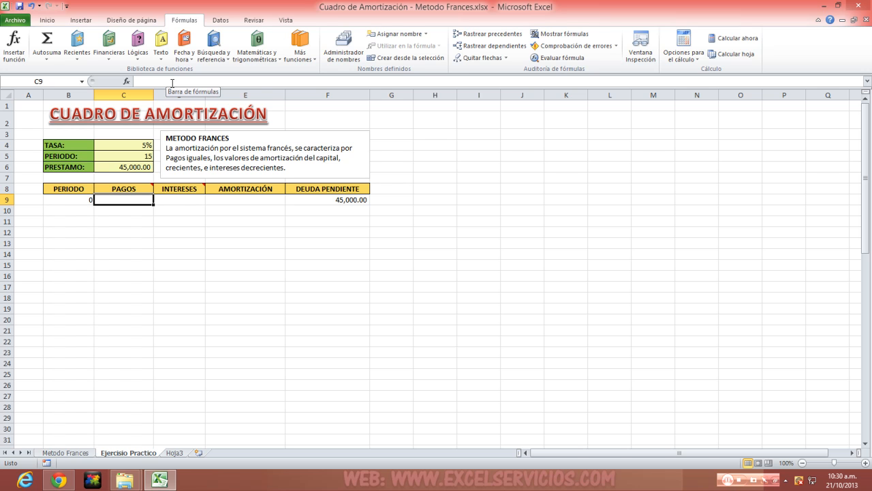
{"action": "left_click", "coordinate": [120, 62]}
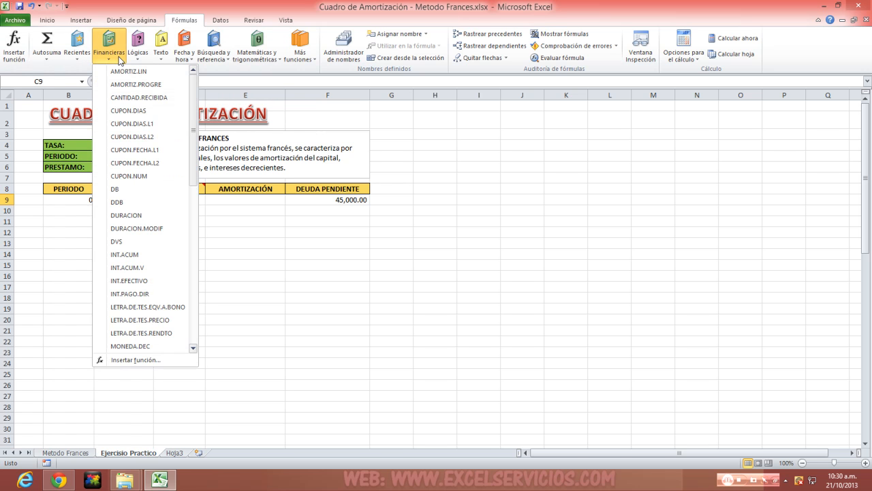
{"action": "left_click_drag", "start_coordinate": [193, 105], "coordinate": [197, 170]}
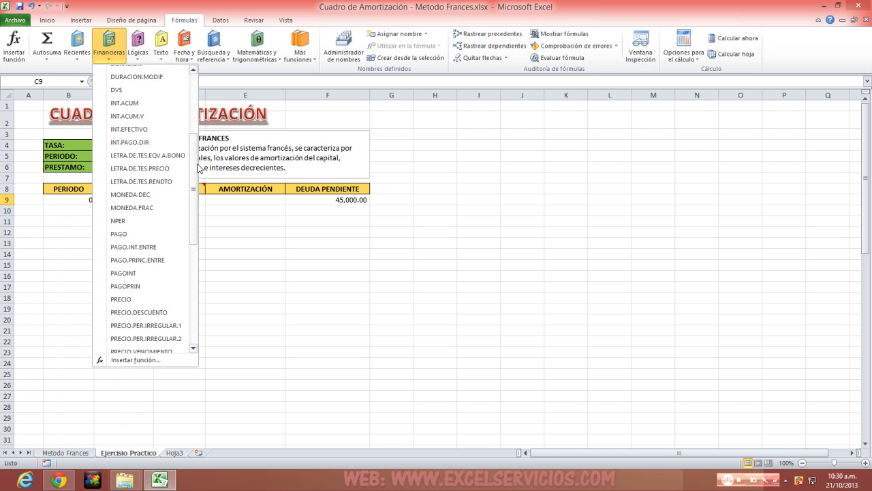
{"action": "left_click", "coordinate": [151, 235]}
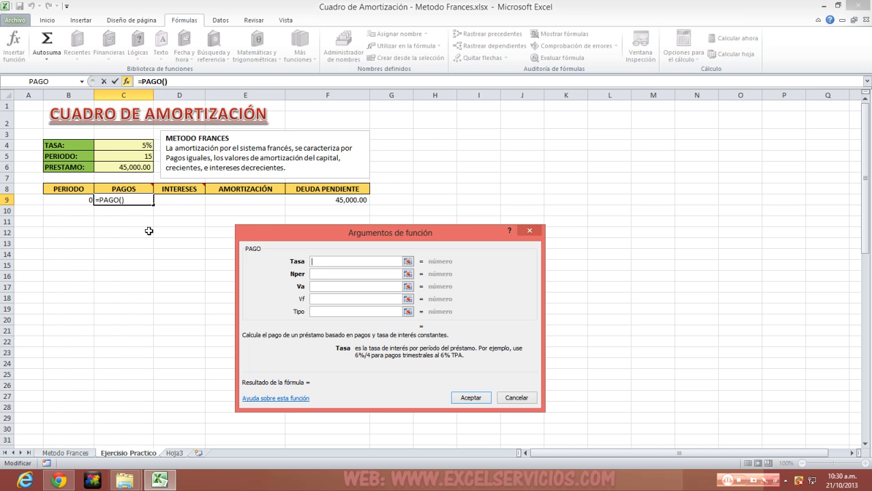
{"action": "left_click", "coordinate": [408, 261]}
{"action": "left_click", "coordinate": [112, 146]}
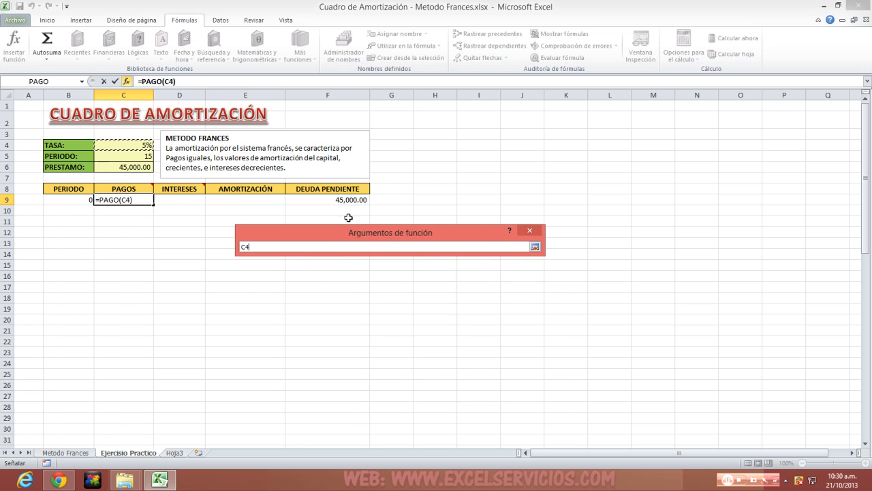
{"action": "left_click", "coordinate": [534, 247]}
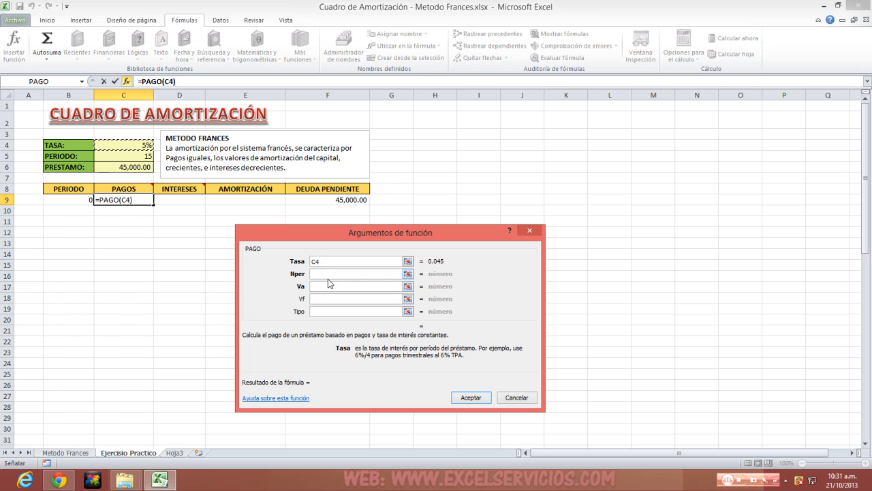
Step: Set PAGO's Nper argument to C5 and its Va argument to C6, and accept the function
{"action": "left_click", "coordinate": [408, 274]}
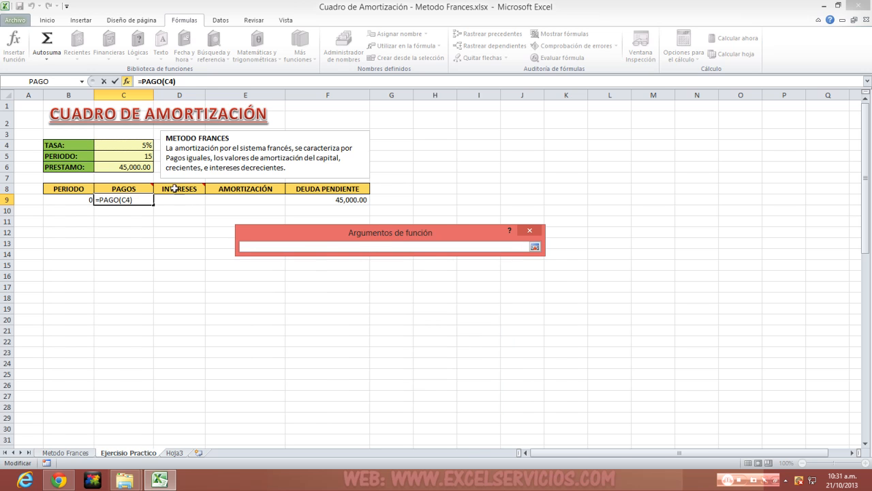
{"action": "left_click", "coordinate": [130, 158]}
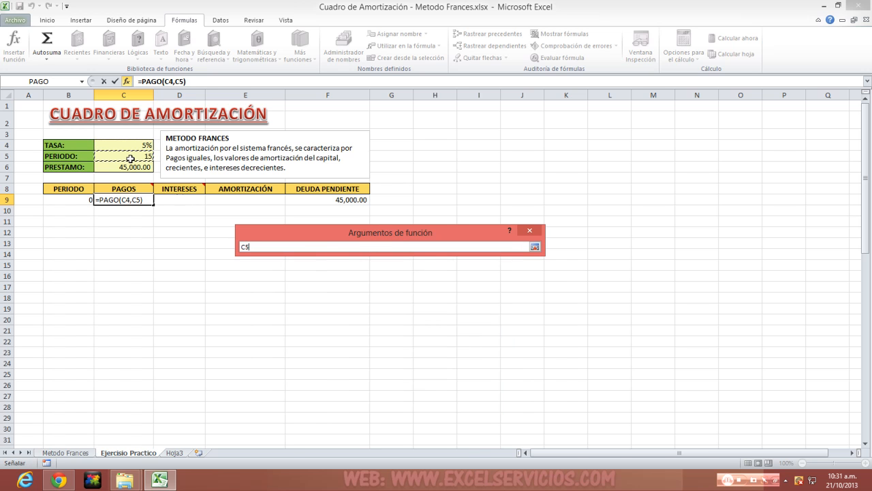
{"action": "left_click", "coordinate": [534, 247]}
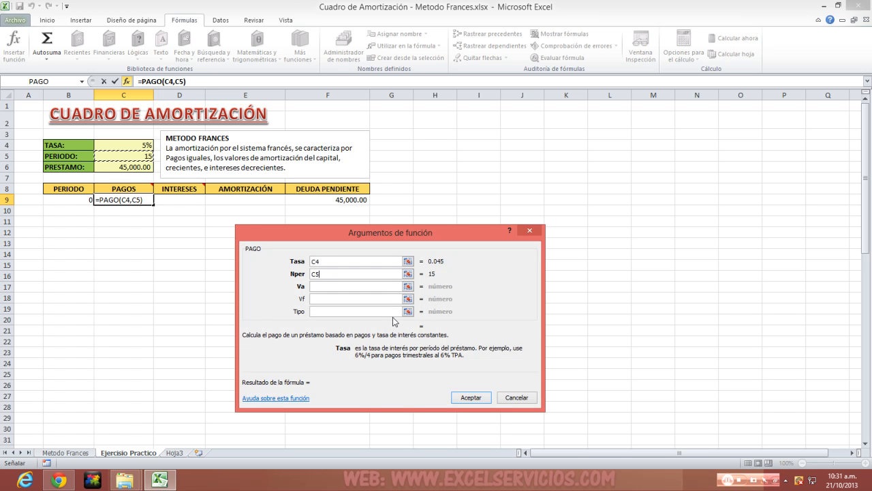
{"action": "left_click", "coordinate": [408, 286]}
{"action": "left_click", "coordinate": [141, 170]}
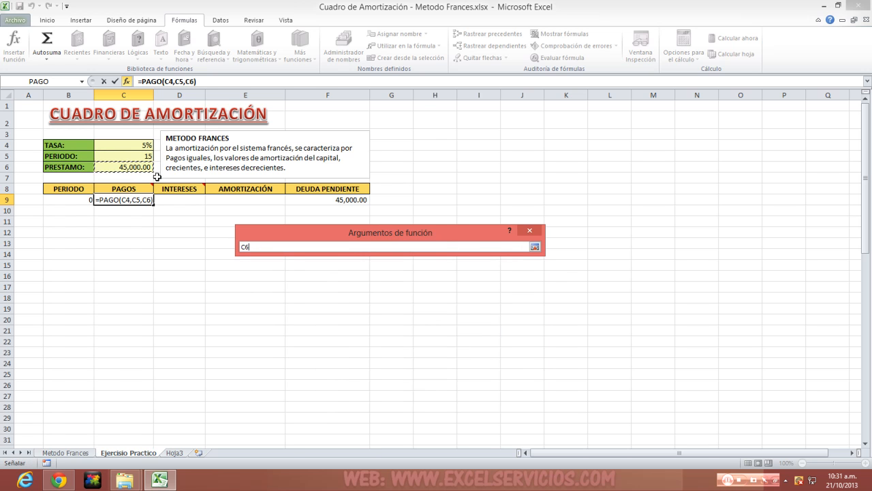
{"action": "left_click", "coordinate": [534, 247]}
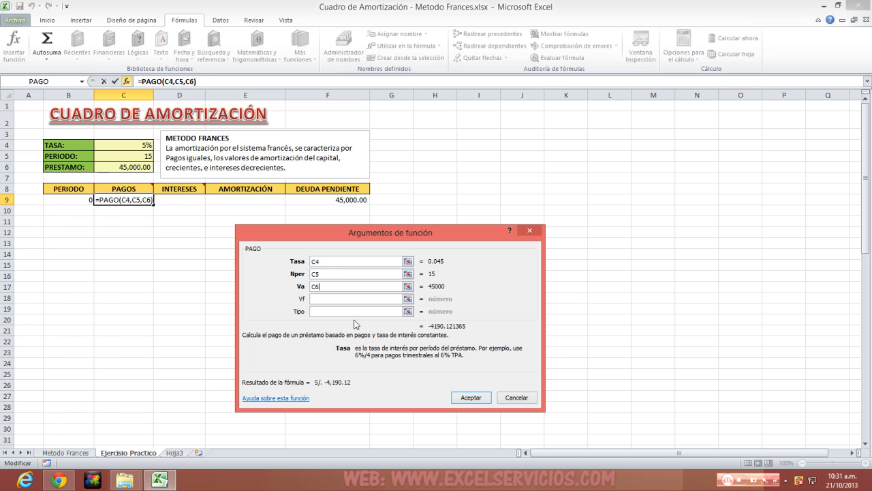
{"action": "left_click", "coordinate": [463, 400]}
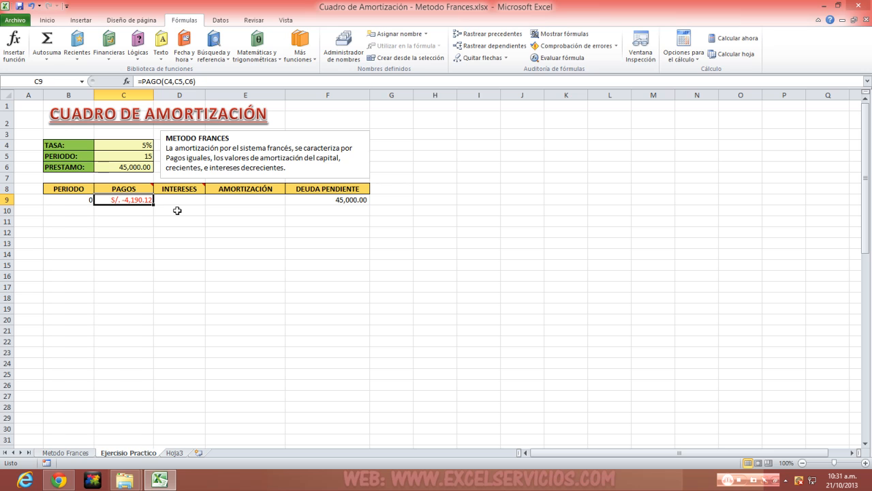
Step: Negate the payment formula in cell C9 so that it reads =-PAGO(C4,C5,C6)
{"action": "left_click", "coordinate": [152, 80]}
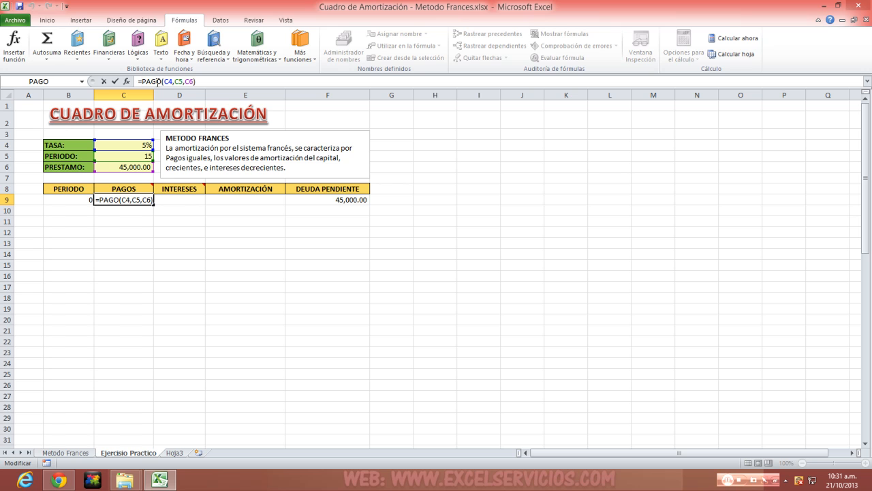
{"action": "type", "text": "-"}
{"action": "key", "text": "Return"}
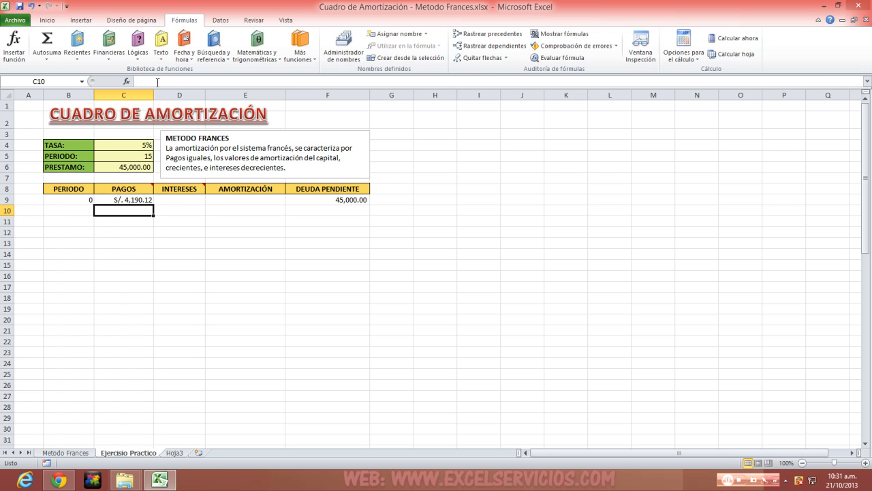
{"action": "left_click", "coordinate": [125, 199]}
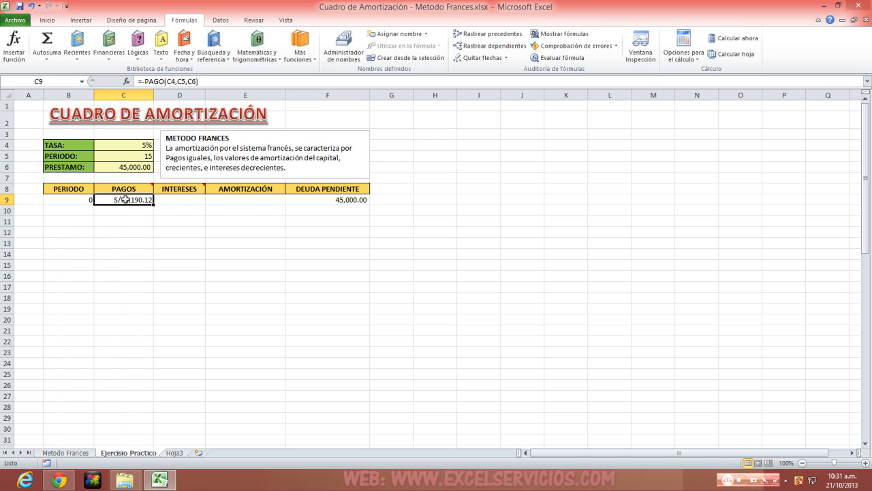
Step: Enter period number 1 in cell B10 under Periodo
{"action": "key", "text": "Left"}
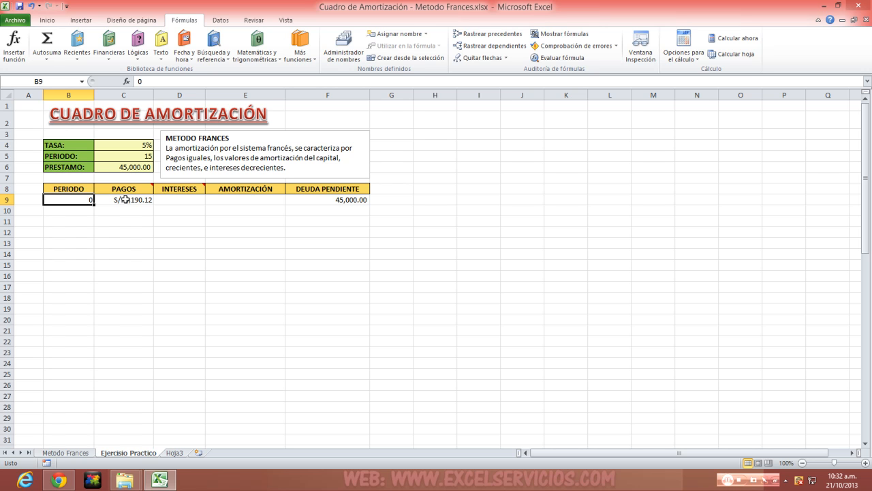
{"action": "key", "text": "Down"}
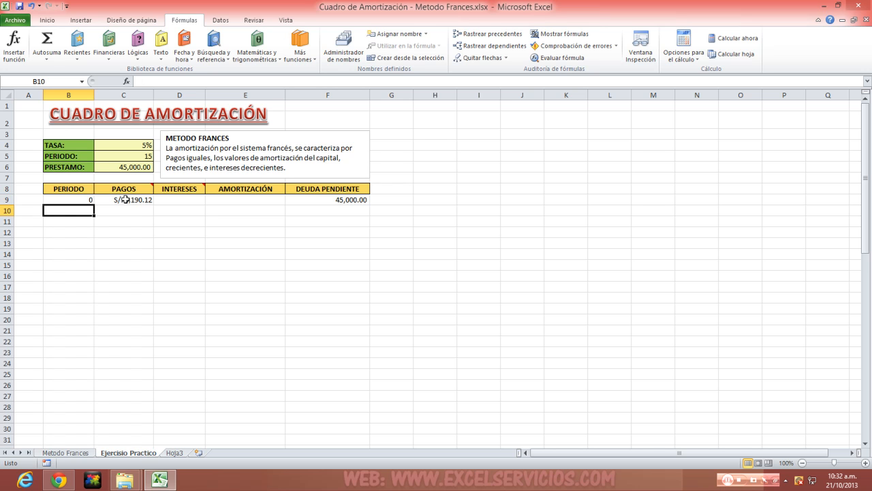
{"action": "type", "text": "1"}
{"action": "key", "text": "Tab"}
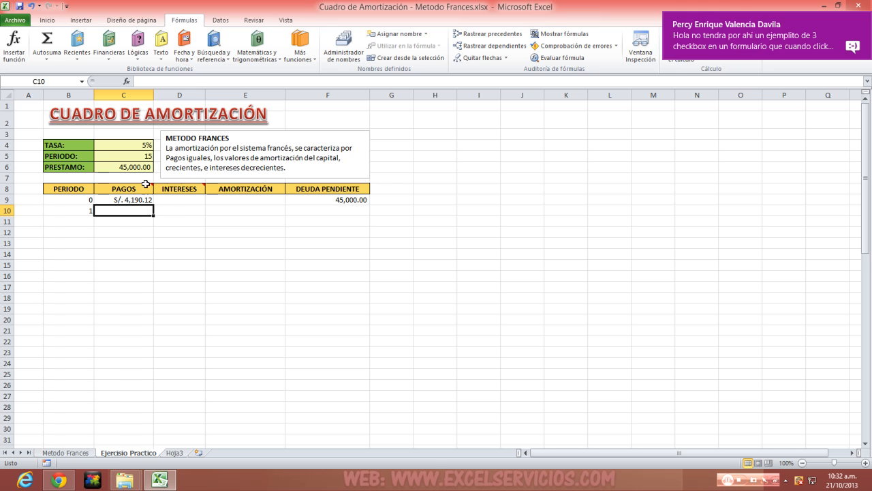
Step: Try to fill the payment formula from C9 down to C17 with its relative references, and check the copied formulas
{"action": "left_click", "coordinate": [137, 199]}
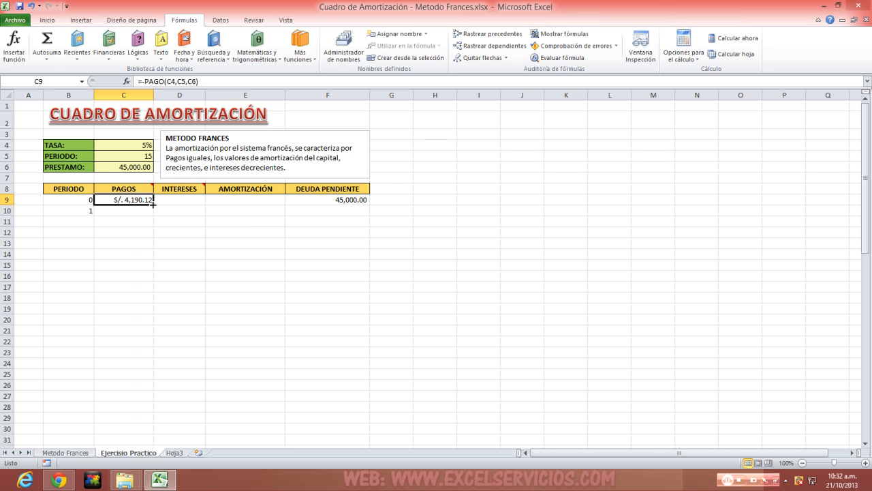
{"action": "left_click_drag", "start_coordinate": [154, 204], "coordinate": [151, 212]}
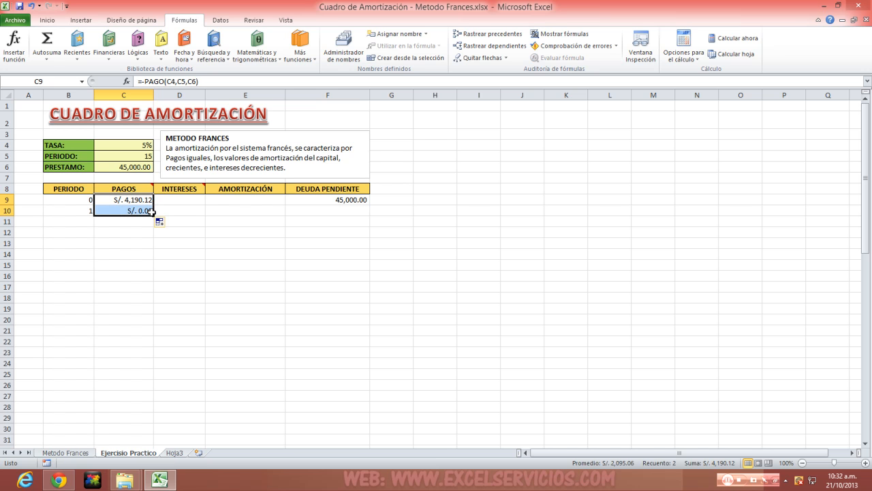
{"action": "left_click", "coordinate": [135, 210]}
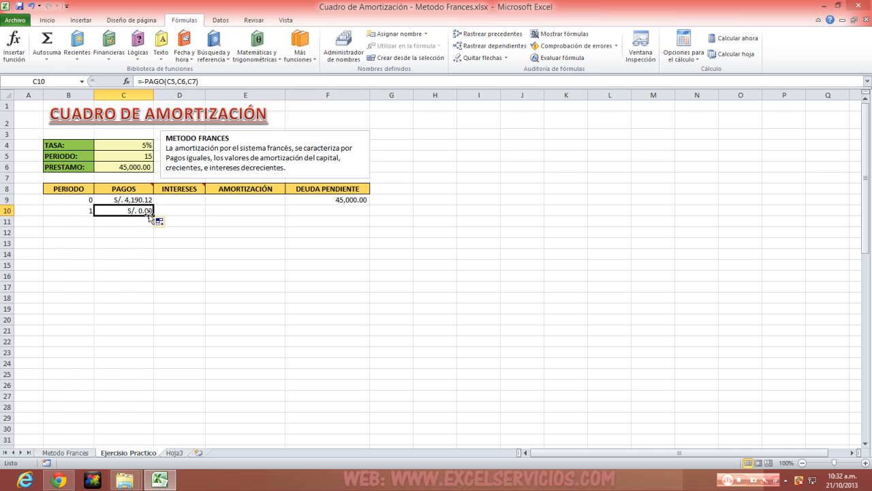
{"action": "left_click_drag", "start_coordinate": [151, 216], "coordinate": [151, 290]}
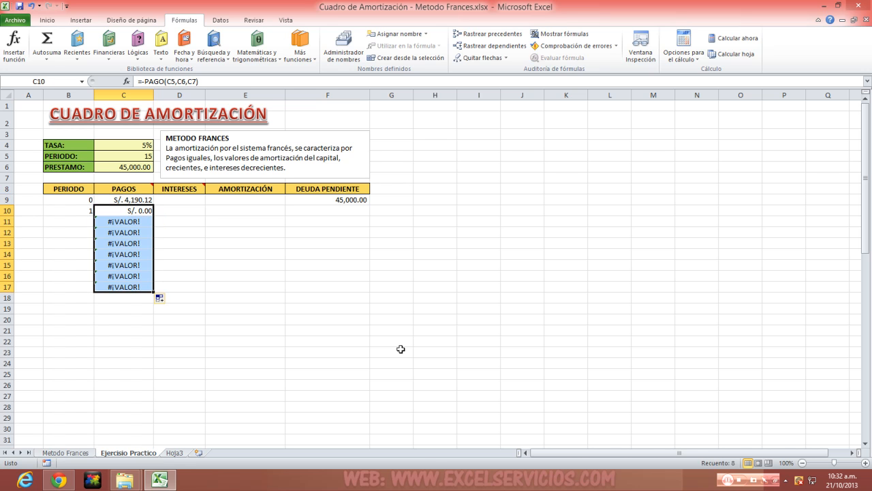
{"action": "left_click", "coordinate": [136, 202]}
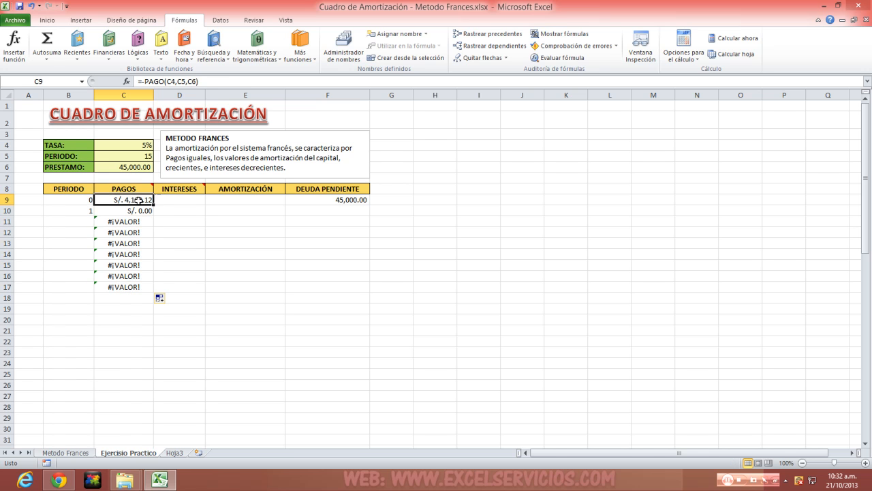
{"action": "left_click_drag", "start_coordinate": [154, 203], "coordinate": [156, 286]}
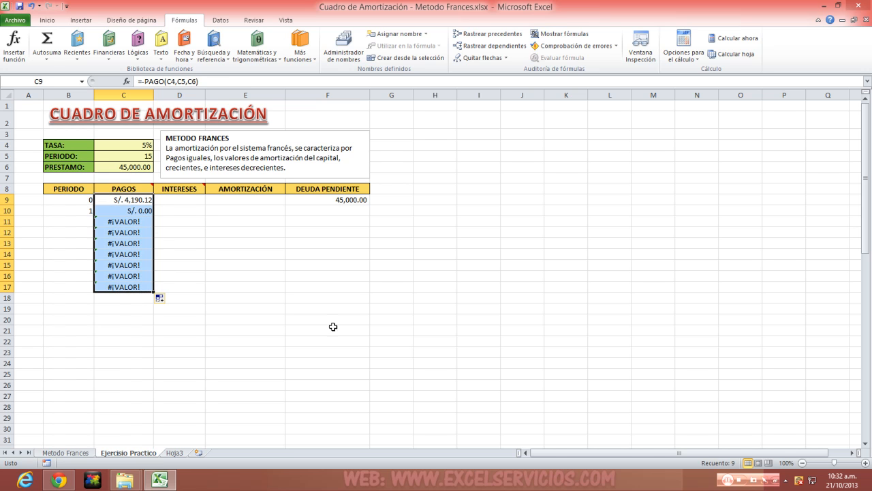
{"action": "left_click", "coordinate": [136, 232]}
{"action": "left_click", "coordinate": [135, 255]}
{"action": "left_click", "coordinate": [136, 274]}
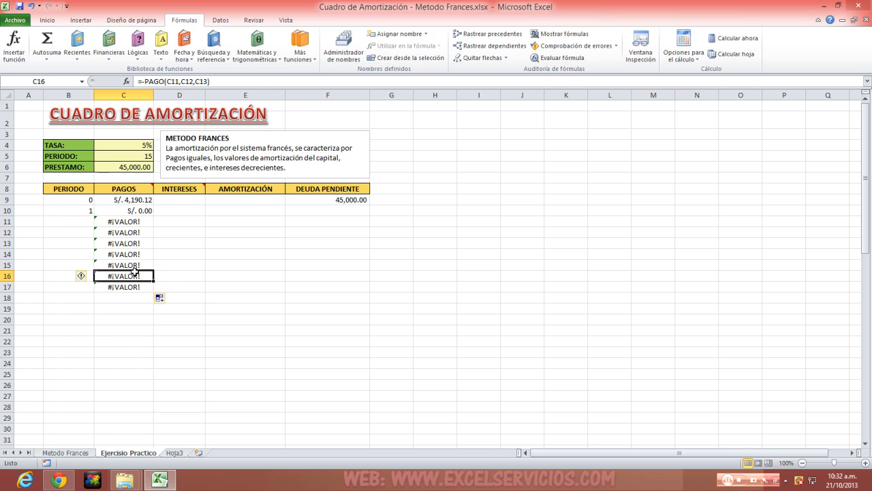
Step: Make the references of the payment formula in cell C10 absolute so that it reads =-PAGO($C$5,$C$6,$C$7)
{"action": "left_click", "coordinate": [125, 211]}
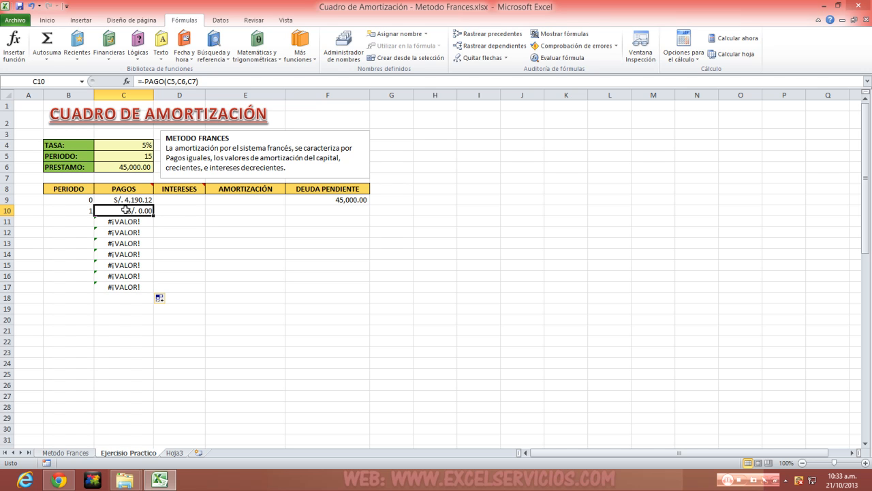
{"action": "left_click", "coordinate": [178, 83]}
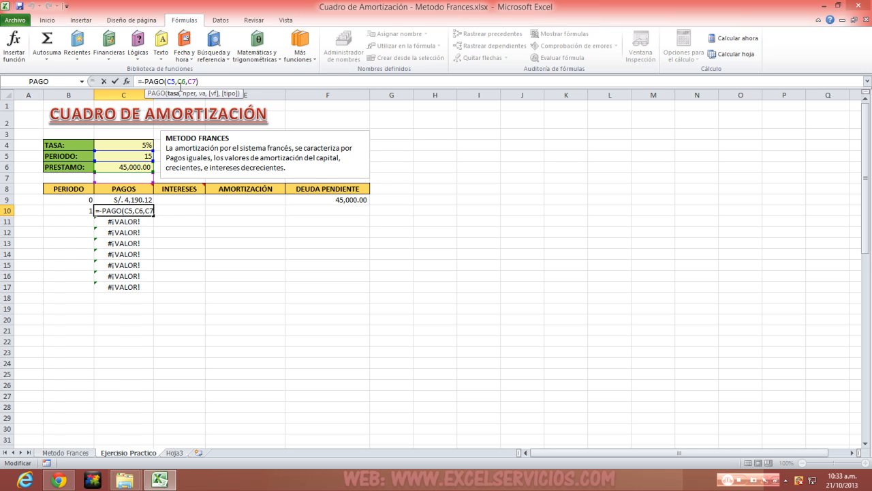
{"action": "key", "text": "F4"}
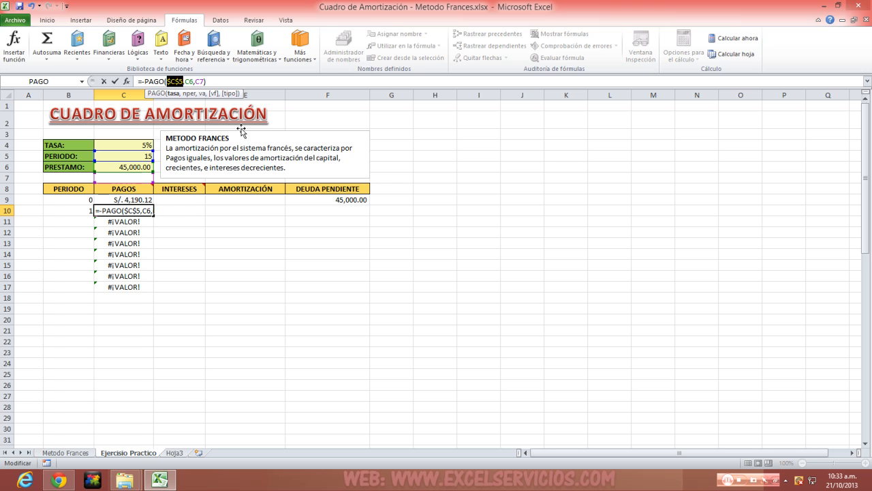
{"action": "left_click", "coordinate": [181, 82]}
{"action": "left_click", "coordinate": [189, 82]}
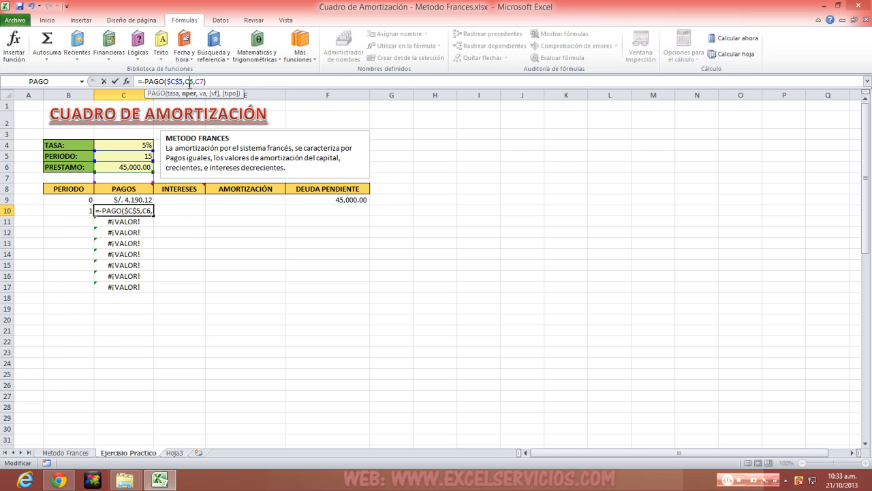
{"action": "key", "text": "F4"}
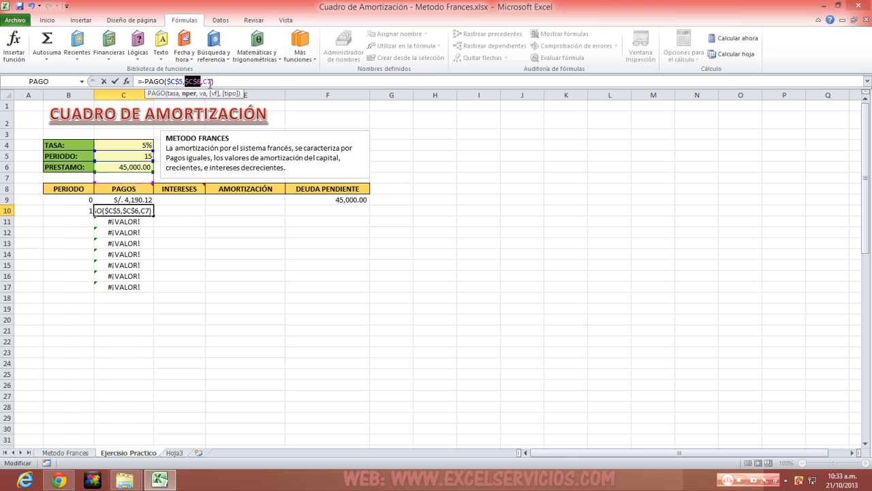
{"action": "left_click", "coordinate": [209, 81]}
{"action": "key", "text": "F4"}
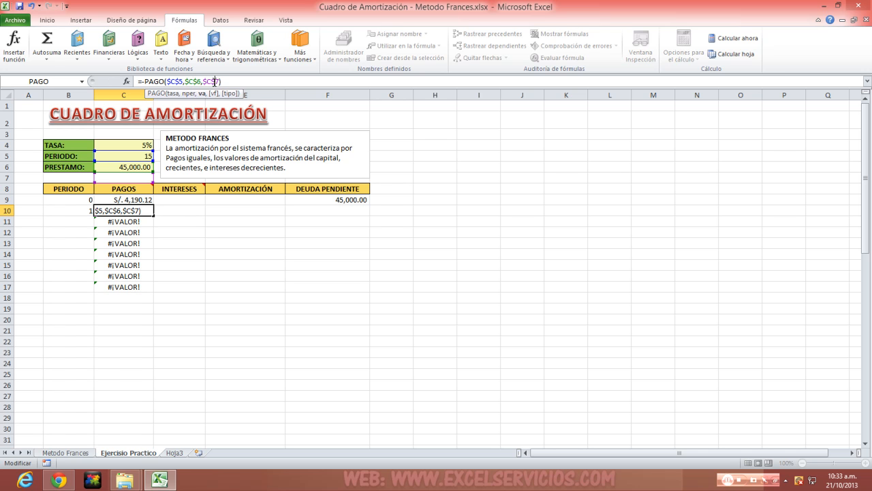
{"action": "key", "text": "Return"}
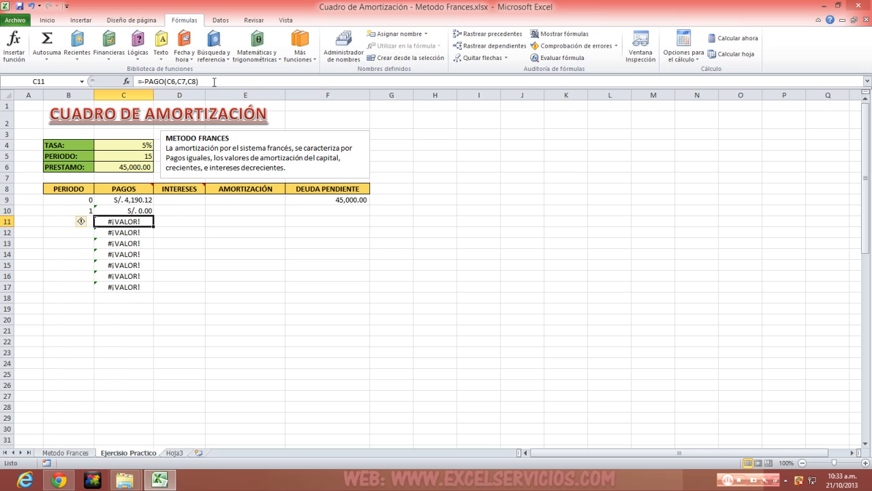
{"action": "left_click", "coordinate": [137, 210]}
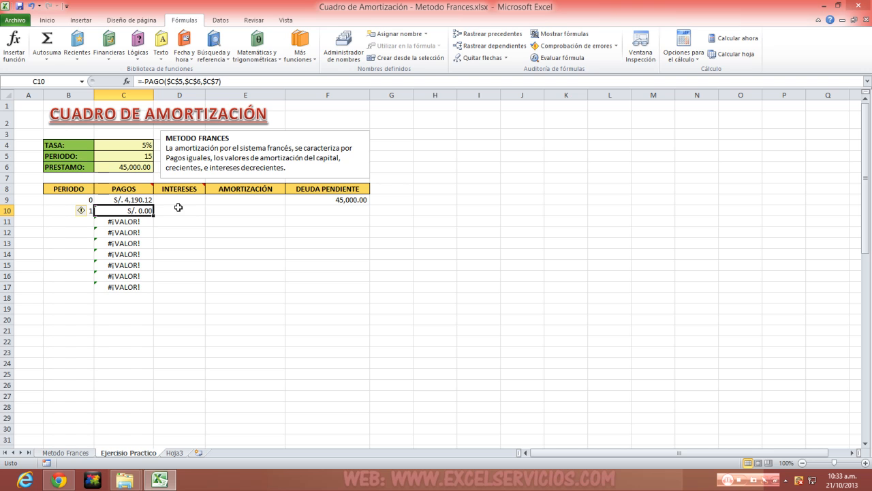
Step: Make the references of the payment formula in cell C9 absolute so that it reads =-PAGO($C$4,$C$5,$C$6)
{"action": "left_click", "coordinate": [133, 200]}
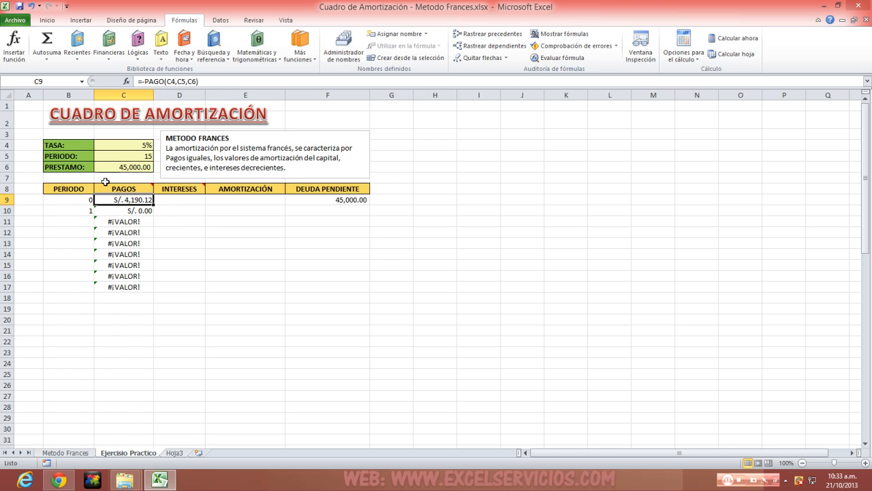
{"action": "left_click", "coordinate": [173, 82]}
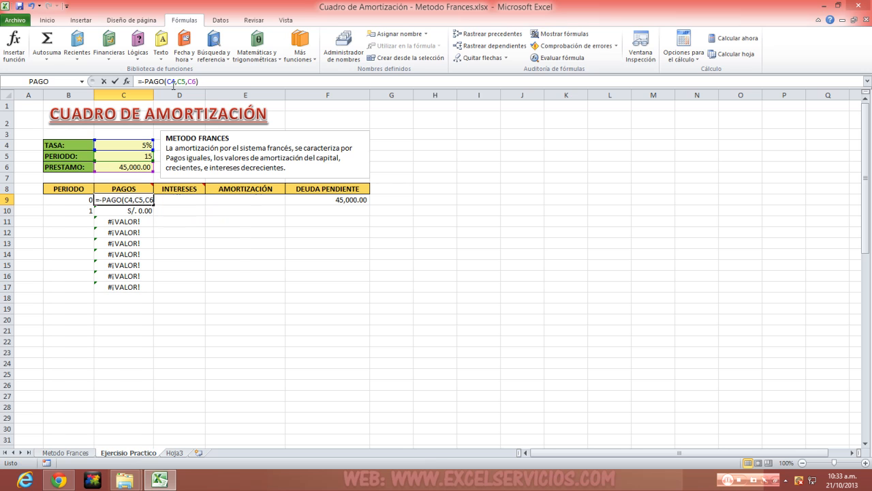
{"action": "key", "text": "F4"}
{"action": "left_click", "coordinate": [189, 83]}
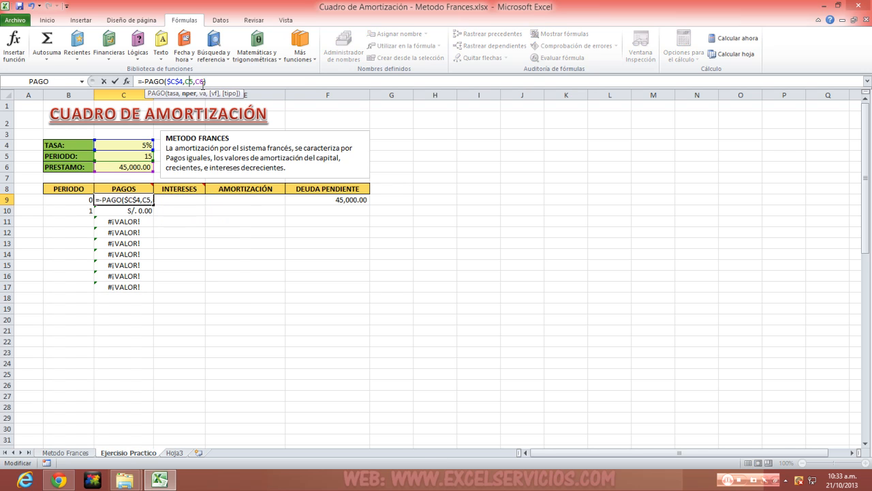
{"action": "key", "text": "F4"}
{"action": "left_click", "coordinate": [208, 83]}
{"action": "key", "text": "F4"}
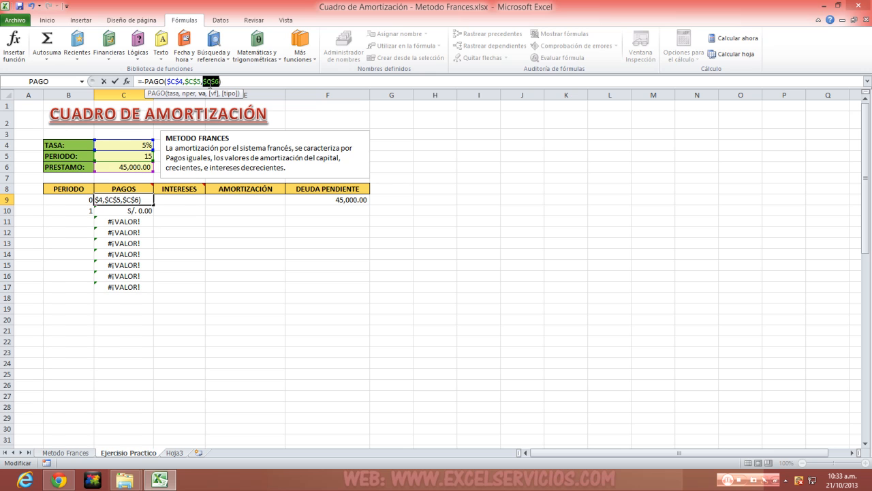
{"action": "key", "text": "Return"}
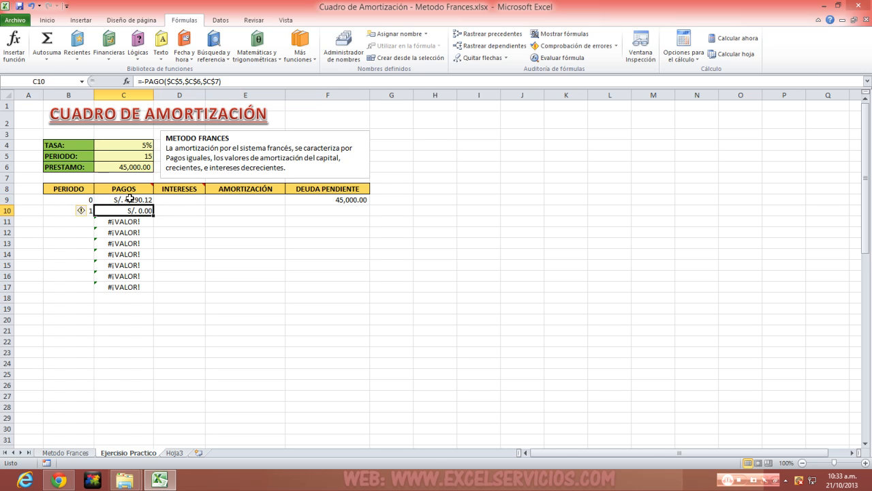
Step: Fill the payment formula from C9 down to C17 and clear the copies in C11:C17, keeping the one in C10
{"action": "left_click", "coordinate": [129, 198]}
{"action": "left_click_drag", "start_coordinate": [153, 204], "coordinate": [175, 291]}
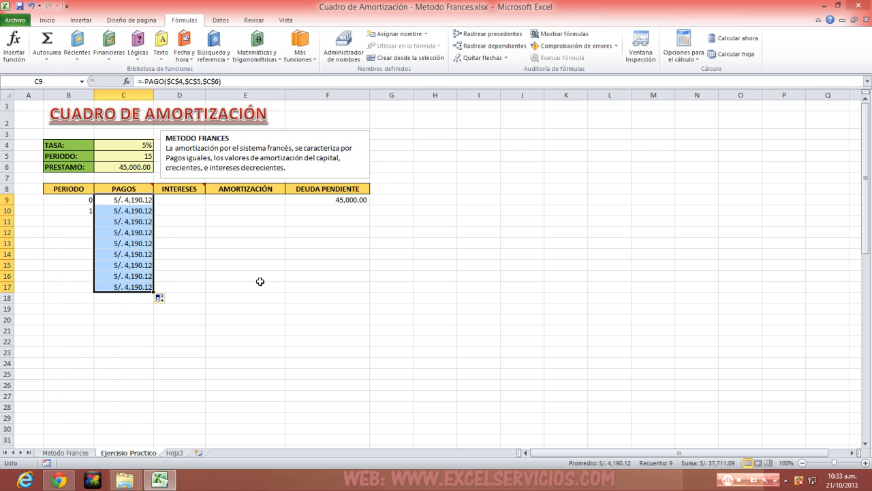
{"action": "left_click_drag", "start_coordinate": [137, 224], "coordinate": [131, 285]}
{"action": "key", "text": "Delete"}
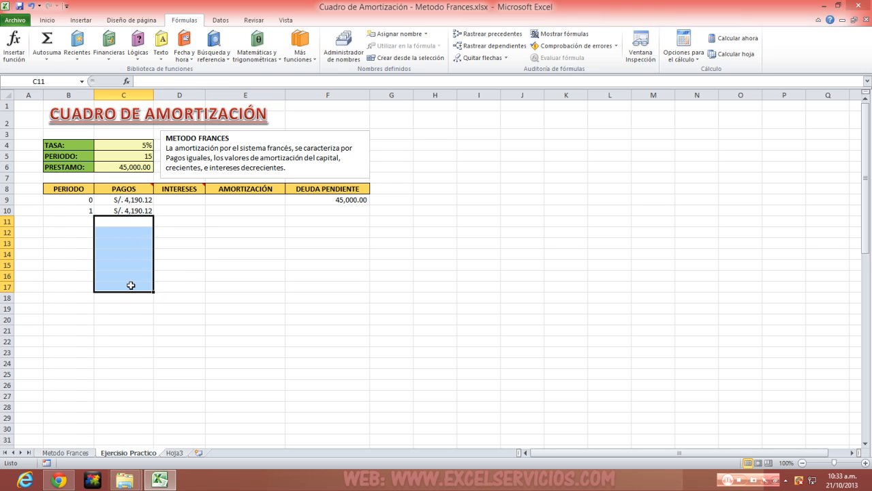
Step: Insert the PAGOINT financial function in cell D10 under Intereses, with the rate cell C4 as its Tasa argument
{"action": "left_click", "coordinate": [181, 213]}
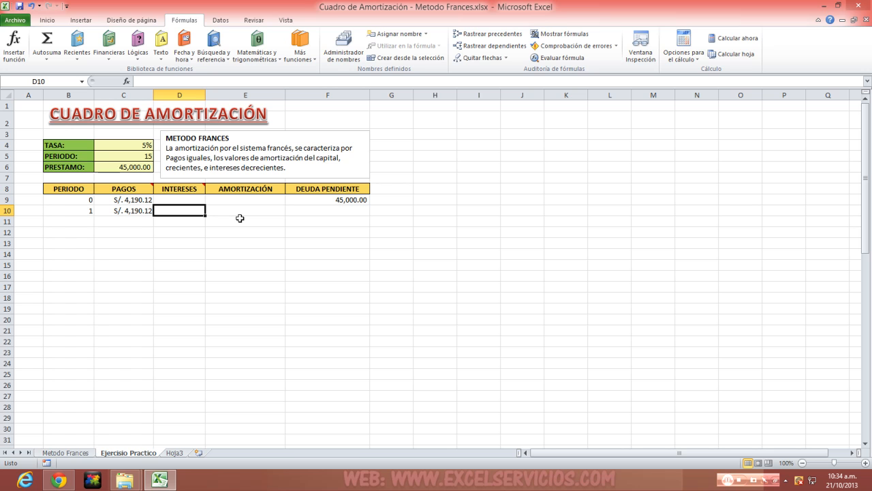
{"action": "left_click", "coordinate": [115, 60]}
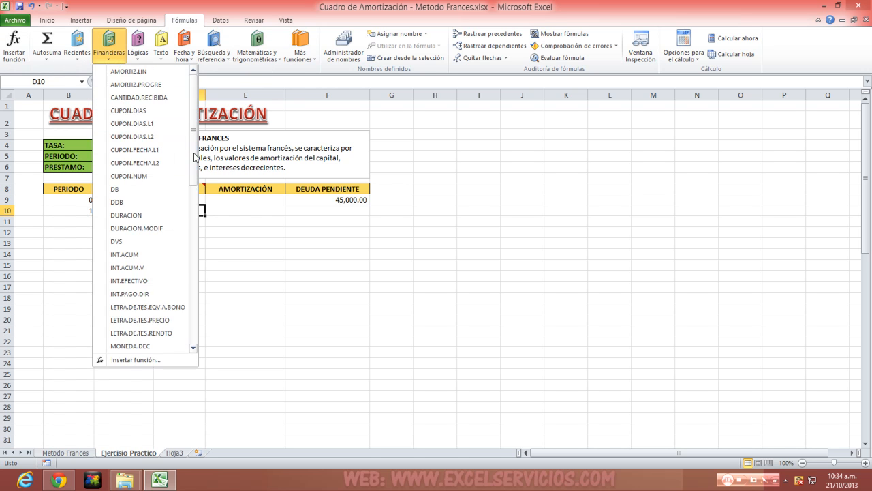
{"action": "scroll", "coordinate": [174, 231], "scroll_direction": "down", "scroll_amount": 5}
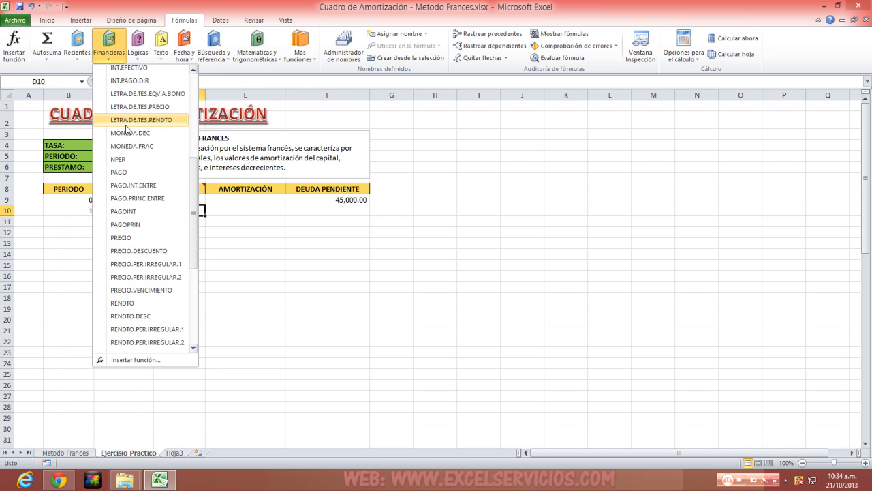
{"action": "left_click", "coordinate": [123, 212]}
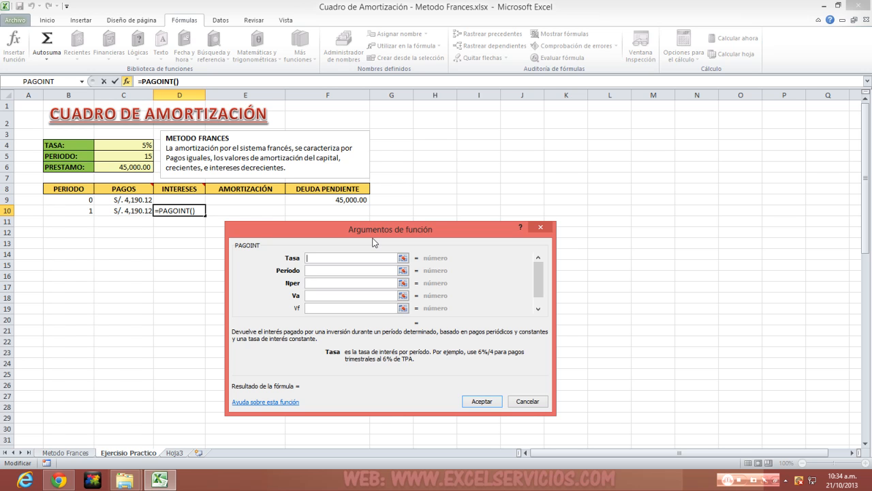
{"action": "left_click", "coordinate": [402, 258]}
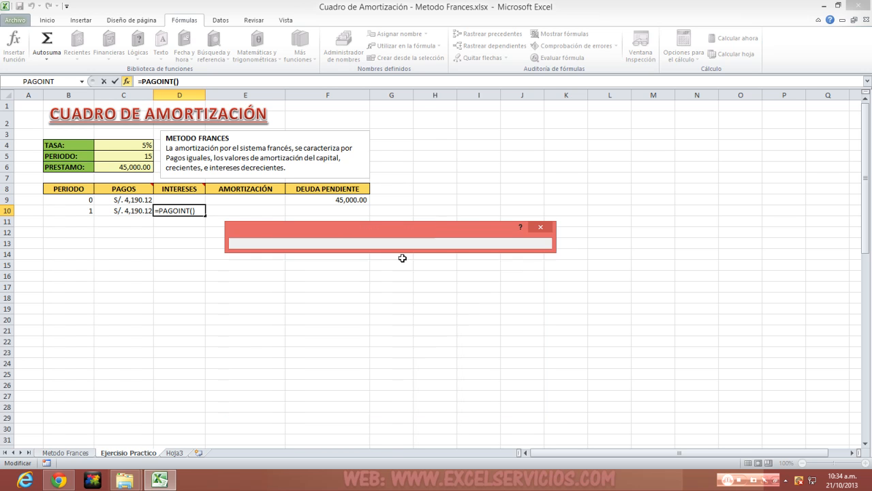
{"action": "left_click", "coordinate": [122, 145]}
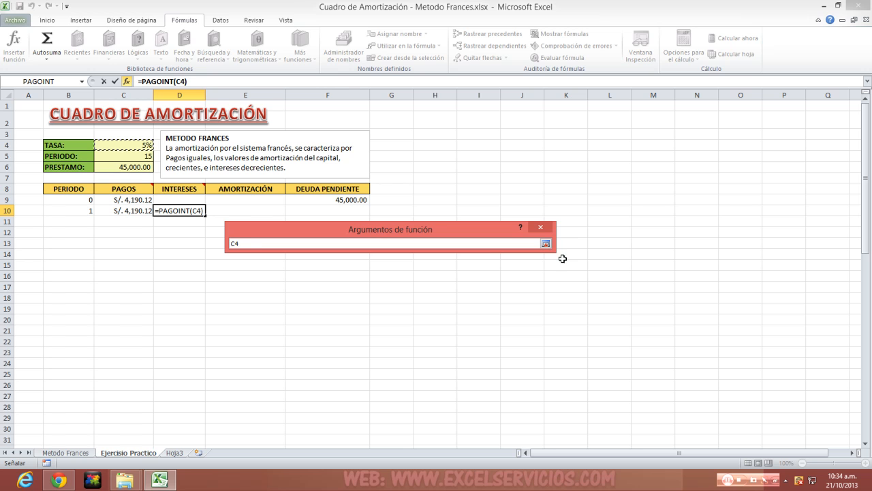
{"action": "left_click", "coordinate": [545, 244]}
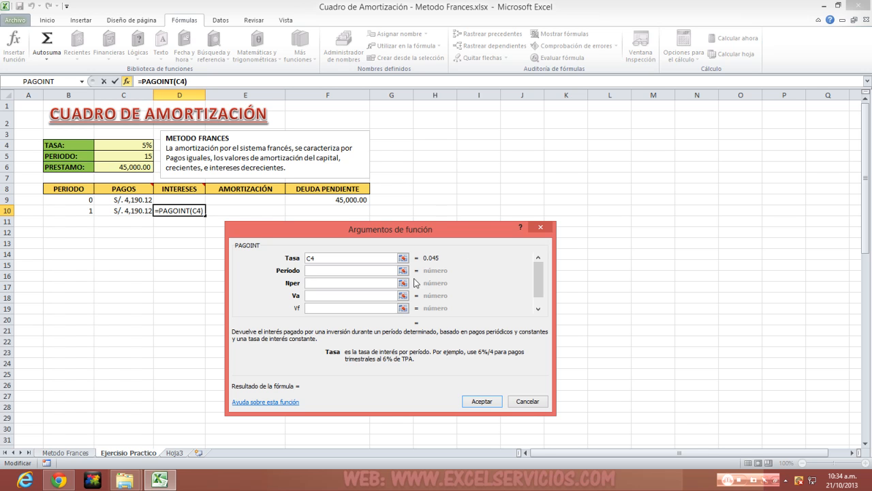
Step: Set the PAGOINT function's Período argument to the period cell B10 and its Nper argument to C5
{"action": "left_click", "coordinate": [403, 271]}
{"action": "left_click", "coordinate": [75, 212]}
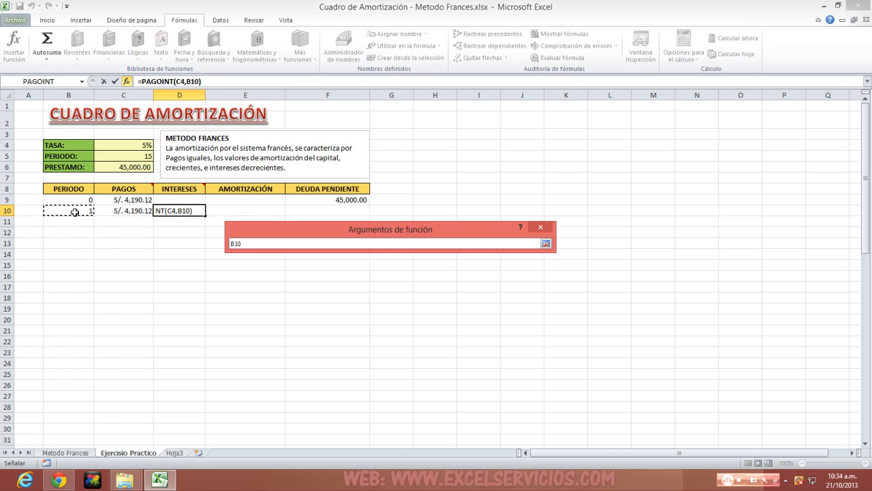
{"action": "left_click", "coordinate": [545, 244]}
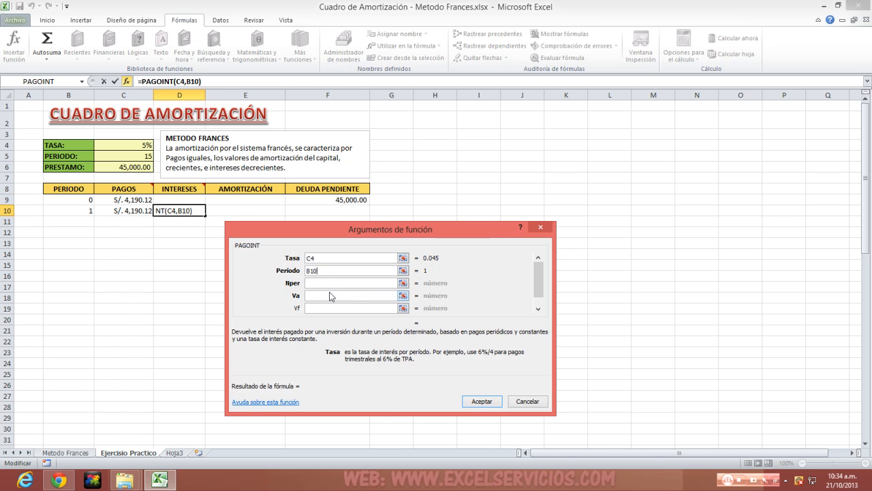
{"action": "left_click", "coordinate": [402, 282]}
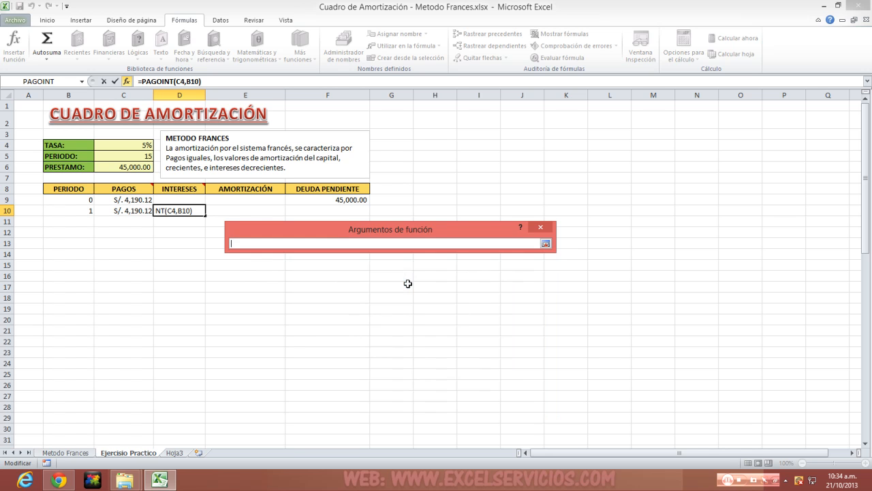
{"action": "left_click", "coordinate": [125, 156]}
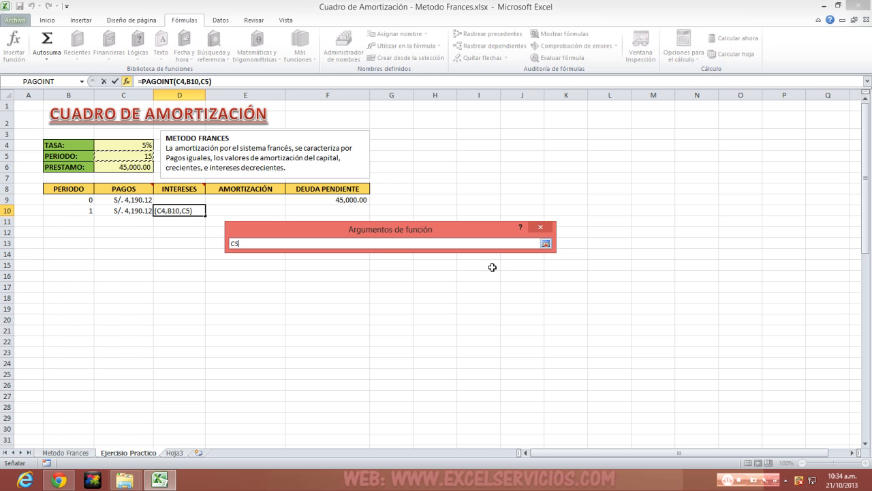
{"action": "left_click", "coordinate": [545, 243]}
Step: Set the PAGOINT function's Va argument to the loan cell C6 and accept the function in D10
{"action": "left_click", "coordinate": [321, 297]}
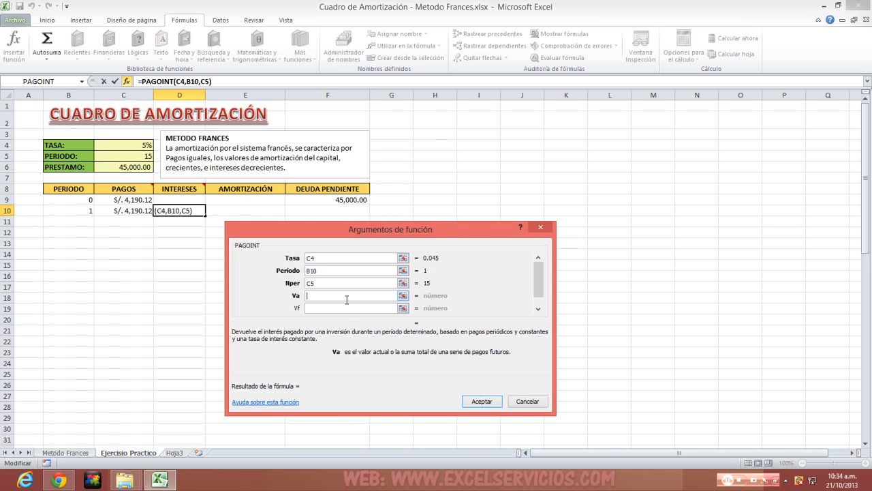
{"action": "left_click", "coordinate": [403, 295]}
{"action": "left_click", "coordinate": [126, 166]}
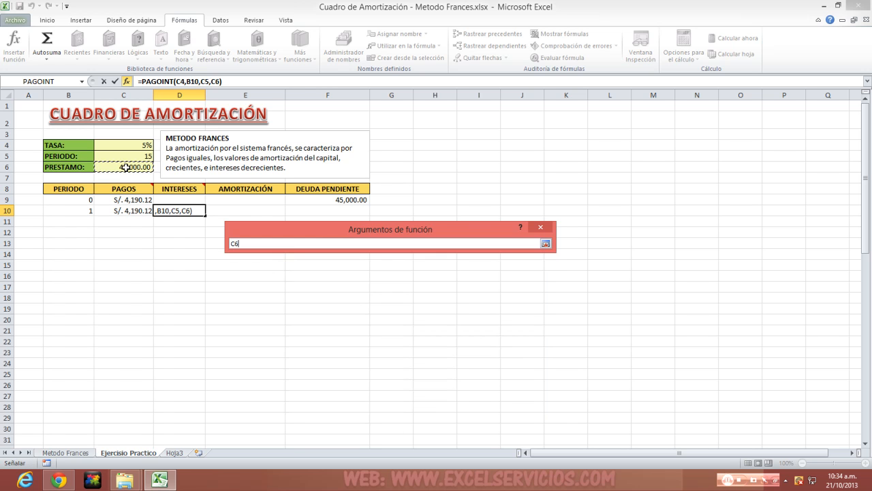
{"action": "left_click", "coordinate": [545, 244]}
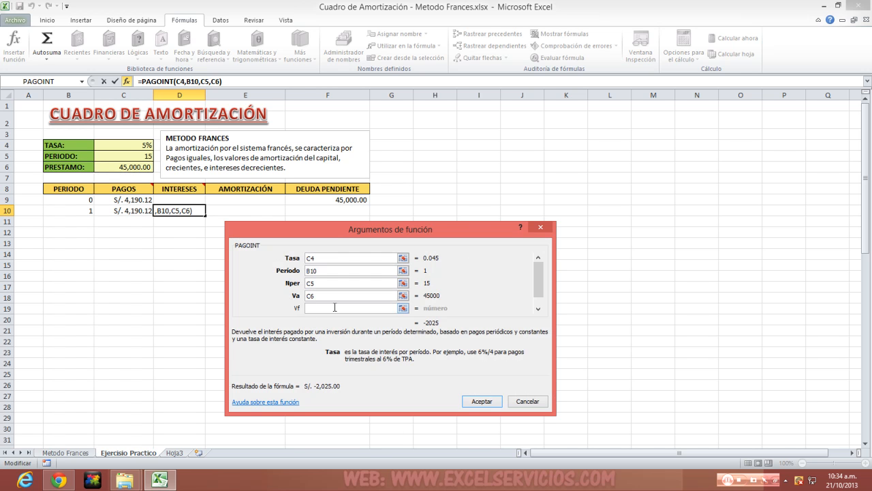
{"action": "left_click", "coordinate": [478, 400]}
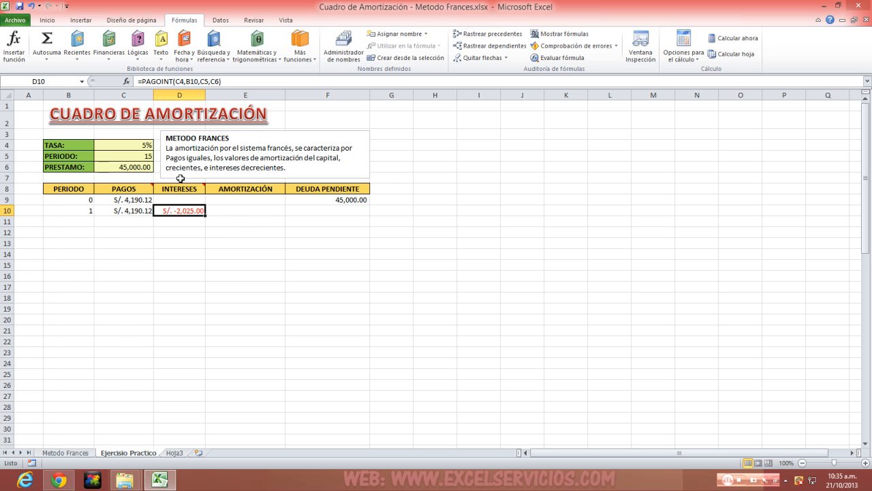
Step: Negate the interest formula in D10 and make its rate, term and loan references absolute so that it reads =-PAGOINT($C$4,B10,$C$5,$C$6)
{"action": "left_click", "coordinate": [143, 81]}
{"action": "type", "text": "-"}
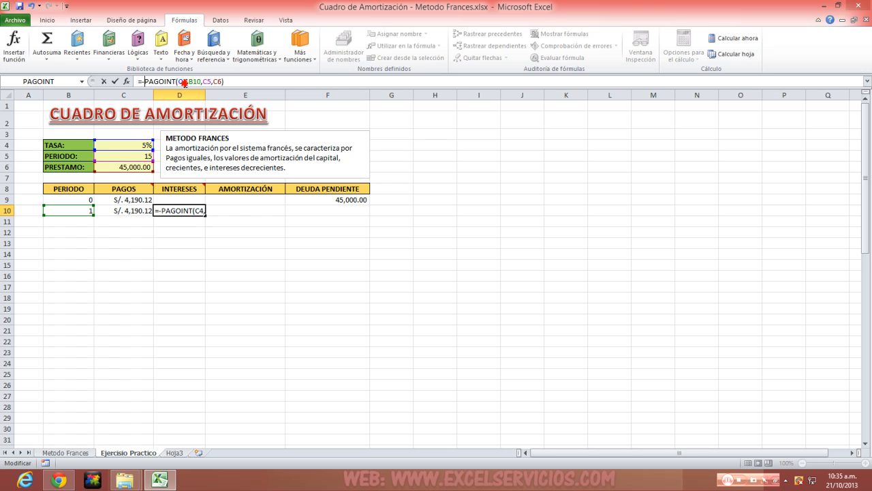
{"action": "left_click", "coordinate": [183, 82]}
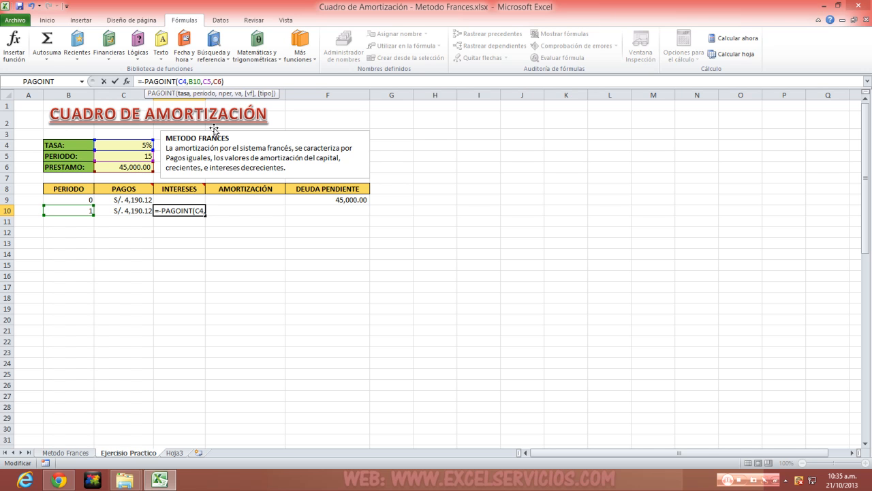
{"action": "key", "text": "F4"}
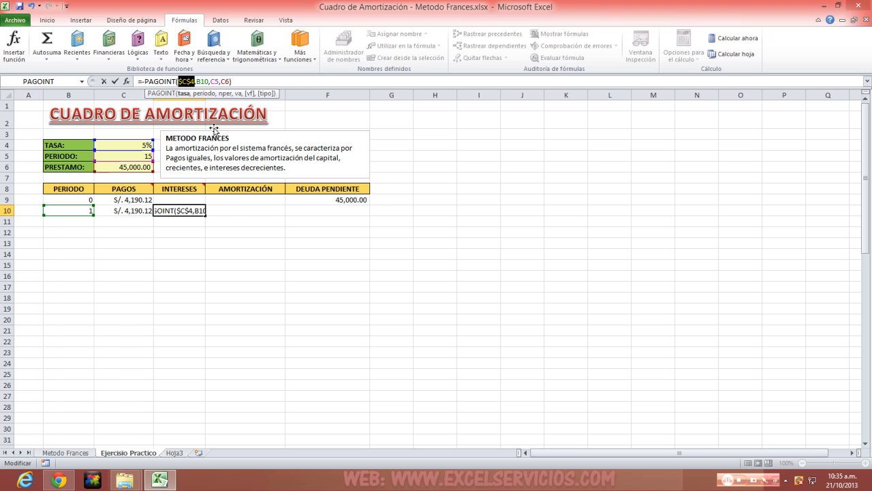
{"action": "left_click", "coordinate": [205, 81]}
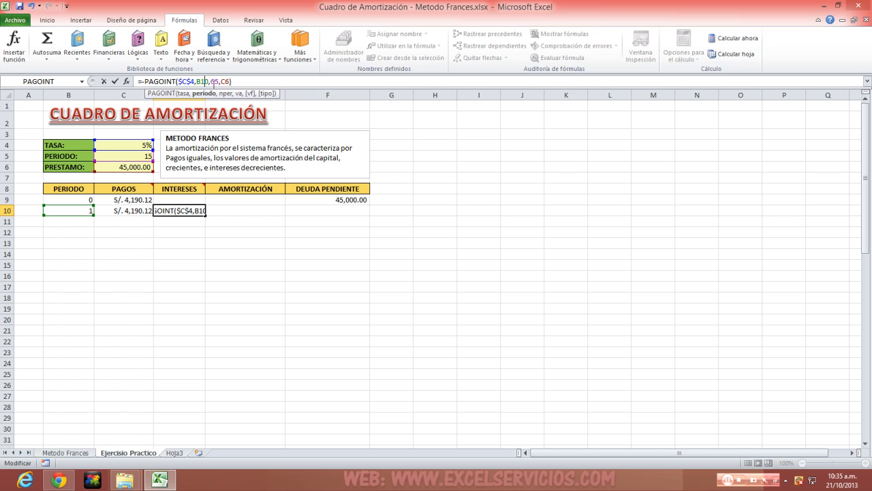
{"action": "left_click", "coordinate": [215, 82]}
{"action": "key", "text": "F4"}
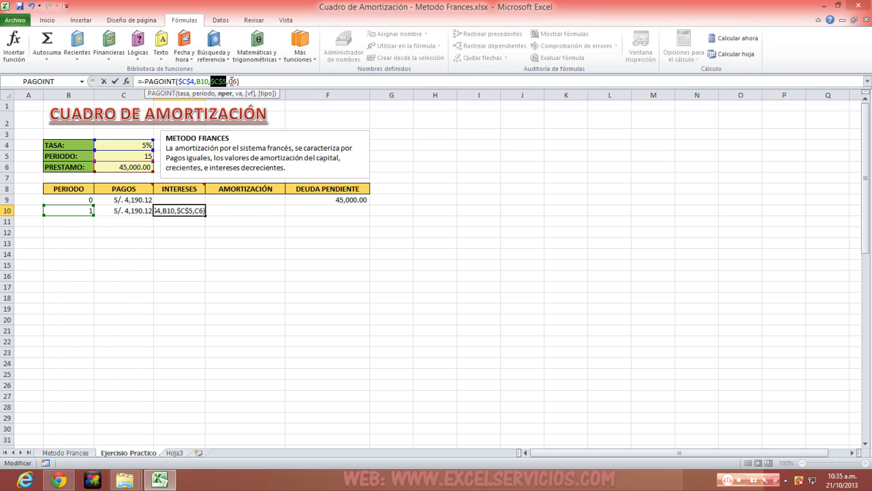
{"action": "left_click", "coordinate": [232, 82]}
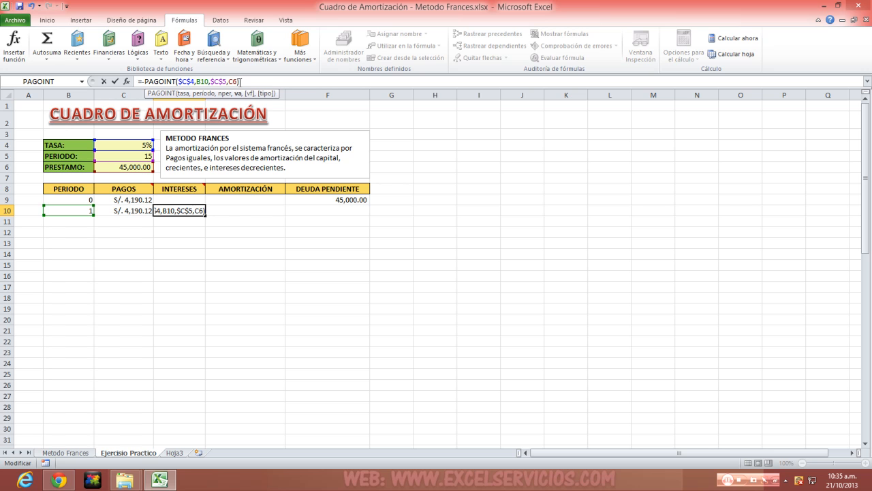
{"action": "key", "text": "F4"}
{"action": "key", "text": "Return"}
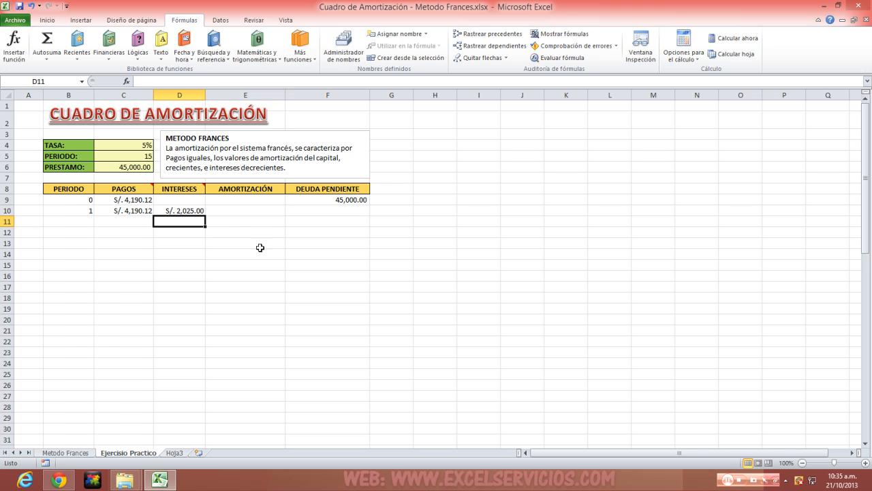
Step: Insert the PAGOPRIN financial function in cell E10 under Amortización, with the rate cell C4 as its Tasa argument
{"action": "left_click", "coordinate": [220, 208]}
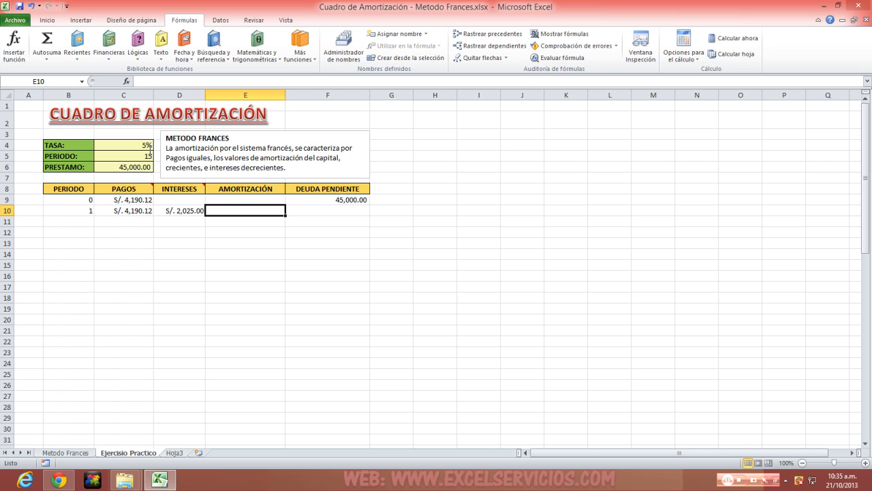
{"action": "left_click", "coordinate": [103, 58]}
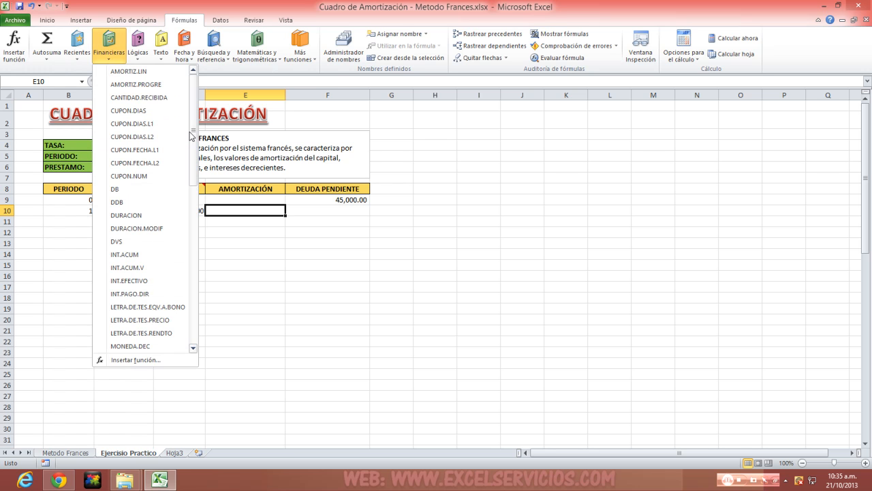
{"action": "left_click_drag", "start_coordinate": [193, 138], "coordinate": [194, 205]}
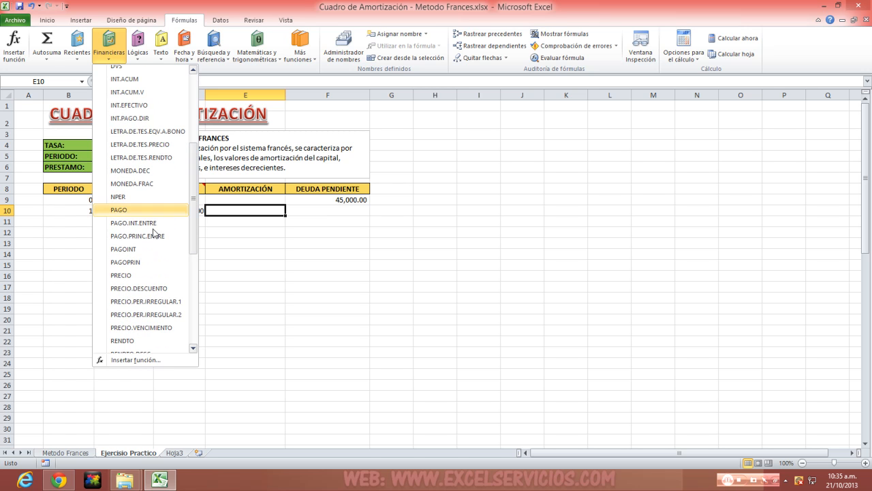
{"action": "left_click", "coordinate": [121, 262]}
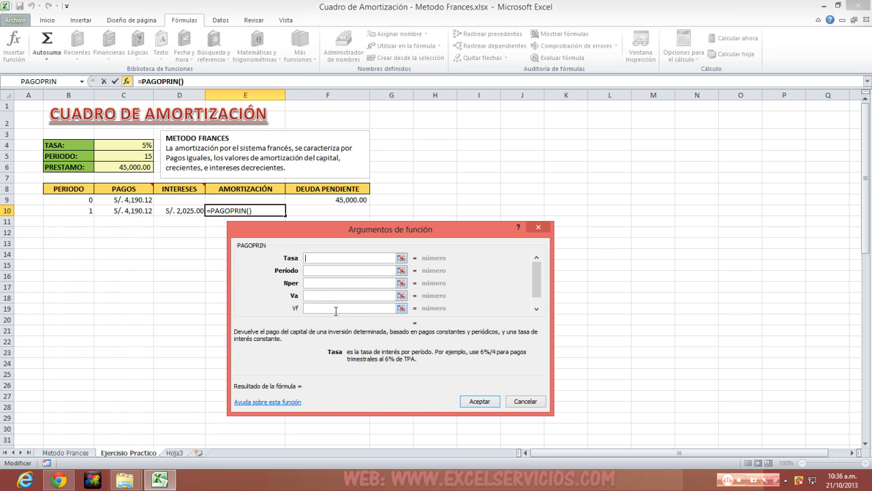
{"action": "left_click", "coordinate": [401, 259]}
{"action": "left_click", "coordinate": [131, 145]}
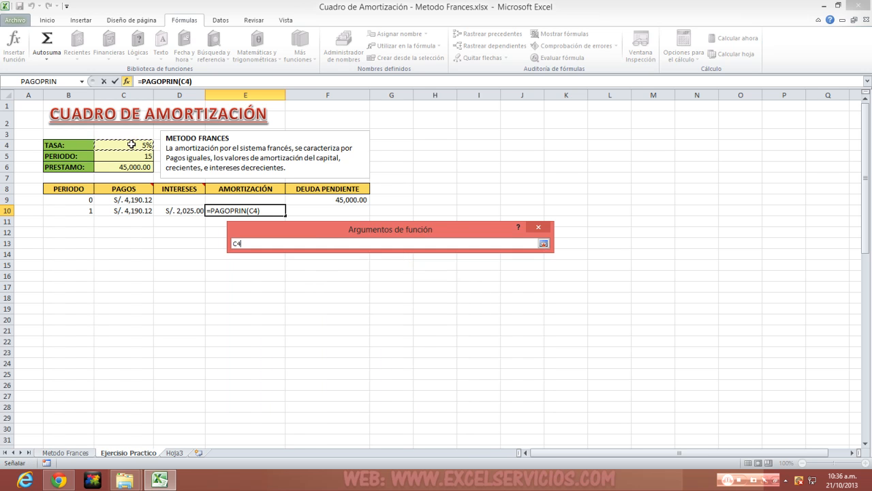
{"action": "left_click", "coordinate": [544, 244]}
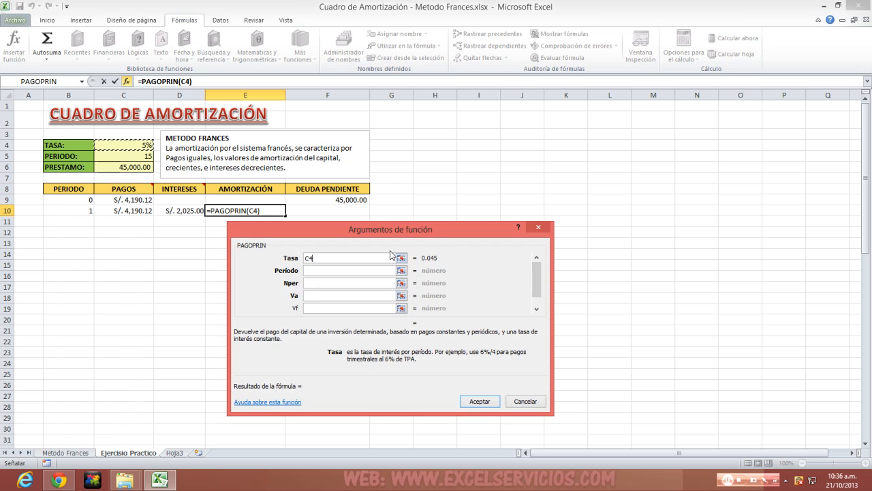
Step: Set the PAGOPRIN function's Período argument to the period cell B10 and its Nper argument to C5
{"action": "left_click", "coordinate": [401, 271]}
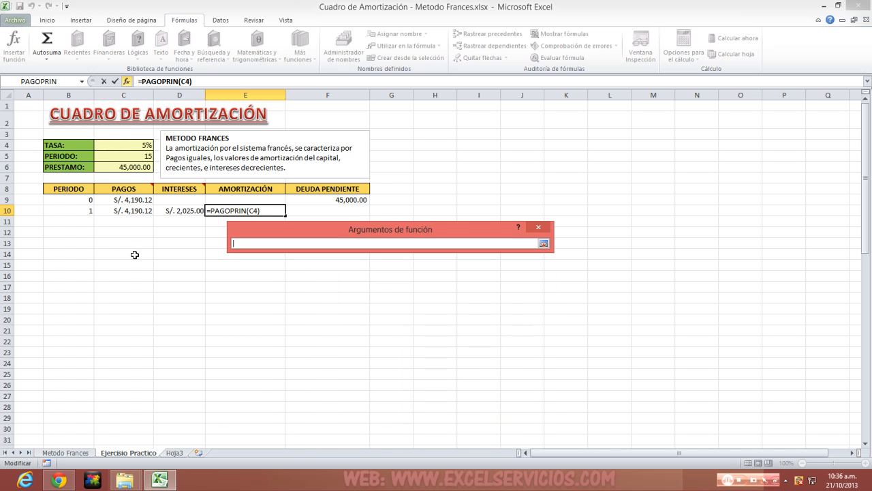
{"action": "left_click", "coordinate": [78, 209]}
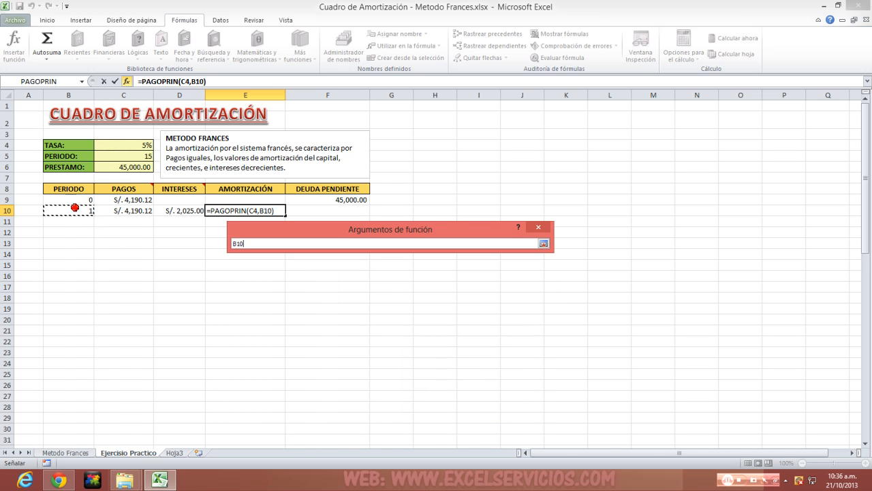
{"action": "left_click", "coordinate": [541, 244]}
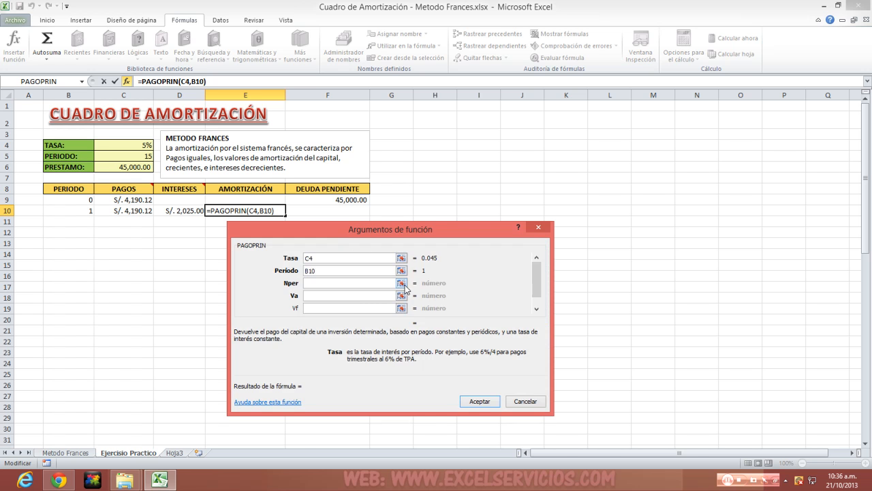
{"action": "left_click", "coordinate": [401, 283]}
{"action": "left_click", "coordinate": [112, 154]}
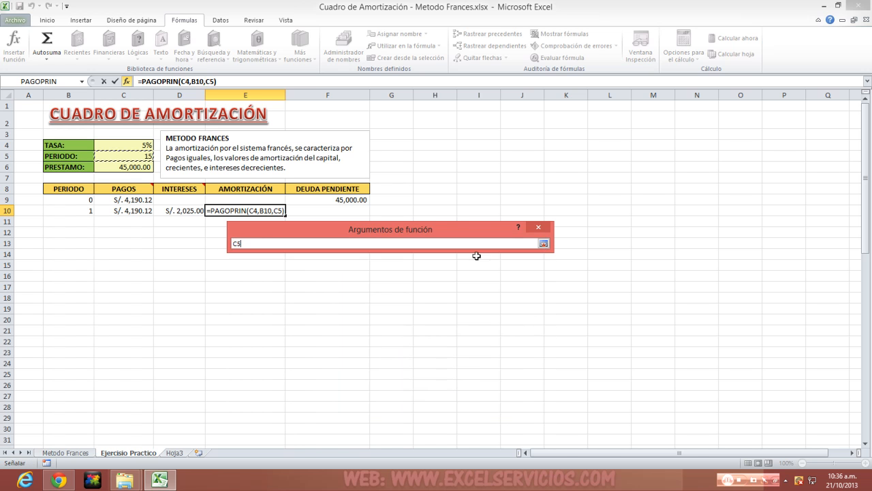
{"action": "left_click", "coordinate": [544, 244]}
Step: Set the PAGOPRIN function's Va argument to the loan cell C6 and accept the function in E10
{"action": "left_click", "coordinate": [317, 296]}
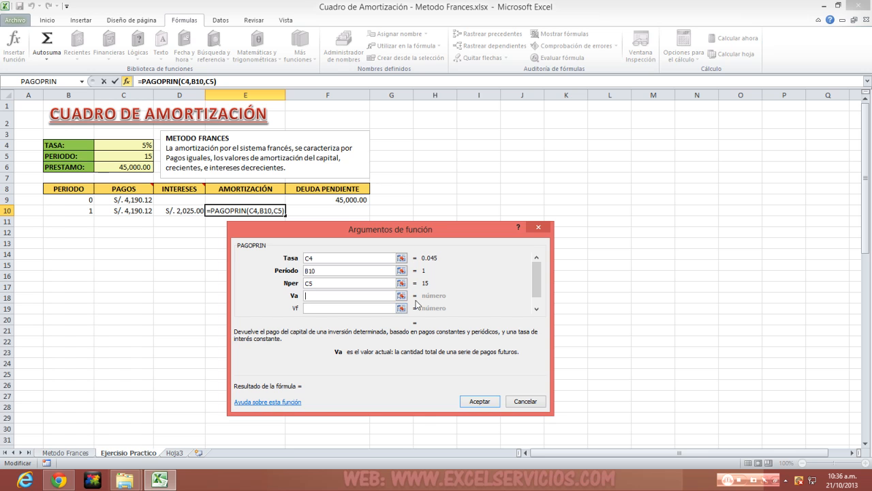
{"action": "left_click", "coordinate": [402, 295]}
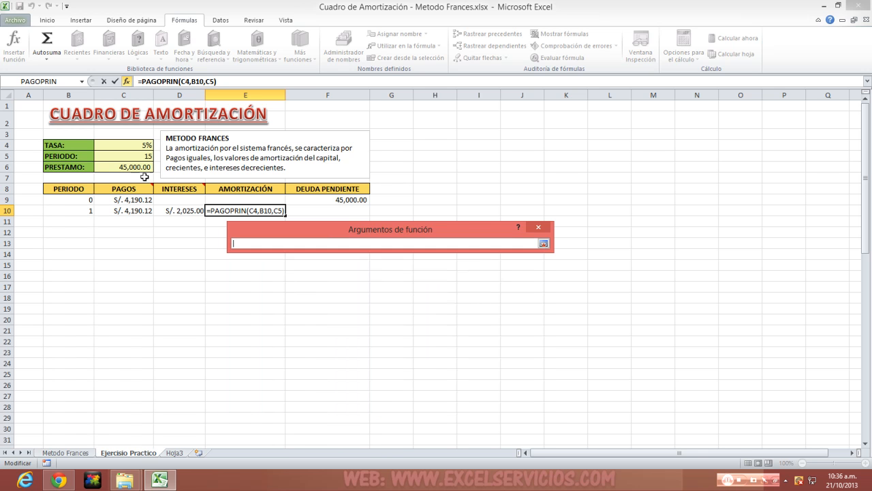
{"action": "left_click", "coordinate": [122, 167]}
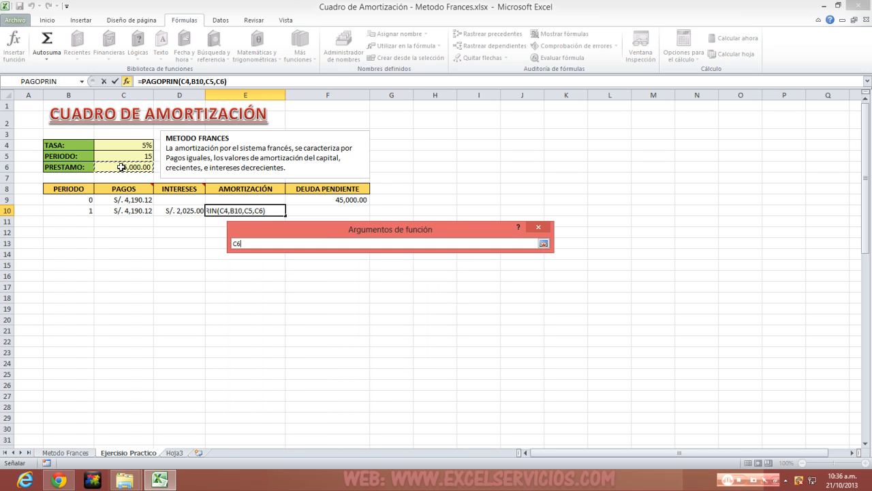
{"action": "left_click", "coordinate": [544, 243]}
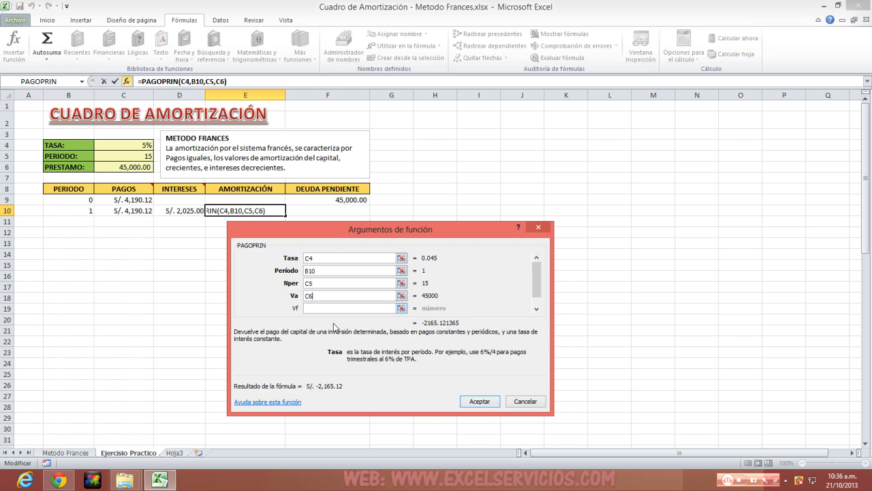
{"action": "left_click", "coordinate": [480, 401]}
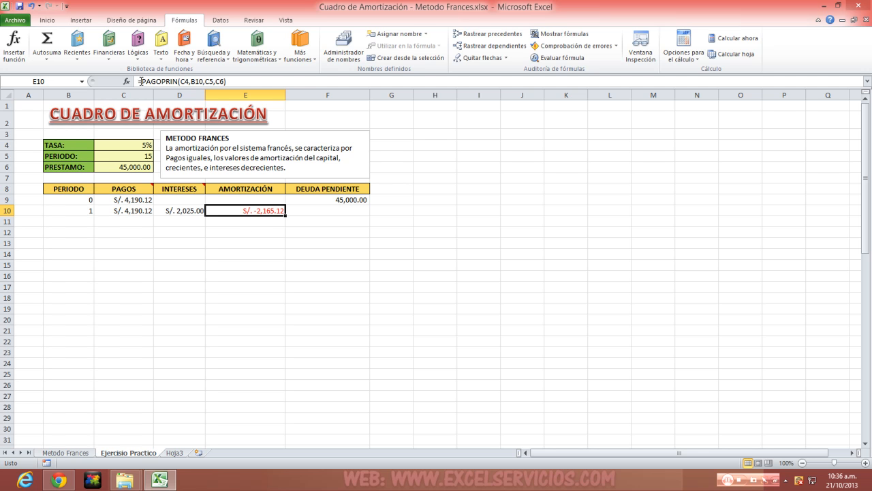
Step: Negate the principal formula in E10 and make its rate, term and loan references absolute so that it reads =-PAGOPRIN($C$4,B10,$C$5,$C$6)
{"action": "left_click", "coordinate": [156, 81]}
{"action": "left_click", "coordinate": [141, 81]}
{"action": "type", "text": "-"}
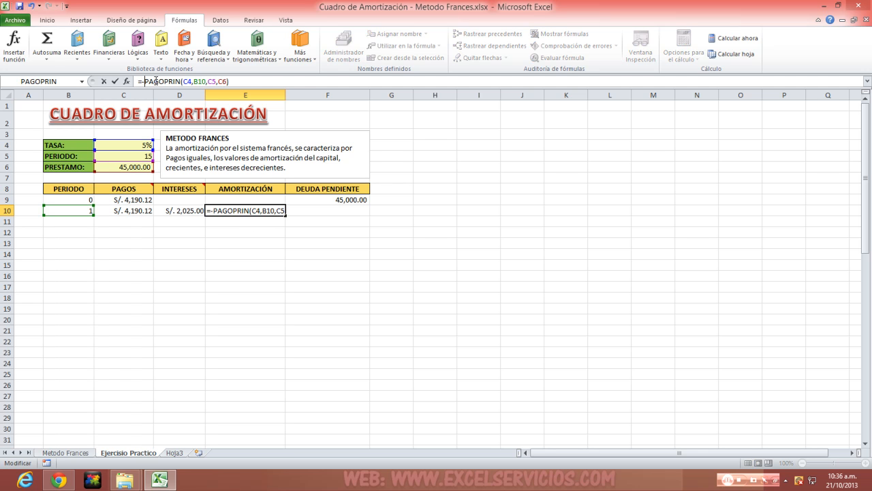
{"action": "left_click", "coordinate": [189, 81]}
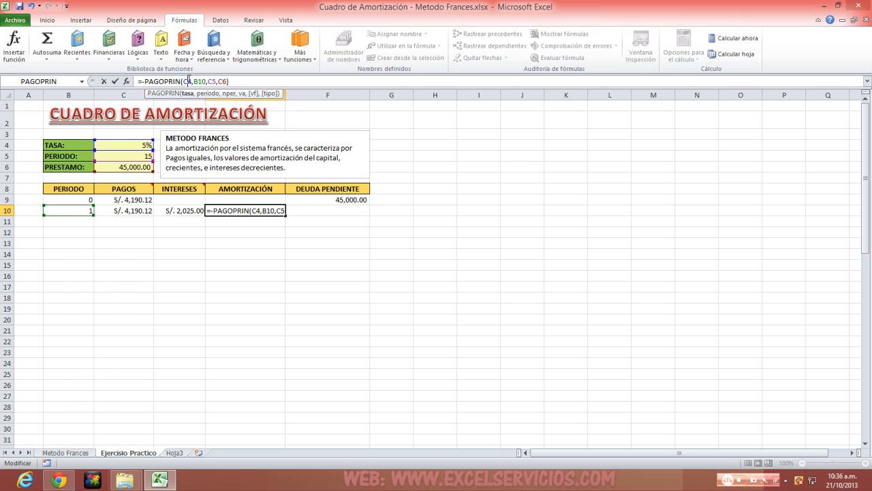
{"action": "left_click", "coordinate": [188, 94]}
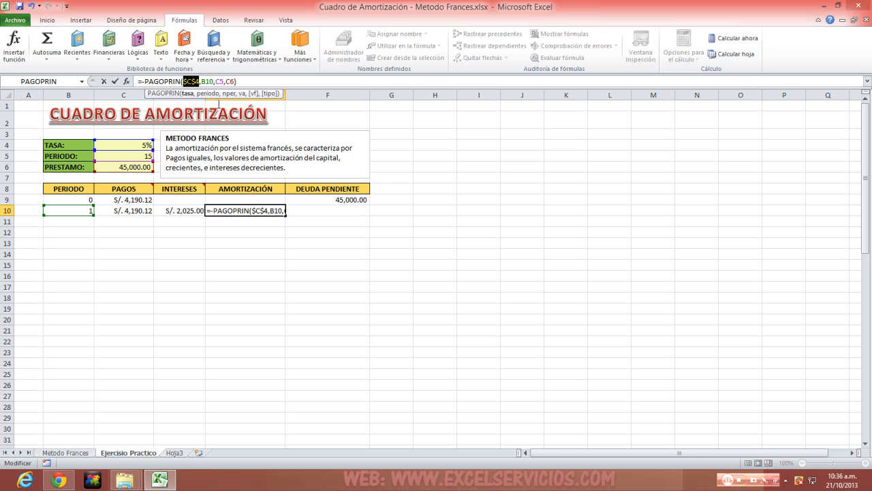
{"action": "key", "text": "F4"}
{"action": "key", "text": "F4"}
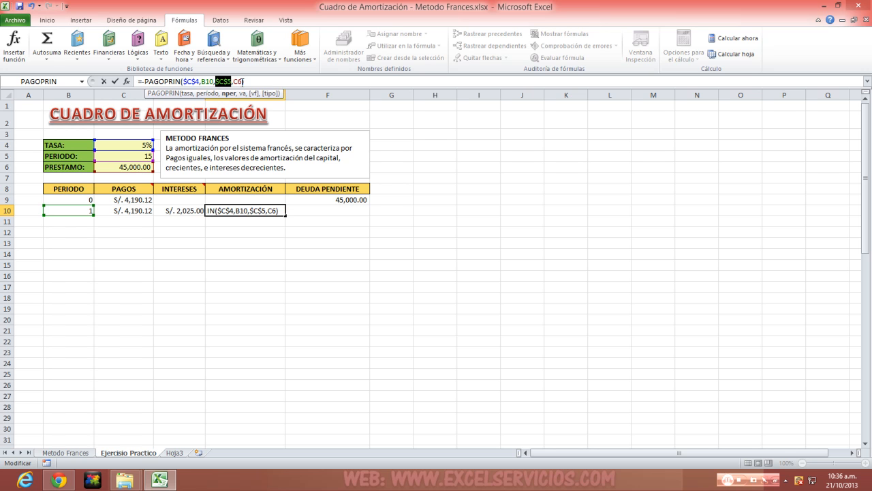
{"action": "left_click", "coordinate": [243, 81]}
{"action": "key", "text": "F4"}
{"action": "key", "text": "Return"}
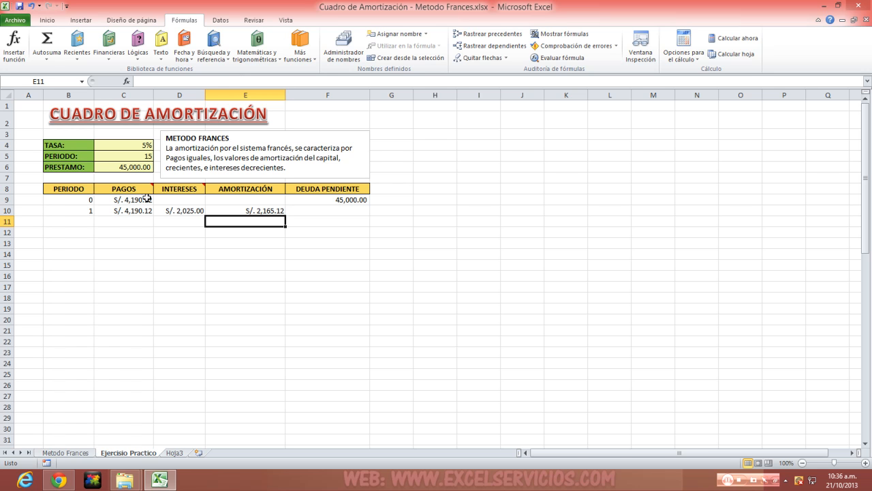
Step: Review the row 10 payment, interest and principal formulas, and calculate the outstanding debt in F10 with =F9-E10
{"action": "left_click", "coordinate": [127, 212]}
{"action": "left_click", "coordinate": [190, 213]}
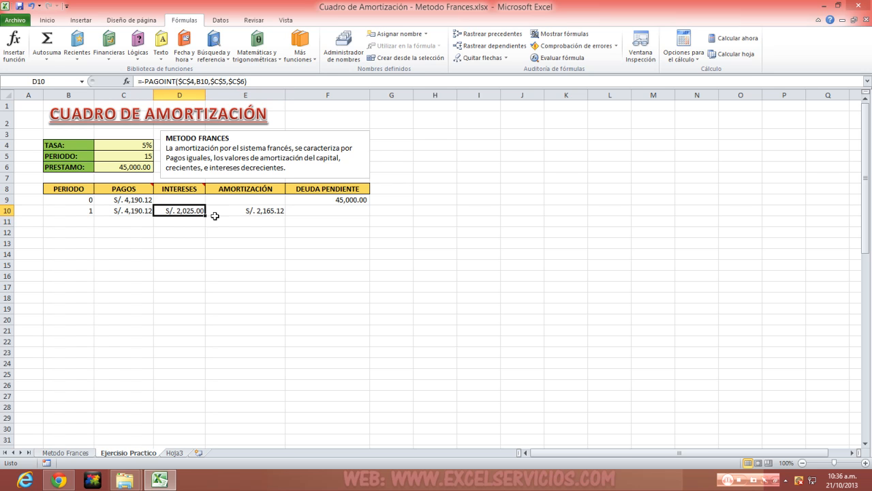
{"action": "left_click", "coordinate": [258, 210]}
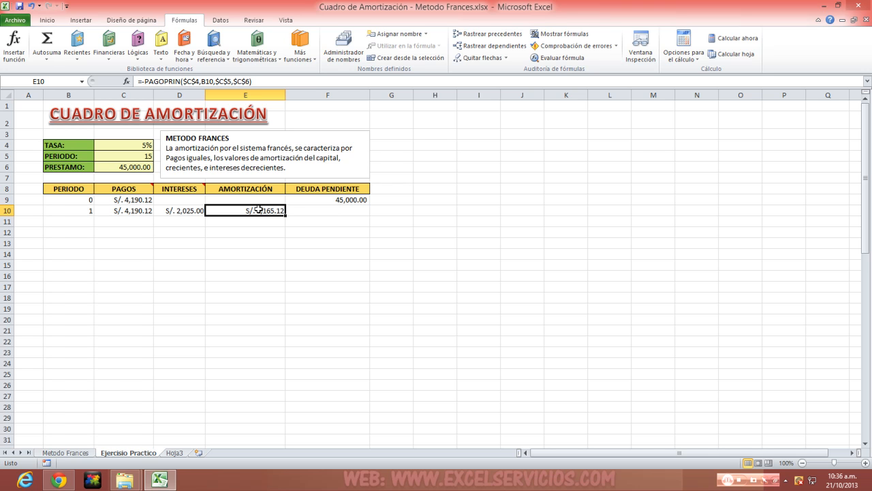
{"action": "key", "text": "Right"}
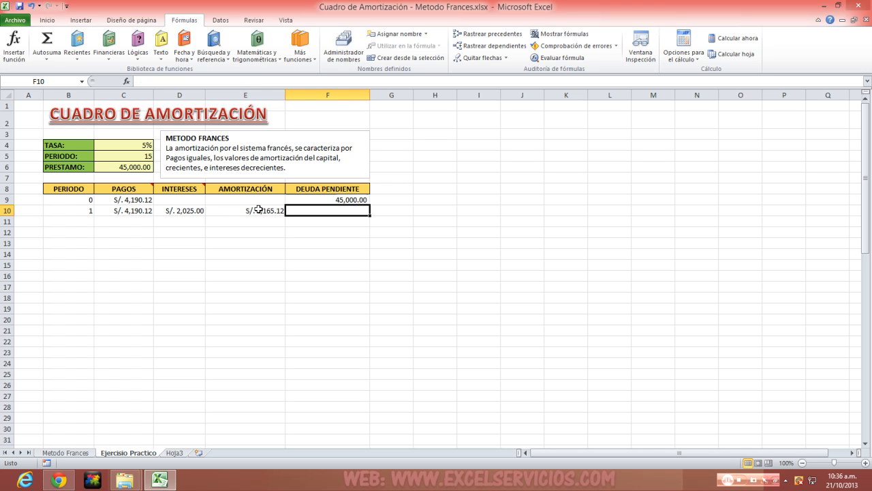
{"action": "type", "text": "="}
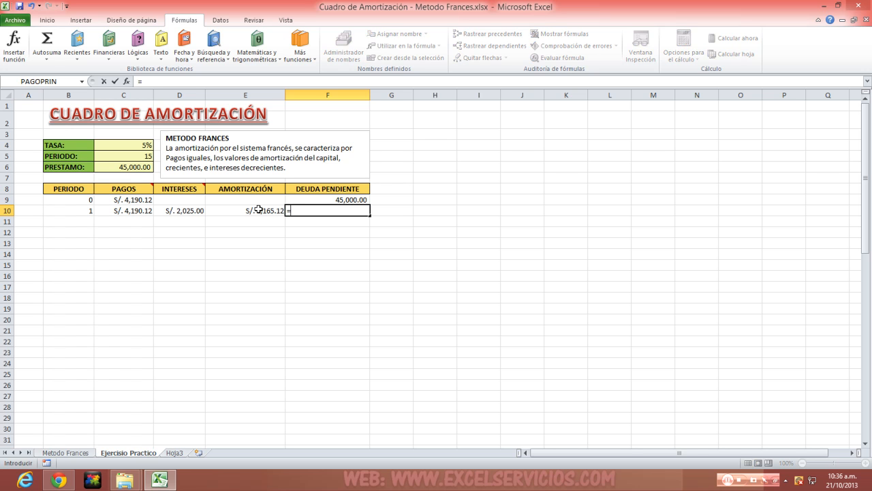
{"action": "left_click", "coordinate": [340, 200]}
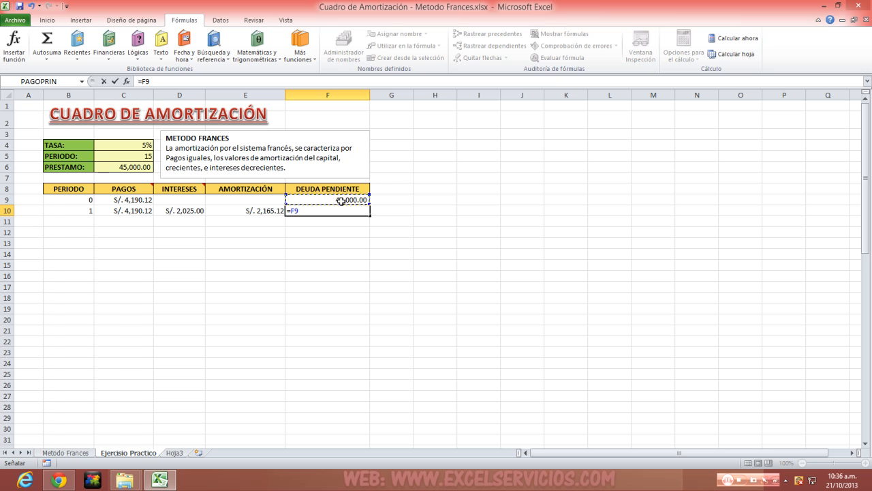
{"action": "type", "text": "-"}
{"action": "left_click", "coordinate": [237, 211]}
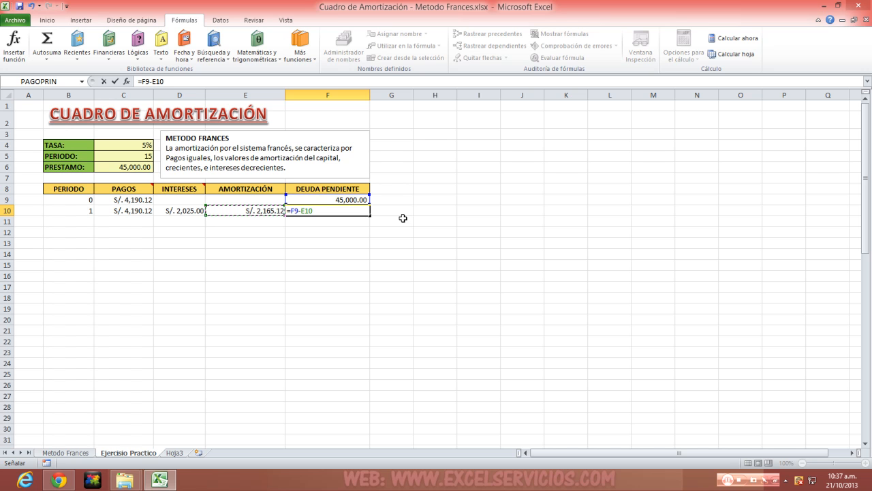
{"action": "key", "text": "ctrl+Return"}
{"action": "key", "text": "Return"}
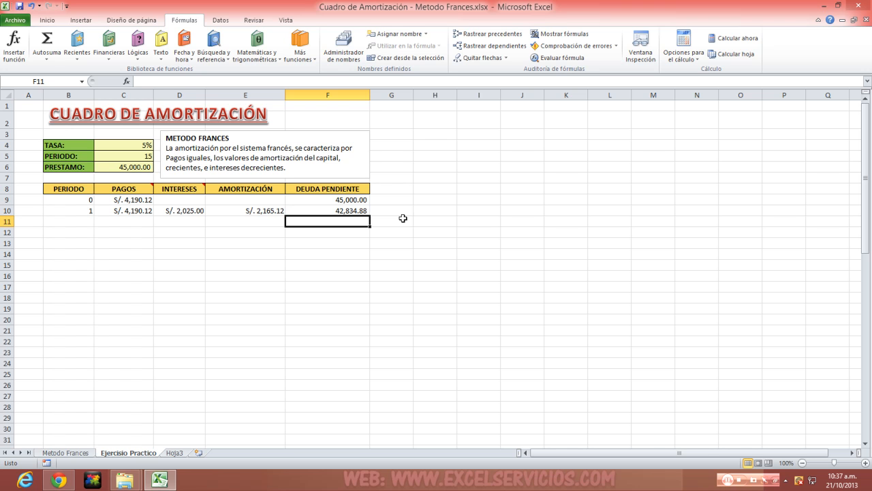
Step: Set the loan period in C5 of the Metodo Frances sheet to 6
{"action": "left_click", "coordinate": [66, 452]}
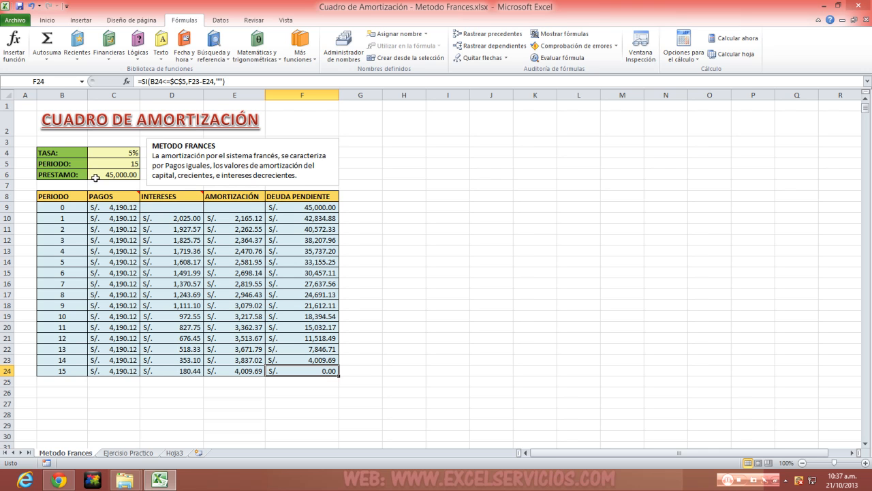
{"action": "left_click", "coordinate": [106, 165]}
{"action": "type", "text": "6"}
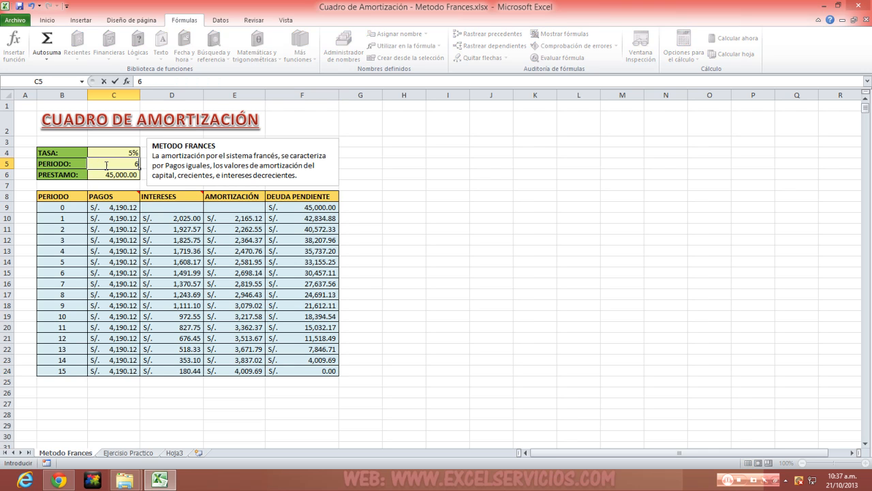
{"action": "key", "text": "Return"}
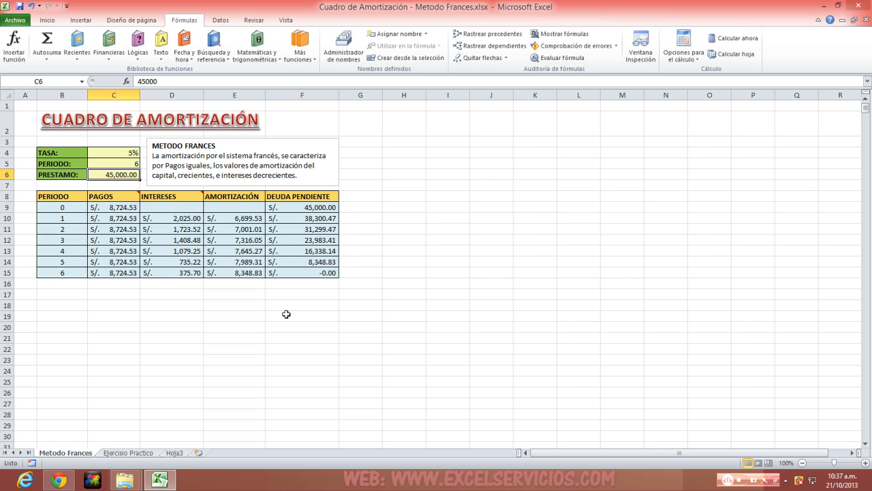
Step: Set the loan period in C5 to 24 and examine the schedule down to its last period, including the principal and interest formulas
{"action": "left_click", "coordinate": [105, 163]}
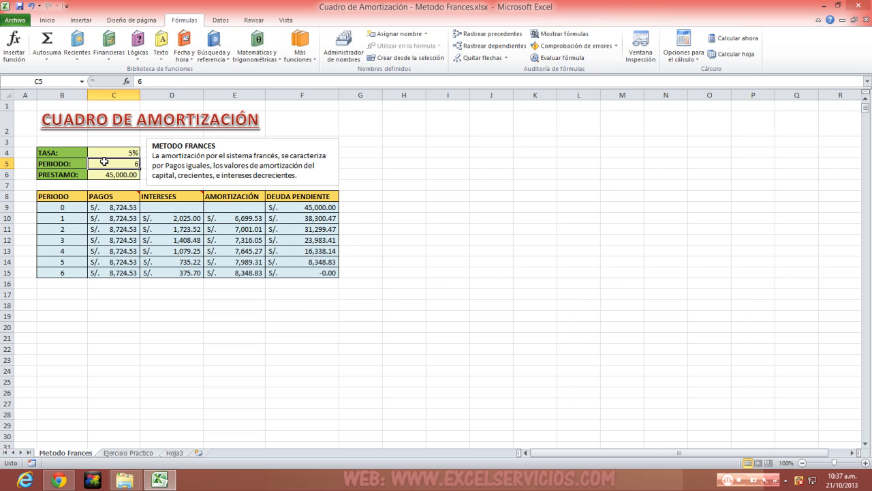
{"action": "type", "text": "24"}
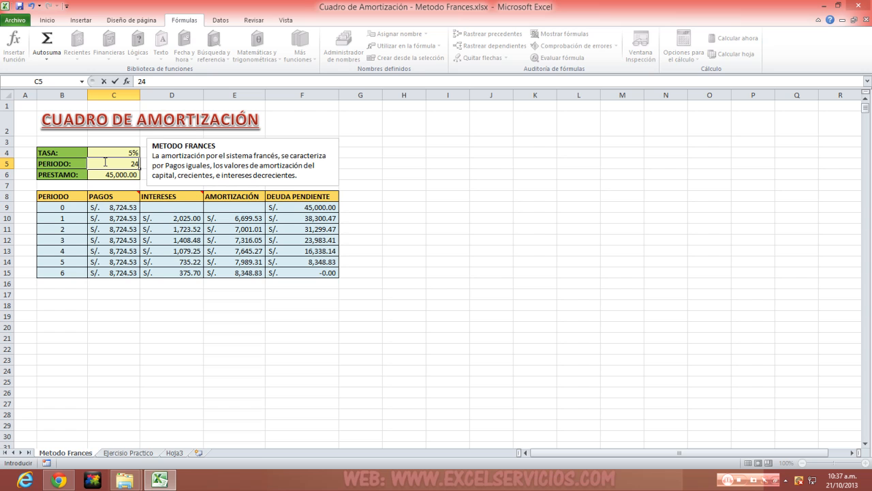
{"action": "key", "text": "Return"}
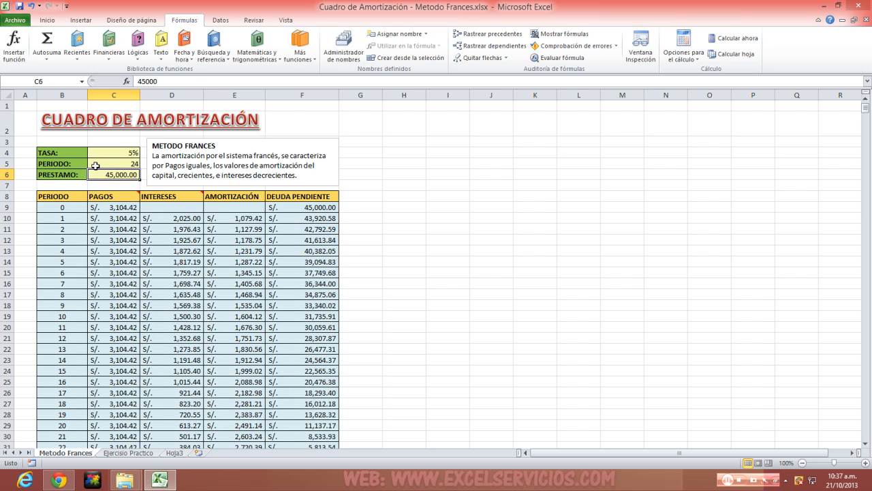
{"action": "scroll", "coordinate": [146, 244], "scroll_direction": "down", "scroll_amount": 2}
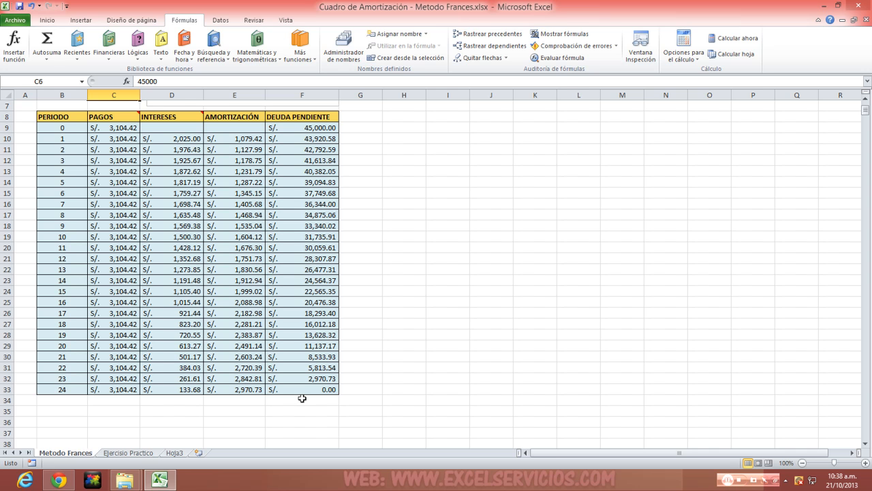
{"action": "left_click", "coordinate": [221, 267]}
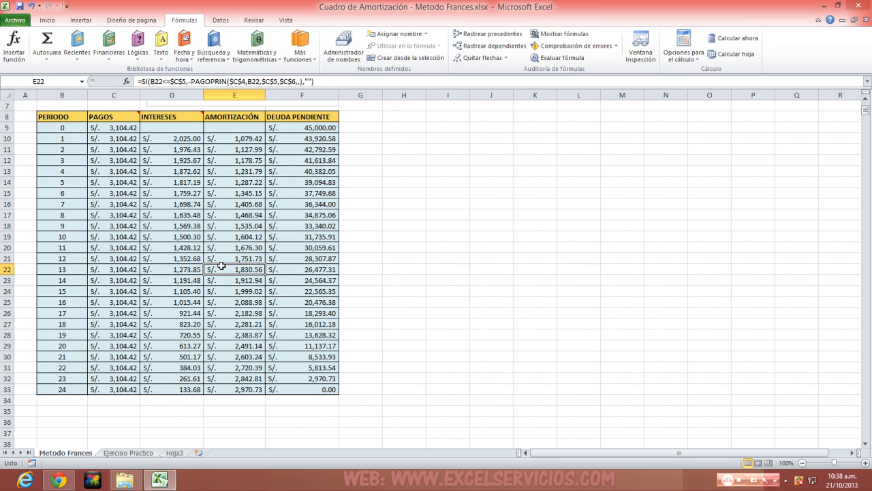
{"action": "left_click", "coordinate": [162, 256]}
{"action": "scroll", "coordinate": [215, 268], "scroll_direction": "up", "scroll_amount": 2}
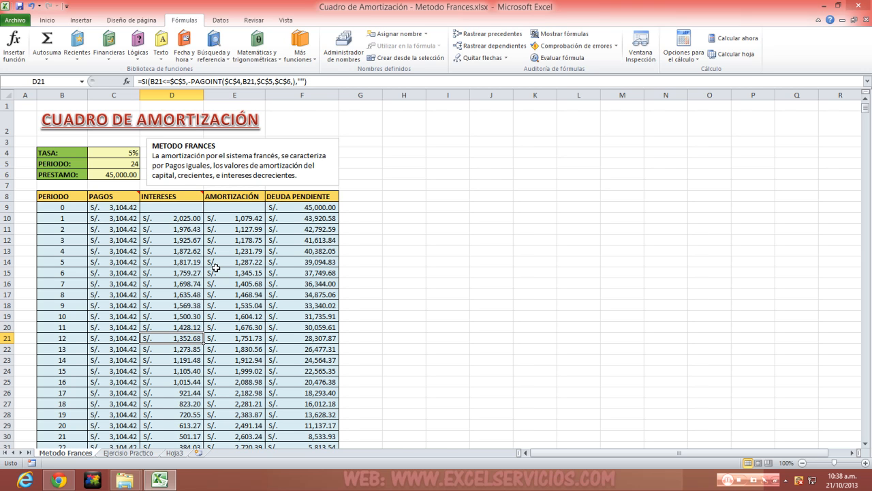
Step: Start a SI function in cell B11 under Periodo on the Ejercisio Practico sheet
{"action": "left_click", "coordinate": [113, 454]}
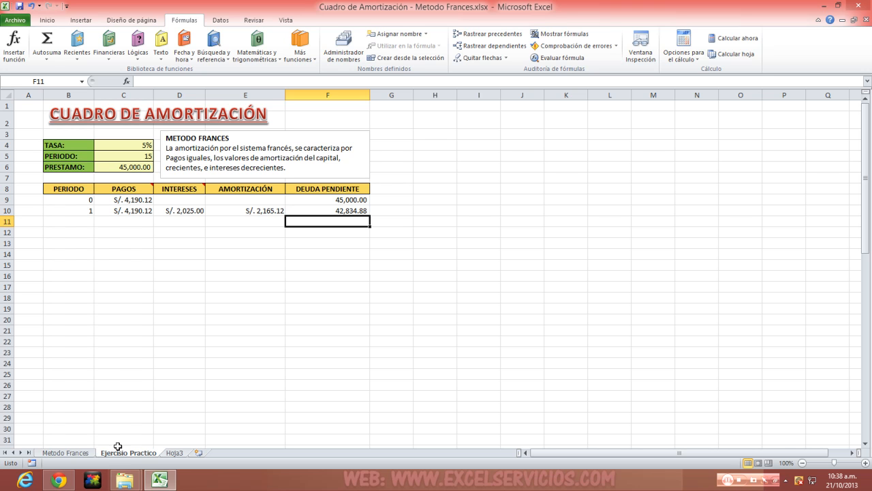
{"action": "left_click", "coordinate": [71, 222]}
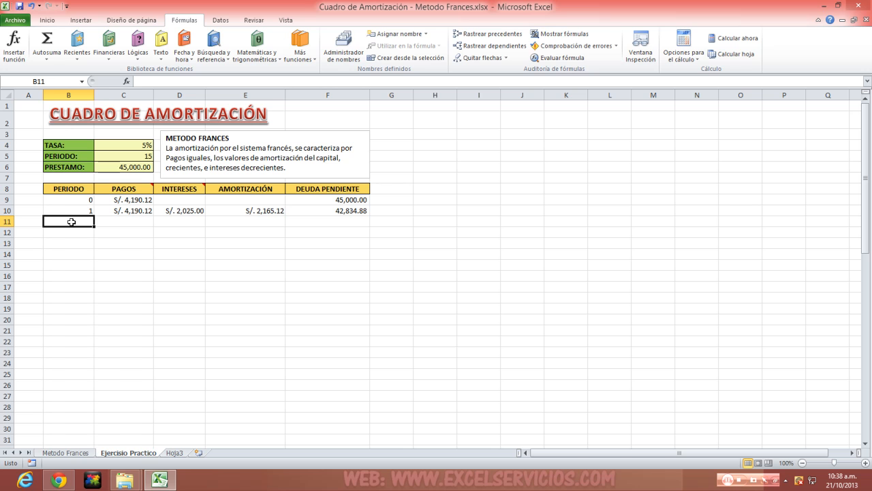
{"action": "type", "text": "="}
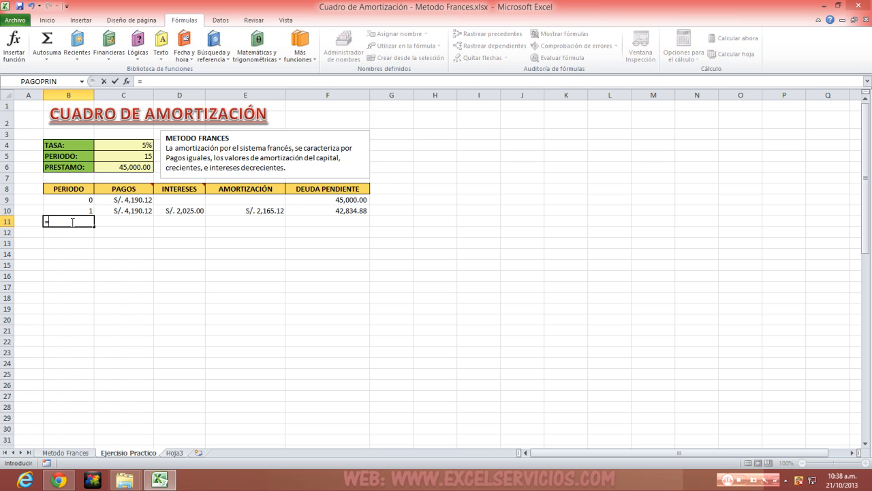
{"action": "type", "text": "SI"}
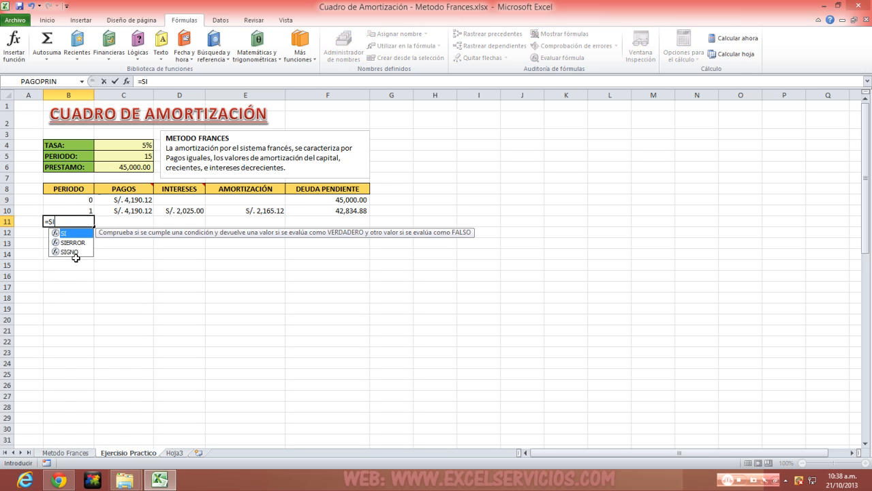
{"action": "double_click", "coordinate": [74, 233]}
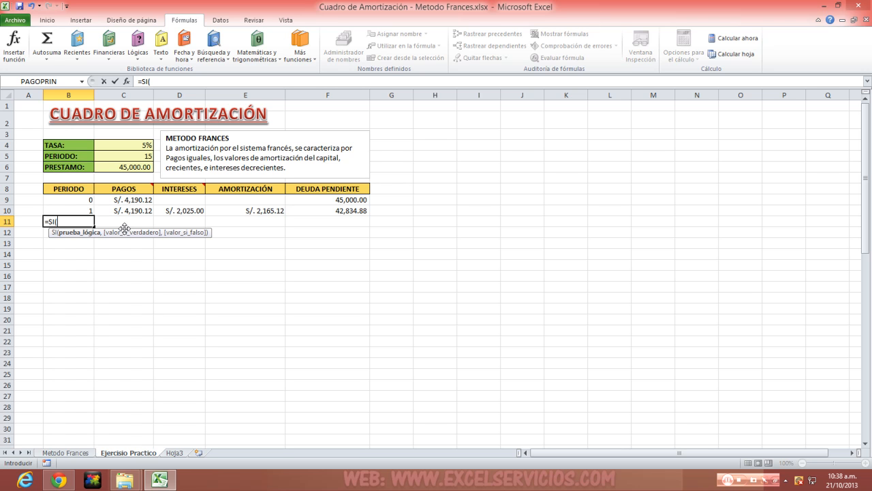
Step: Set the SI function's logical test to CODIGO(B10)=32 and its value if true to a blank space, " "
{"action": "type", "text": "CO"}
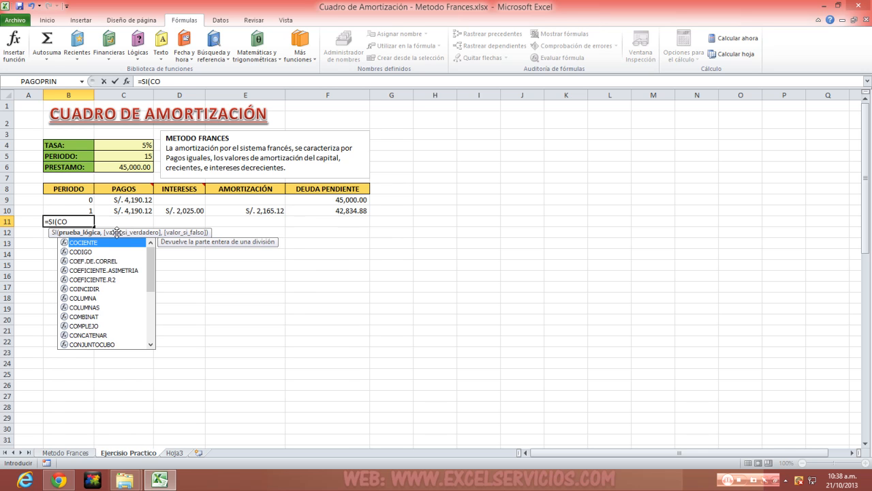
{"action": "double_click", "coordinate": [99, 251]}
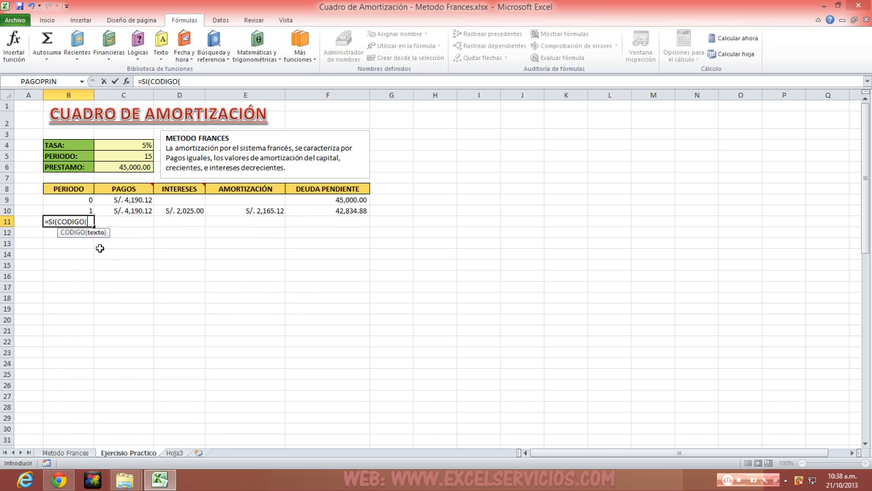
{"action": "left_click", "coordinate": [78, 207]}
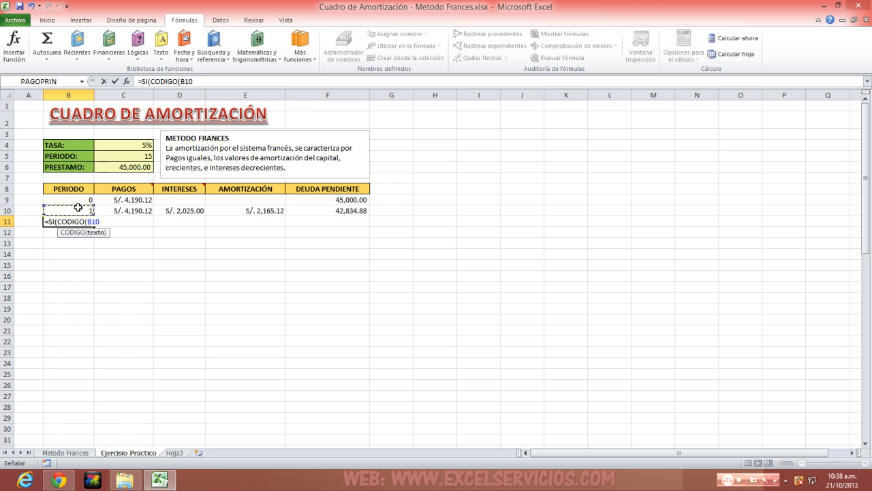
{"action": "type", "text": ")"}
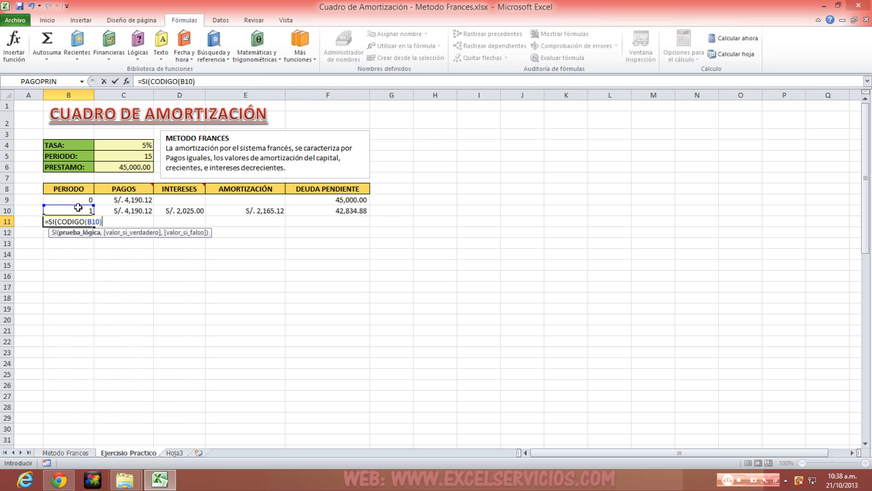
{"action": "type", "text": "=32"}
{"action": "type", "text": ","}
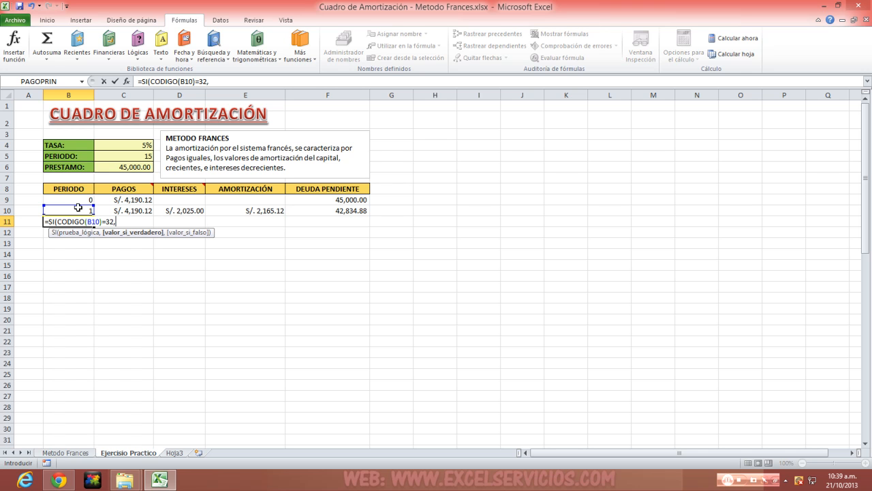
{"action": "type", "text": "\" \""}
{"action": "type", "text": ","}
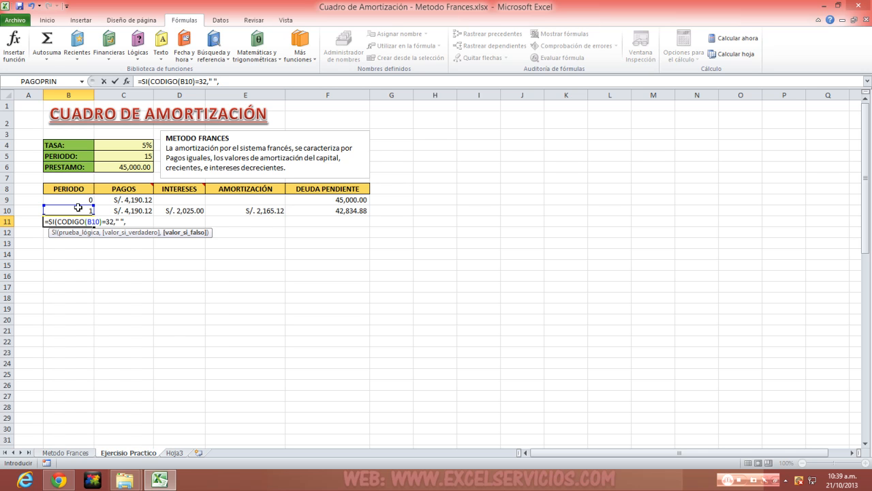
Step: Nest a second SI function as the value if false, testing B10<$C$5 with an absolute reference to the term cell
{"action": "type", "text": "SI"}
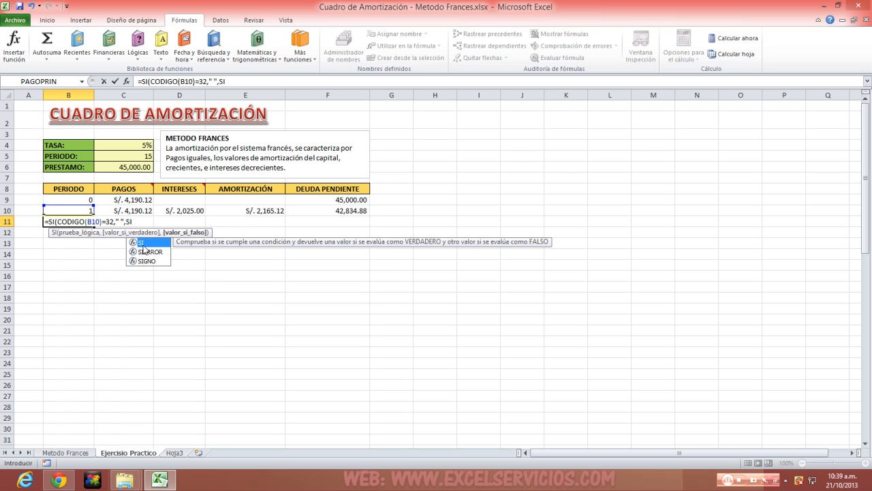
{"action": "type", "text": "("}
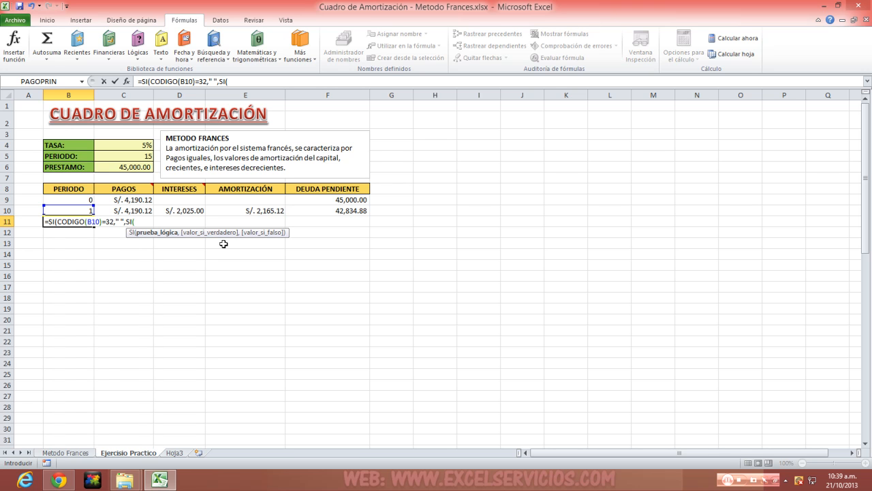
{"action": "left_click", "coordinate": [85, 211]}
{"action": "type", "text": "<"}
{"action": "left_click", "coordinate": [113, 159]}
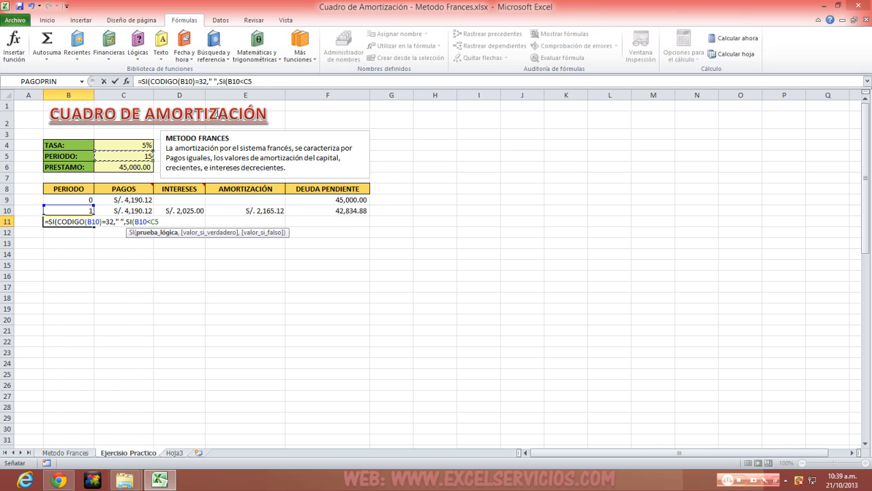
{"action": "left_click", "coordinate": [250, 80]}
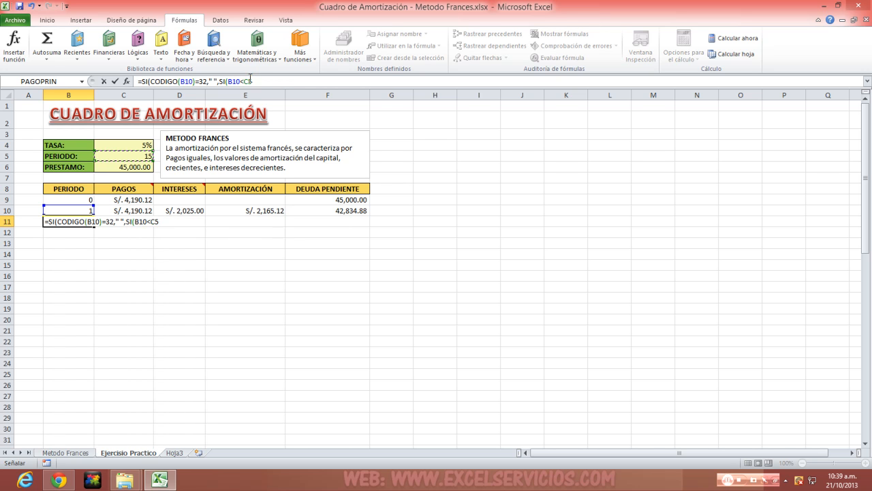
{"action": "double_click", "coordinate": [249, 81]}
{"action": "key", "text": "F4"}
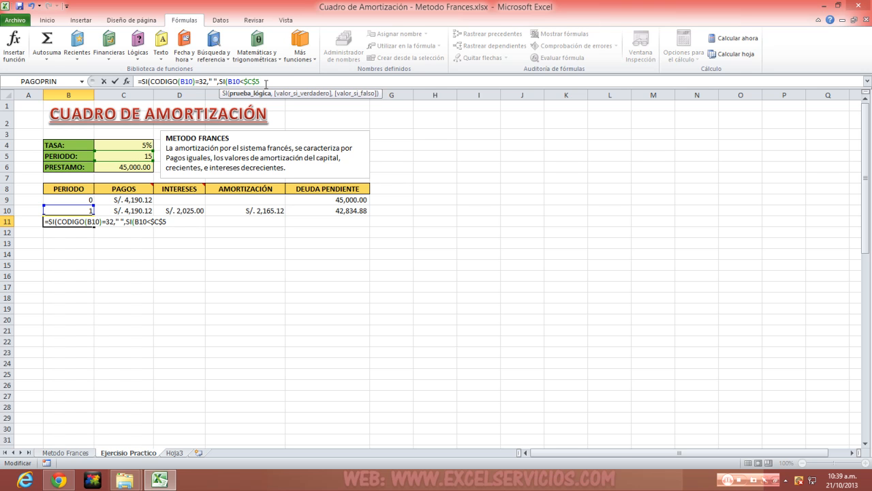
{"action": "type", "text": ","}
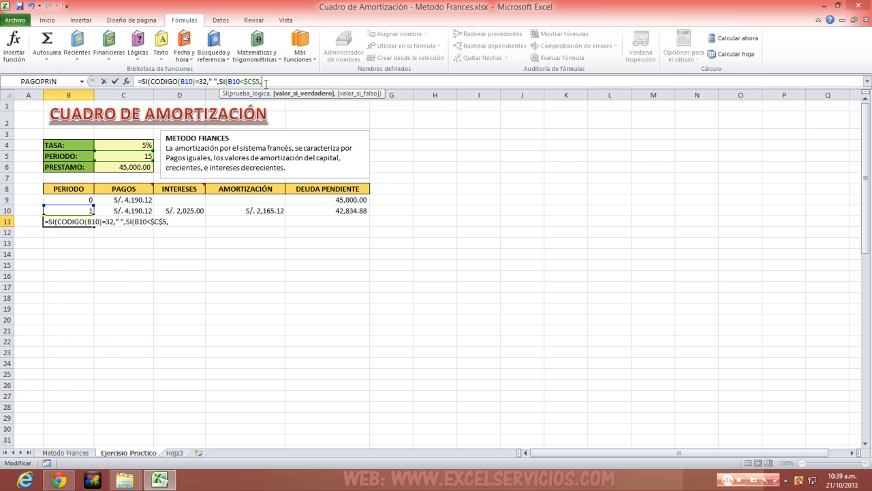
Step: Complete the nested SI in B11 with B10+1 as the value if true and a blank space, " ", as the value if false
{"action": "left_click", "coordinate": [69, 210]}
{"action": "type", "text": "+1,\" \""}
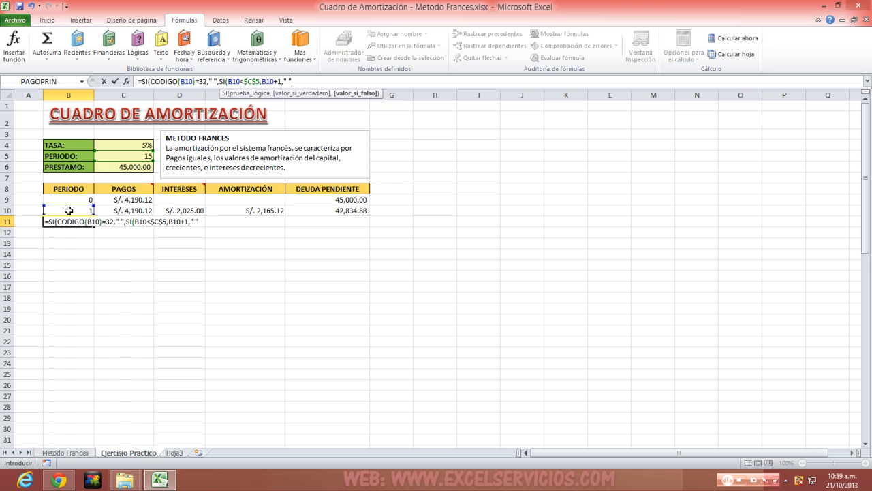
{"action": "type", "text": "))"}
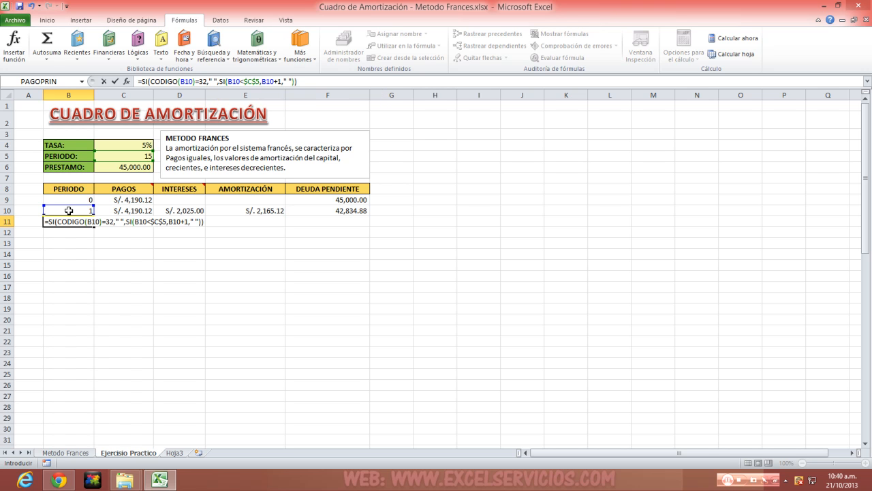
{"action": "key", "text": "Return"}
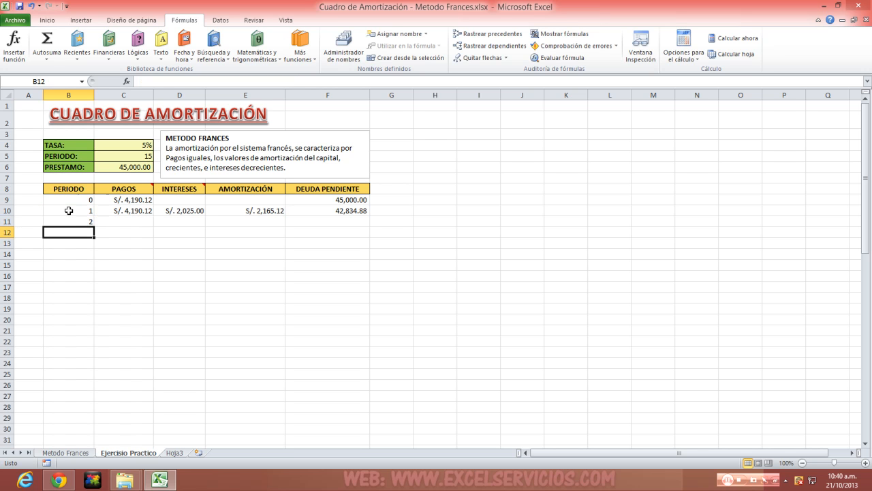
Step: Fill the period formula from B11 down the Periodo column to row 69
{"action": "left_click", "coordinate": [77, 222]}
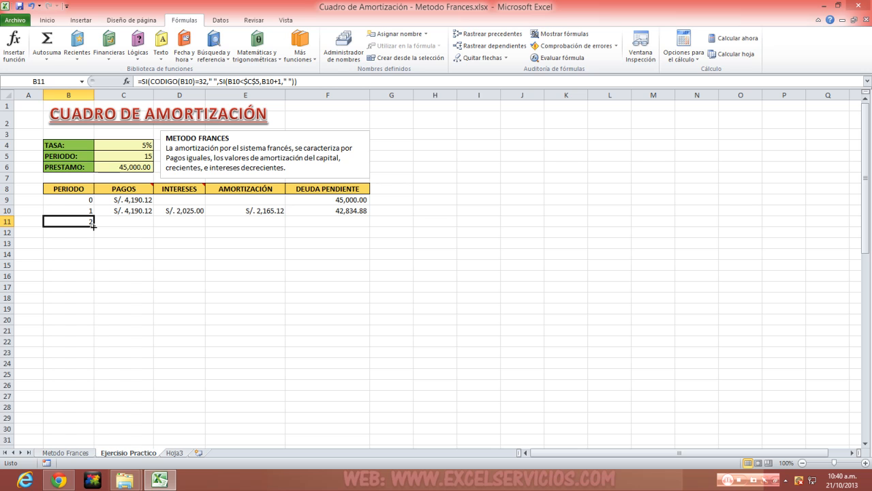
{"action": "left_click_drag", "start_coordinate": [93, 226], "coordinate": [87, 441]}
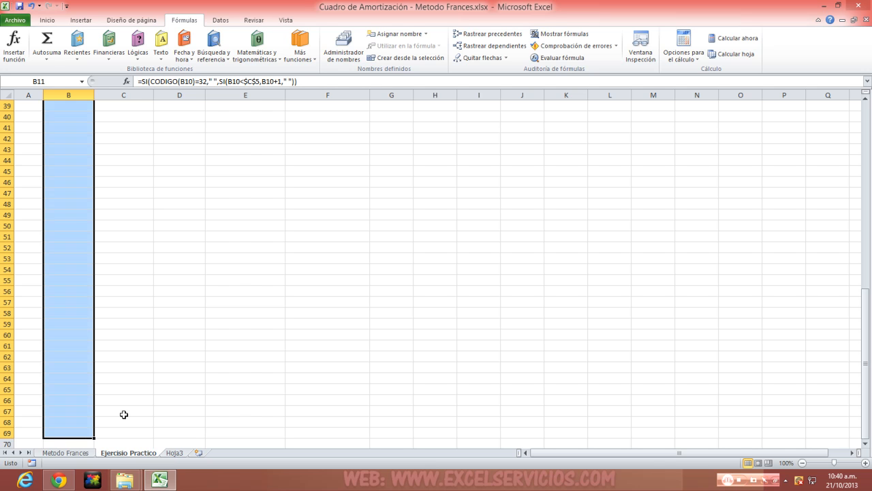
{"action": "scroll", "coordinate": [126, 414], "scroll_direction": "up", "scroll_amount": 13}
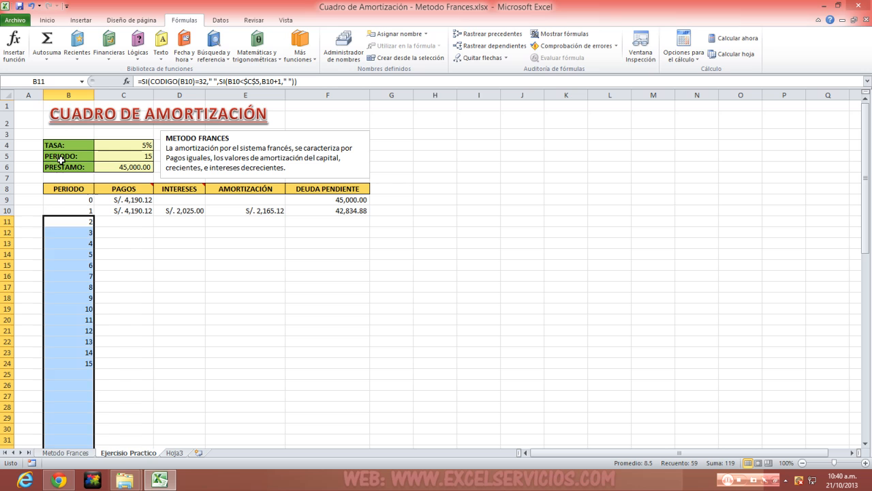
Step: Examine the filled Periodo column, including the formulas in the blank-looking cells below the last period
{"action": "left_click", "coordinate": [25, 107]}
{"action": "left_click", "coordinate": [64, 201]}
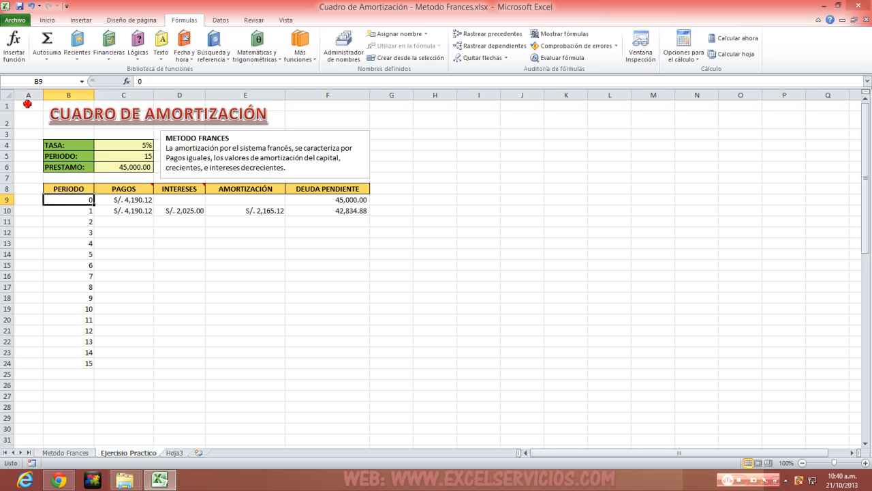
{"action": "left_click_drag", "start_coordinate": [27, 104], "coordinate": [26, 199]}
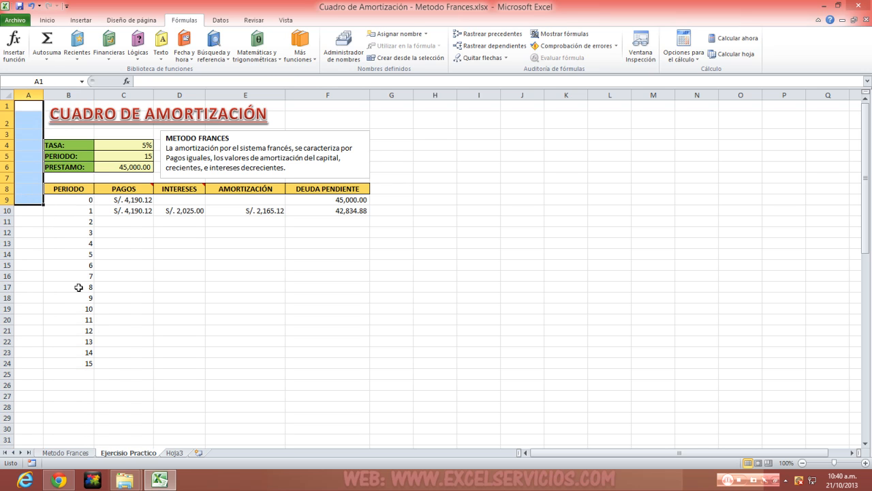
{"action": "left_click", "coordinate": [118, 250]}
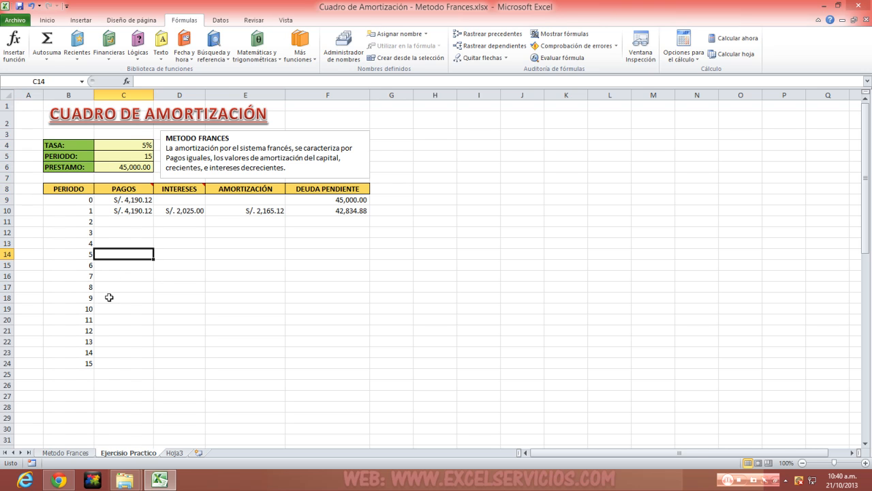
{"action": "left_click", "coordinate": [77, 367]}
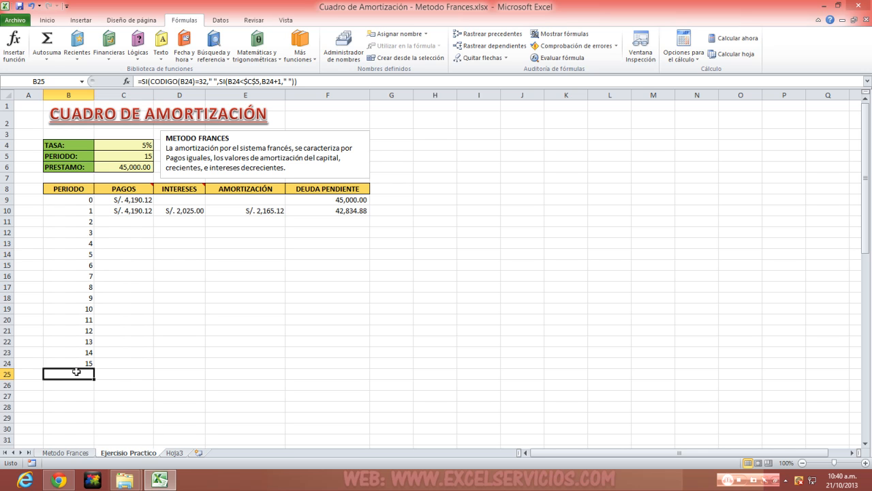
{"action": "left_click", "coordinate": [82, 403]}
{"action": "left_click", "coordinate": [83, 385]}
{"action": "left_click", "coordinate": [81, 406]}
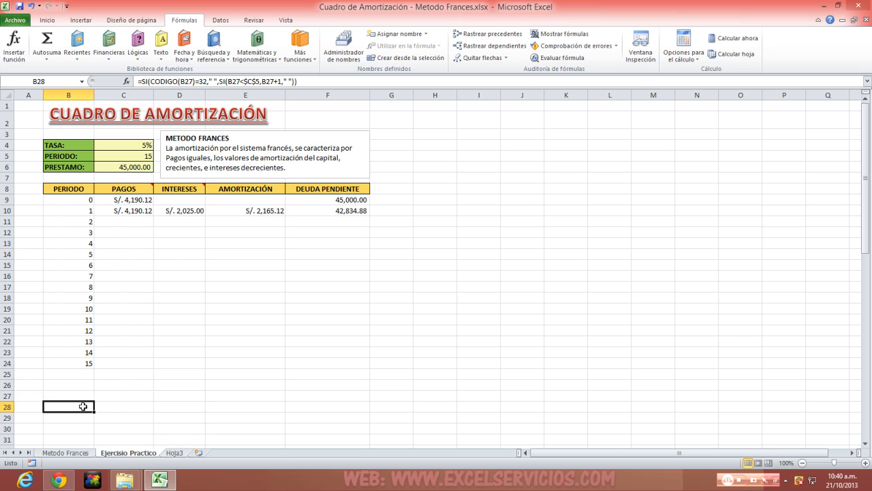
{"action": "left_click", "coordinate": [84, 384]}
{"action": "left_click", "coordinate": [83, 405]}
{"action": "left_click", "coordinate": [84, 376]}
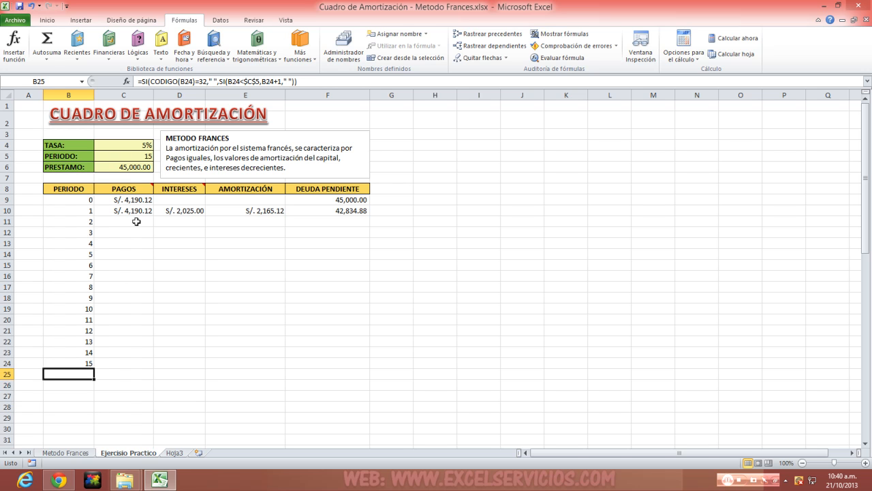
{"action": "left_click", "coordinate": [124, 232]}
Step: Test the period numbering by setting the loan period in C5 to 10, then set it back to 15
{"action": "left_click", "coordinate": [135, 156]}
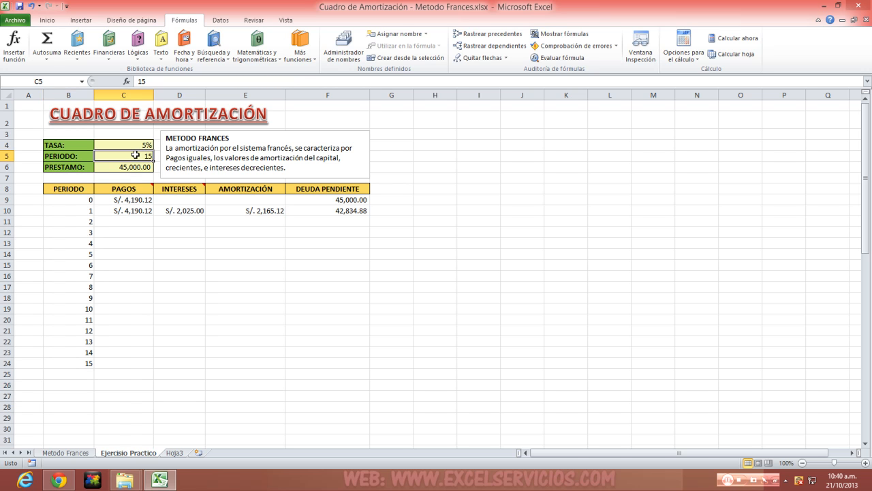
{"action": "type", "text": "10"}
{"action": "key", "text": "Return"}
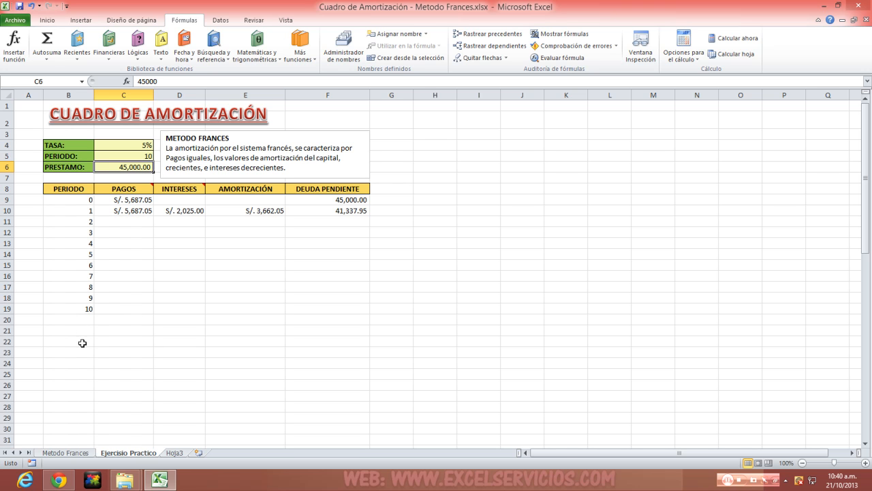
{"action": "left_click", "coordinate": [143, 157]}
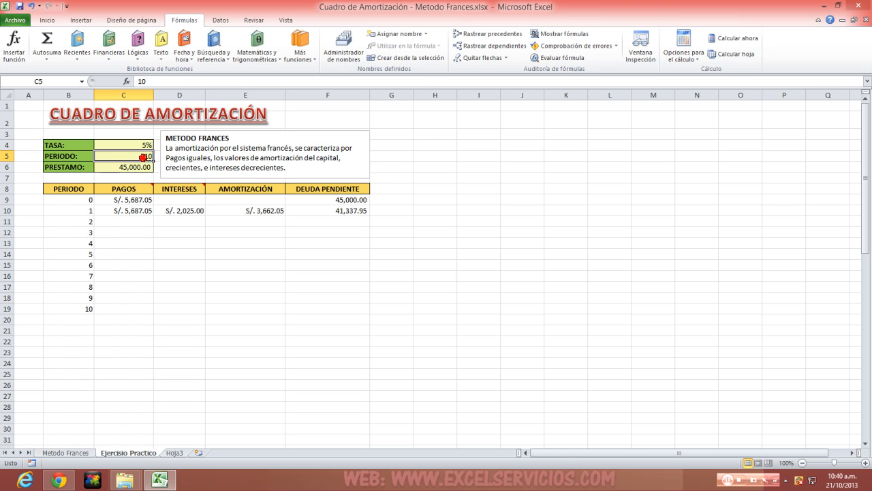
{"action": "type", "text": "15"}
{"action": "key", "text": "Return"}
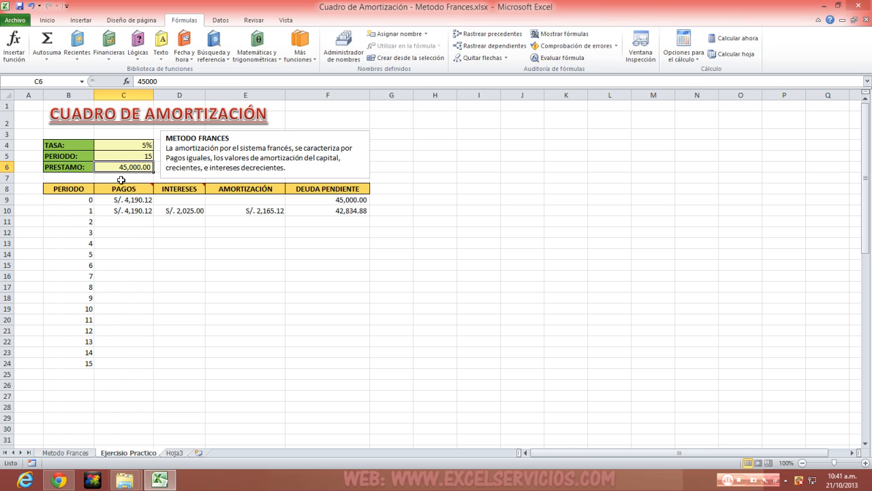
Step: Insert a SI function in front of the existing PAGO formula in cell C10 under Pagos
{"action": "left_click", "coordinate": [122, 210]}
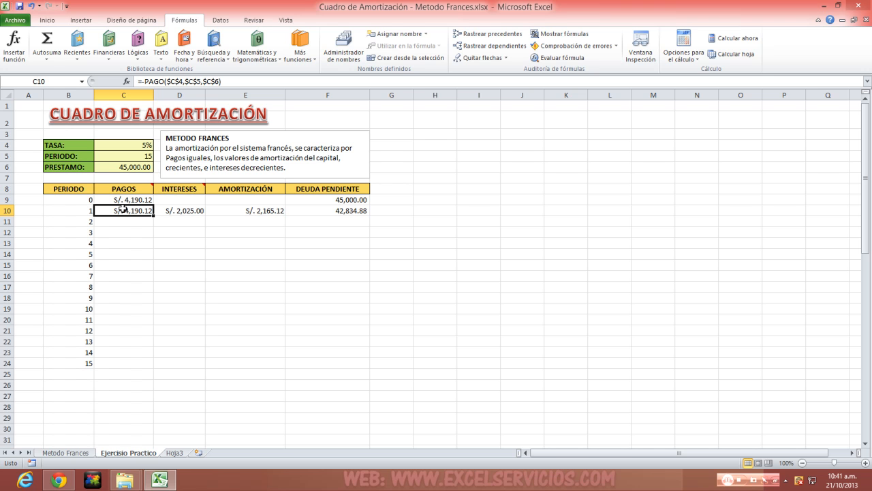
{"action": "left_click", "coordinate": [151, 83]}
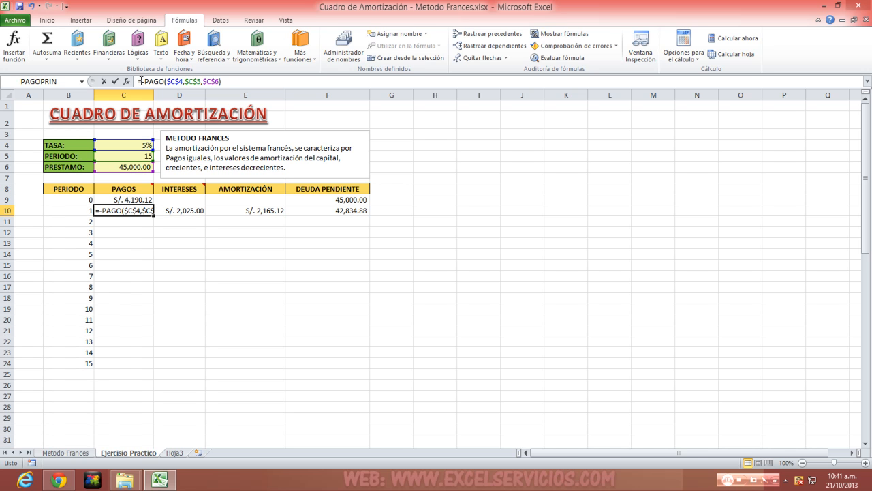
{"action": "type", "text": "SI"}
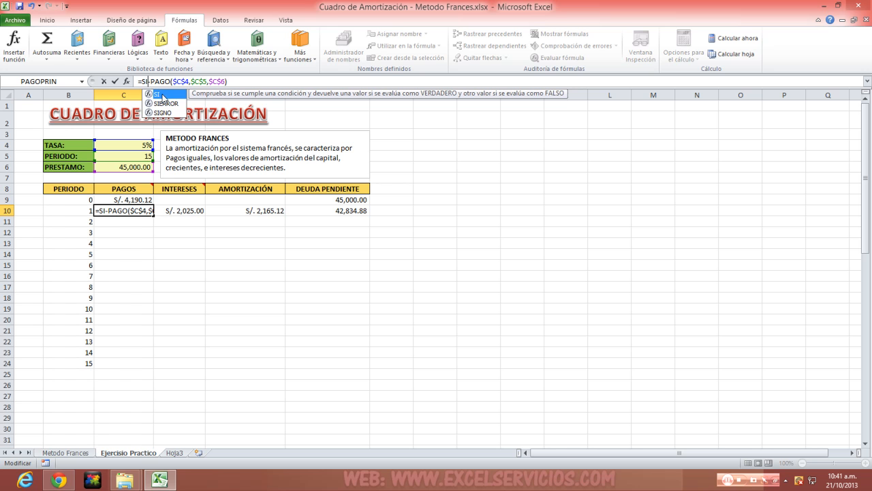
{"action": "left_click", "coordinate": [156, 92]}
{"action": "double_click", "coordinate": [156, 94]}
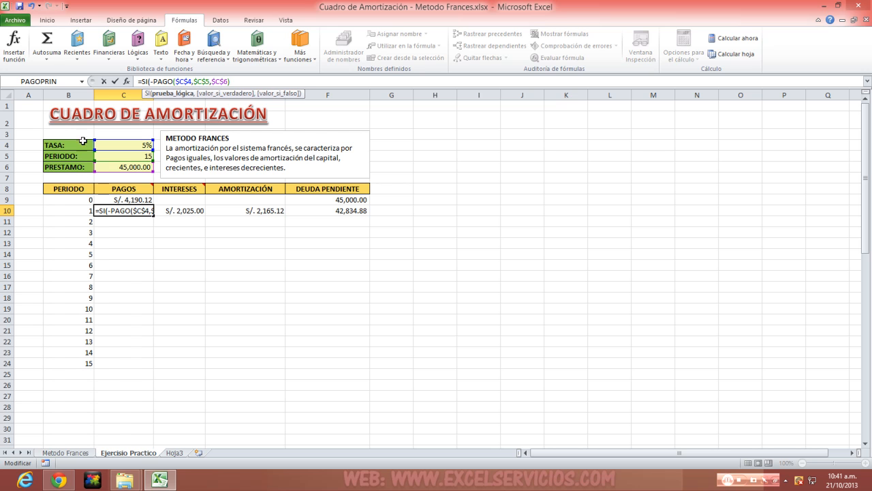
Step: Set the logical test of the SI in C10 to B10<=$C$5, with an absolute reference to the term cell
{"action": "left_click", "coordinate": [75, 212]}
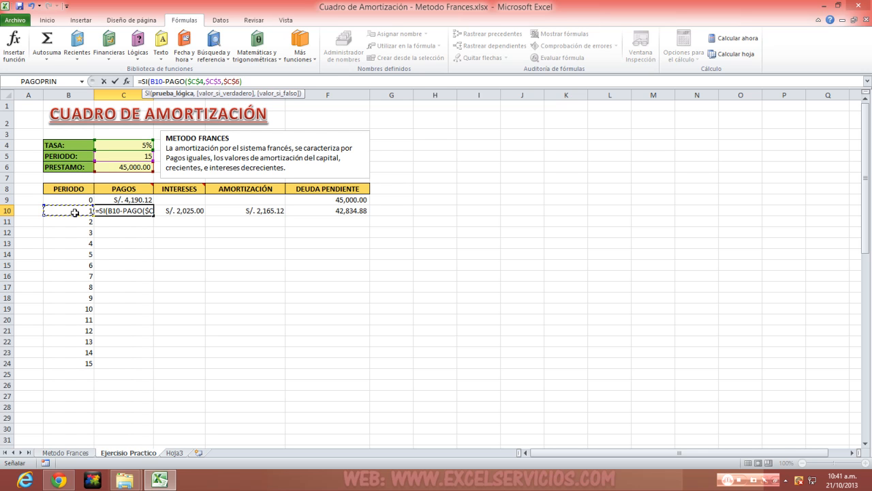
{"action": "type", "text": "<"}
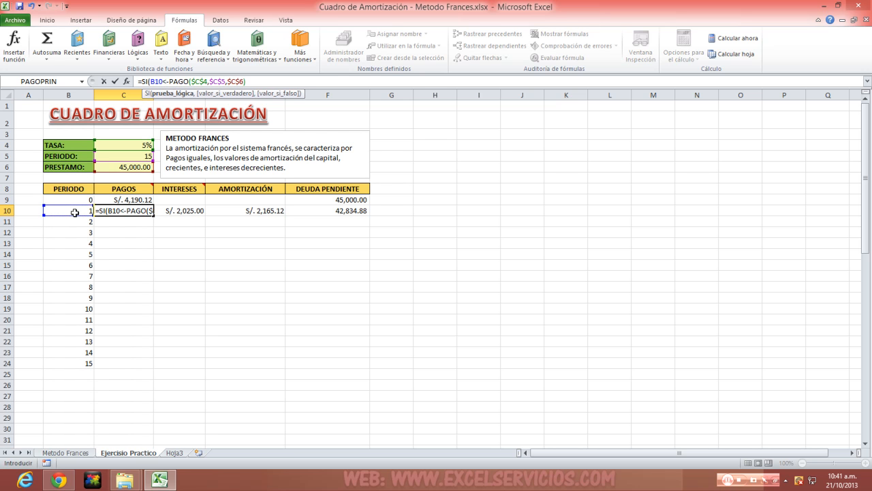
{"action": "type", "text": "="}
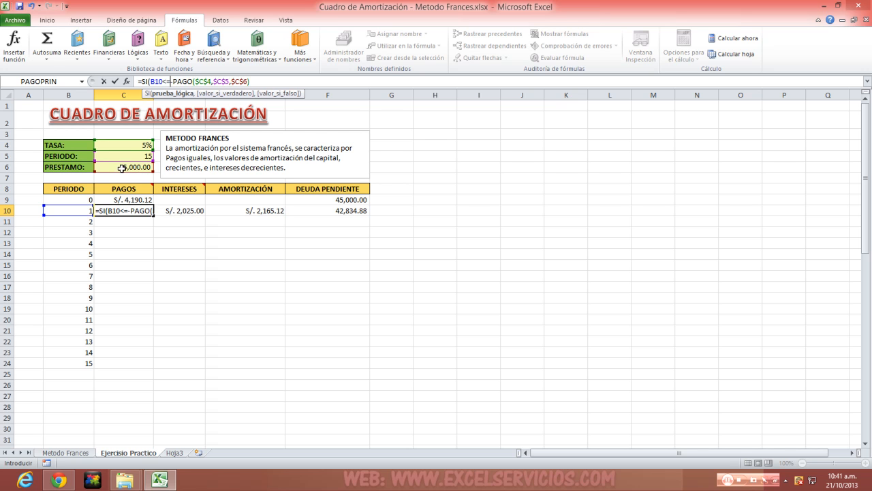
{"action": "left_click", "coordinate": [126, 156]}
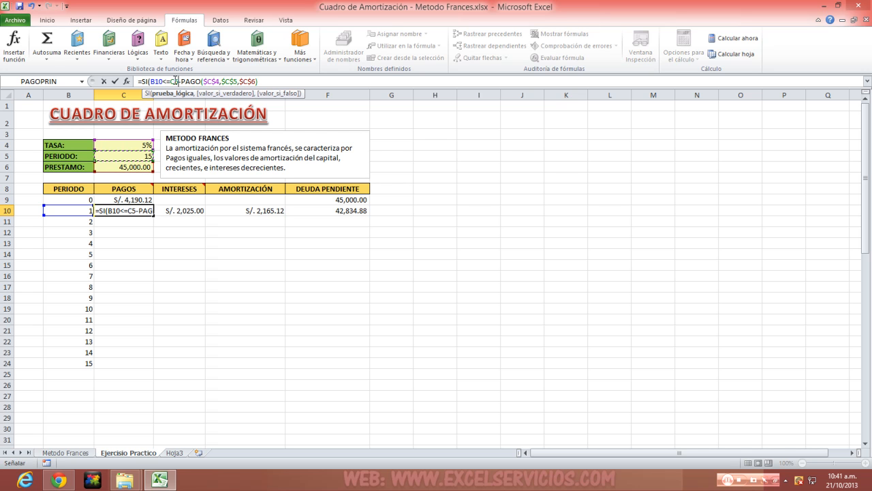
{"action": "left_click", "coordinate": [175, 81]}
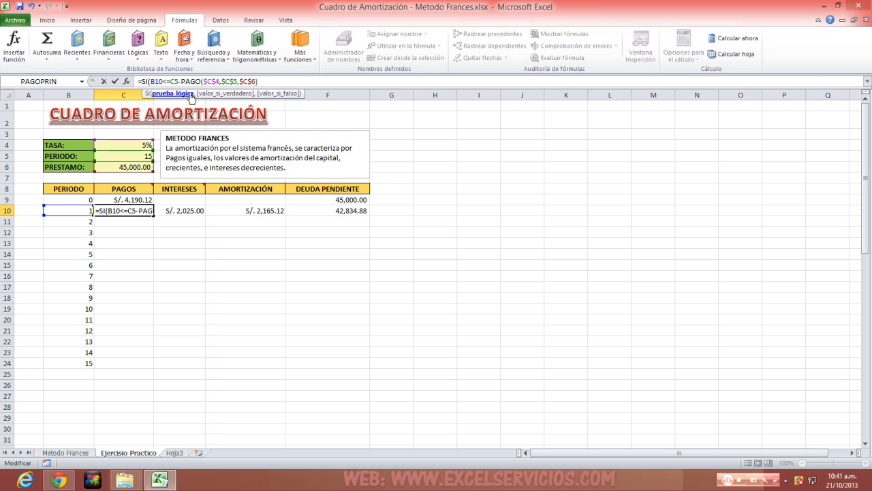
{"action": "key", "text": "F4"}
Step: Use the PAGO expression as C10's value if true and " " as its value if false, then fill the formula down the Pagos column
{"action": "left_click", "coordinate": [187, 82]}
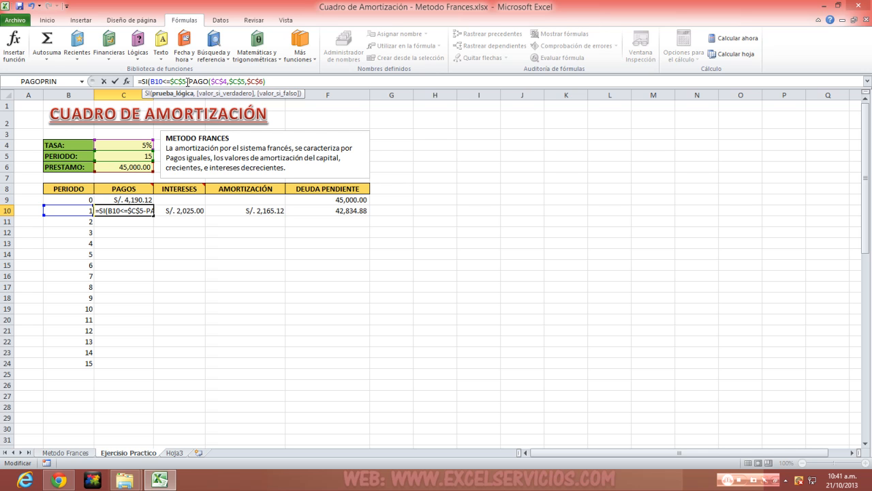
{"action": "type", "text": ","}
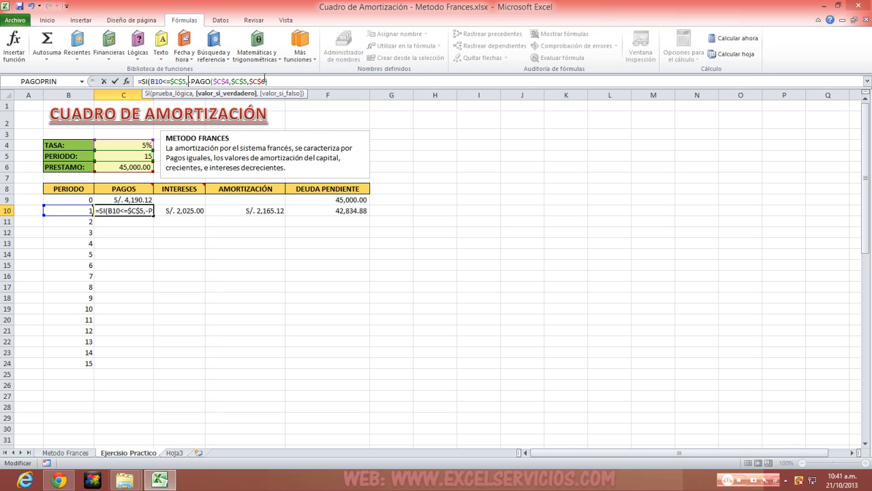
{"action": "left_click", "coordinate": [272, 79]}
{"action": "type", "text": ","}
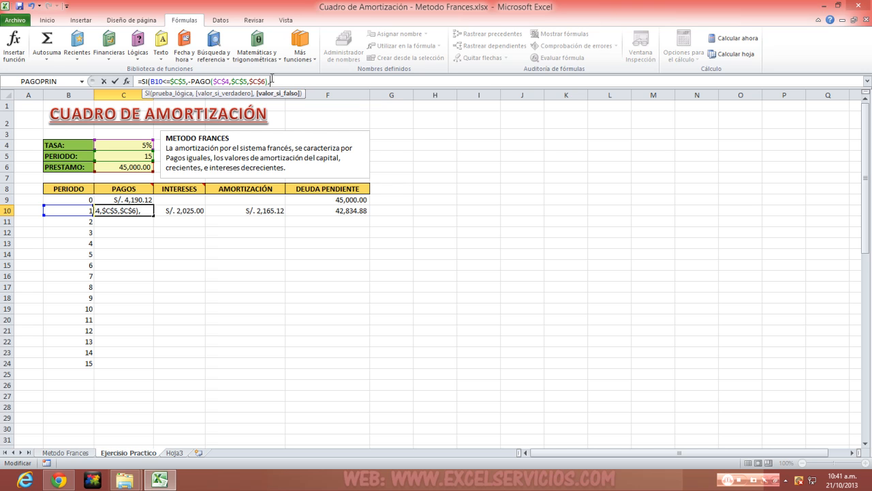
{"action": "type", "text": "\" \")"}
{"action": "key", "text": "Return"}
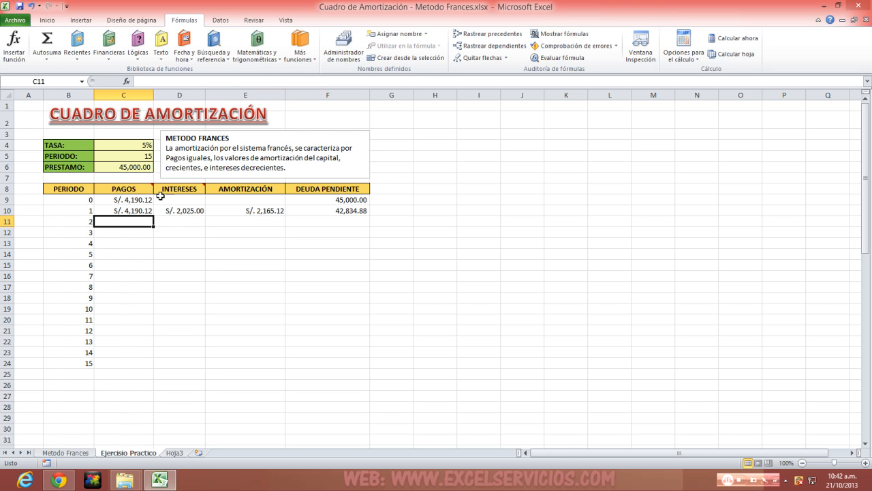
{"action": "left_click", "coordinate": [142, 210]}
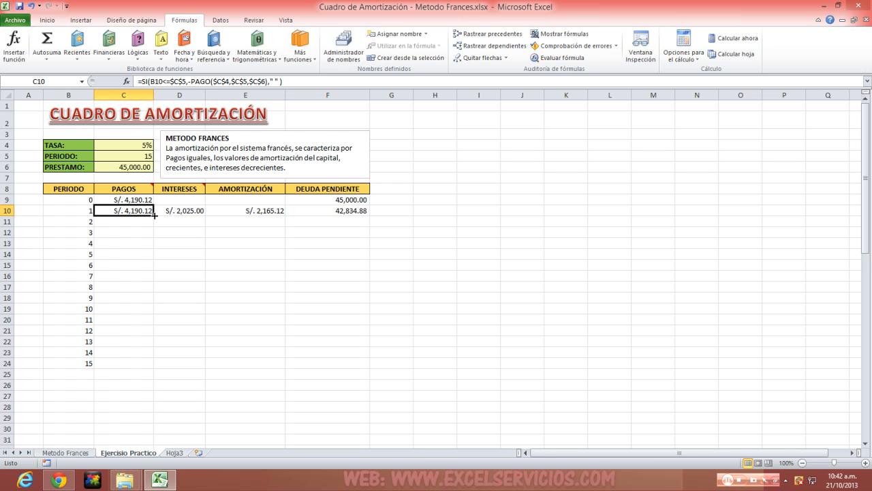
{"action": "double_click", "coordinate": [155, 216]}
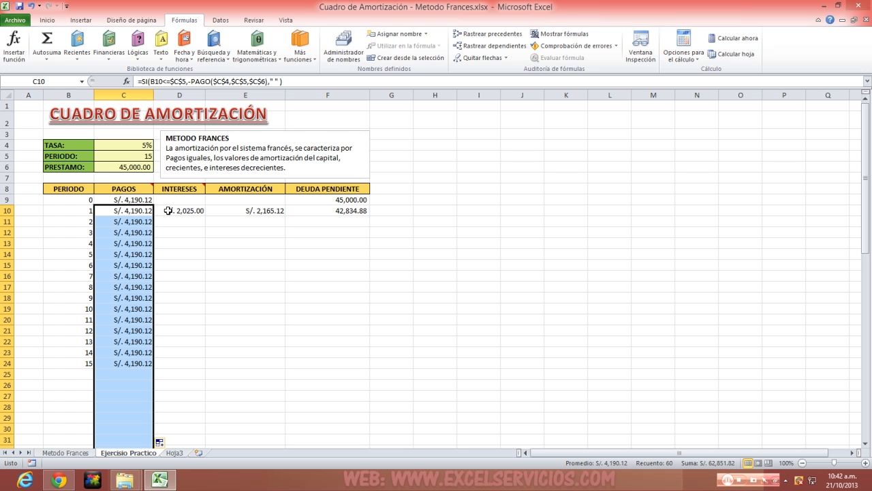
Step: Wrap the PAGOINT formula in D10 under Intereses in a SI function with the logical test B10<=$C$5
{"action": "left_click", "coordinate": [167, 210]}
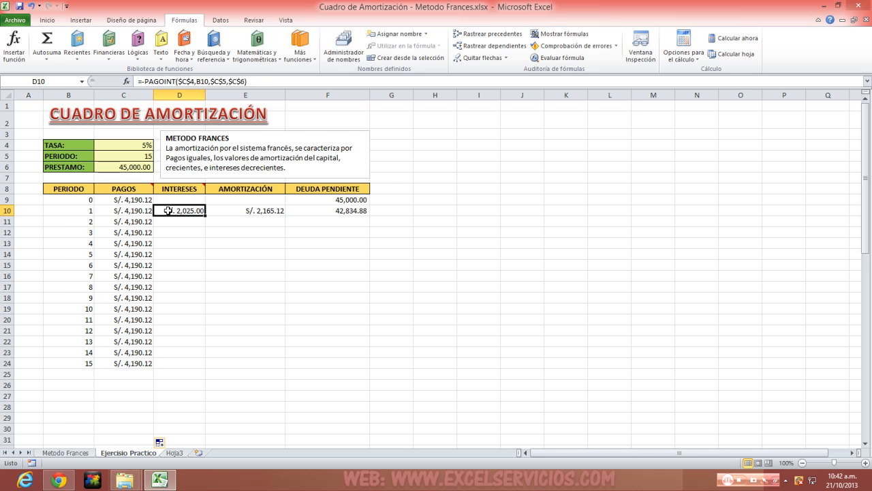
{"action": "left_click", "coordinate": [139, 81]}
{"action": "type", "text": "SI"}
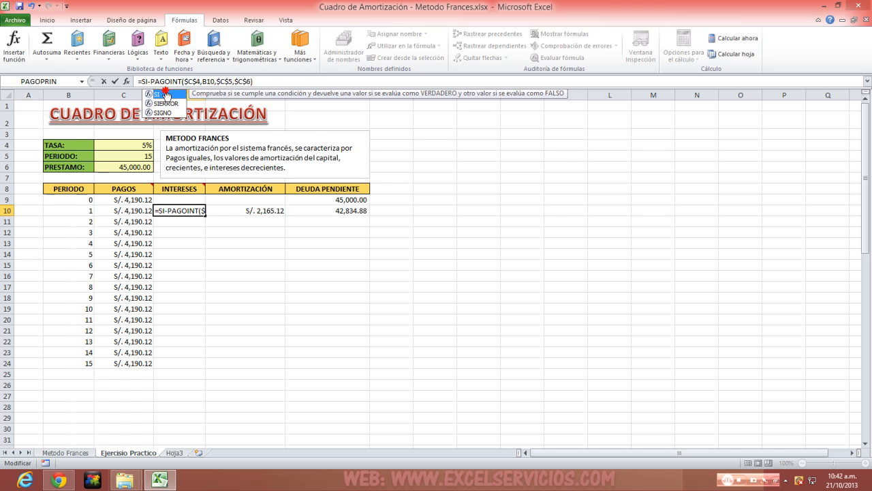
{"action": "double_click", "coordinate": [167, 95]}
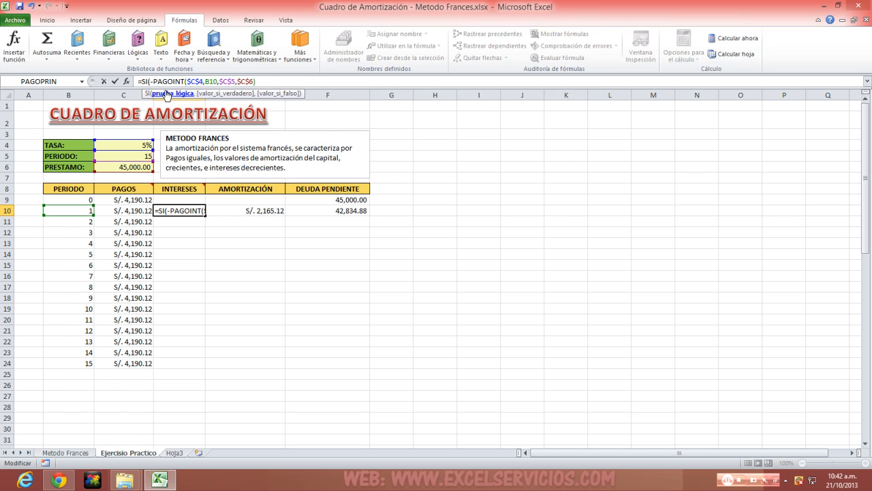
{"action": "left_click", "coordinate": [74, 210]}
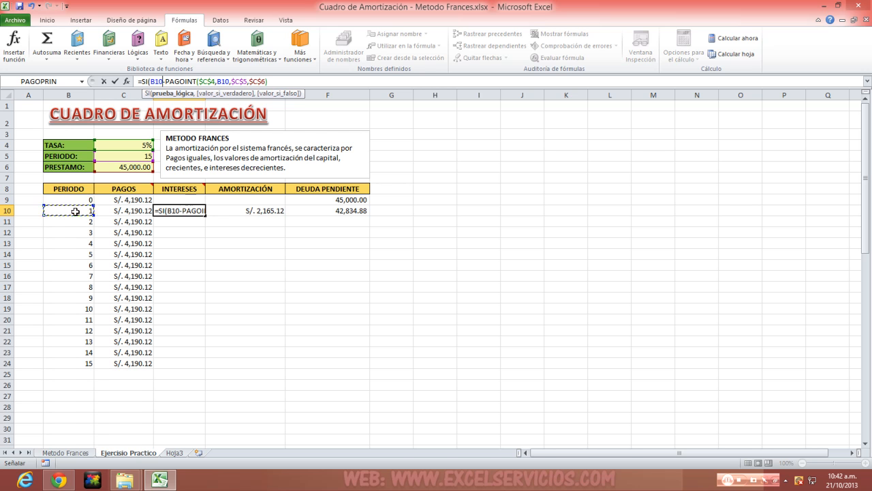
{"action": "type", "text": "<="}
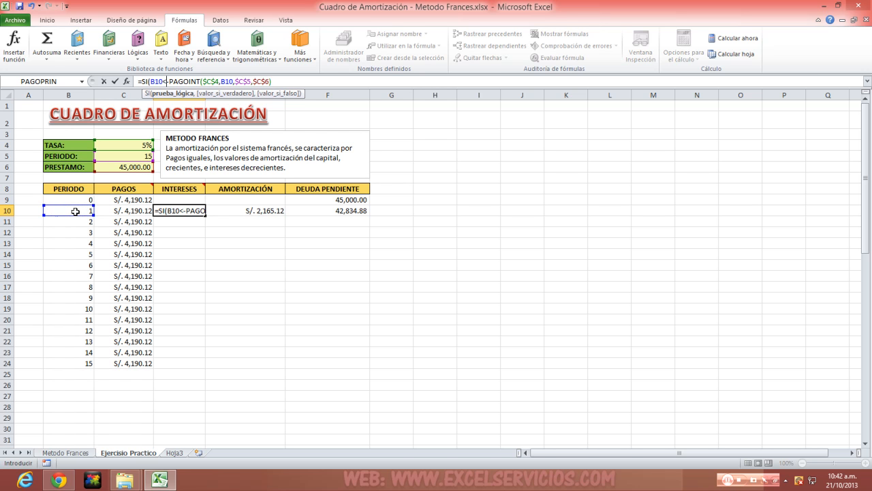
{"action": "left_click", "coordinate": [140, 156]}
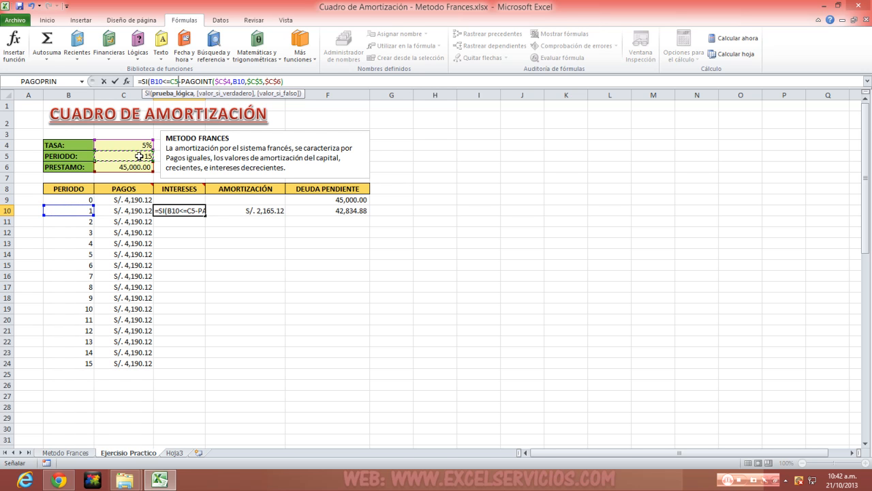
{"action": "left_click", "coordinate": [175, 81]}
{"action": "key", "text": "F4"}
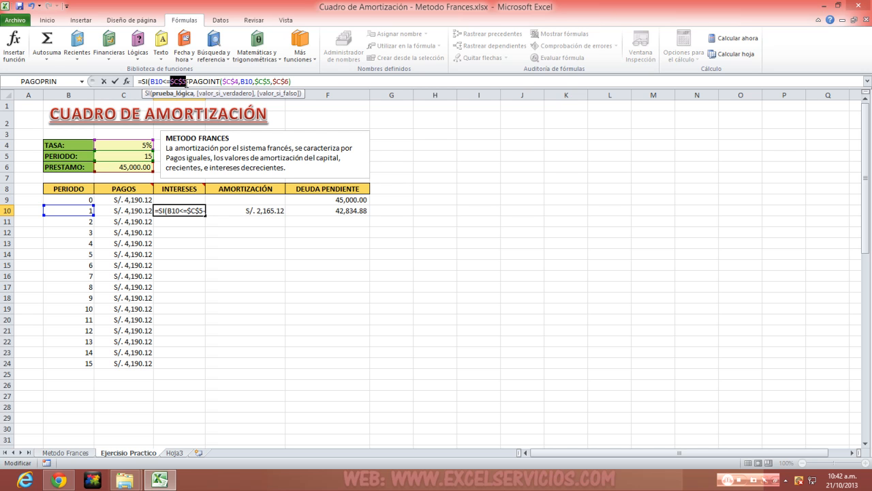
Step: Use the PAGOINT expression as D10's value if true and " " if false, then fill the formula down the Intereses column
{"action": "left_click", "coordinate": [186, 83]}
{"action": "type", "text": ","}
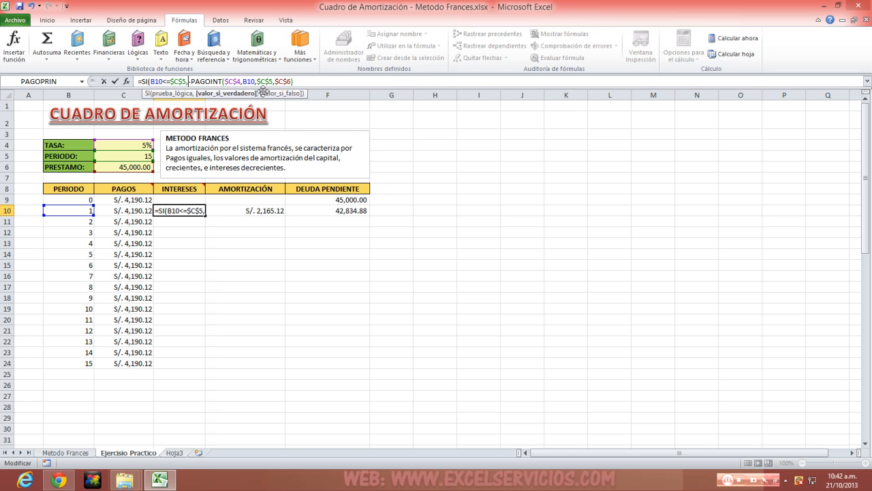
{"action": "left_click", "coordinate": [295, 82]}
{"action": "type", "text": ",\" \""}
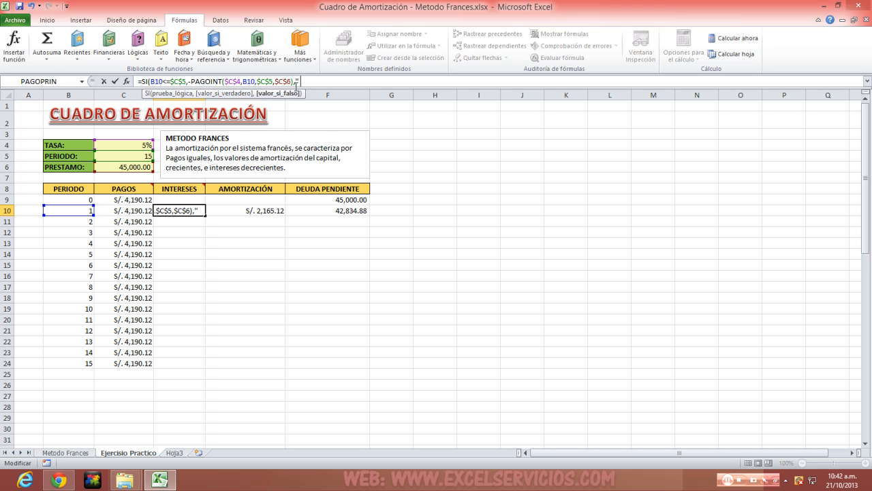
{"action": "type", "text": ")"}
{"action": "key", "text": "Return"}
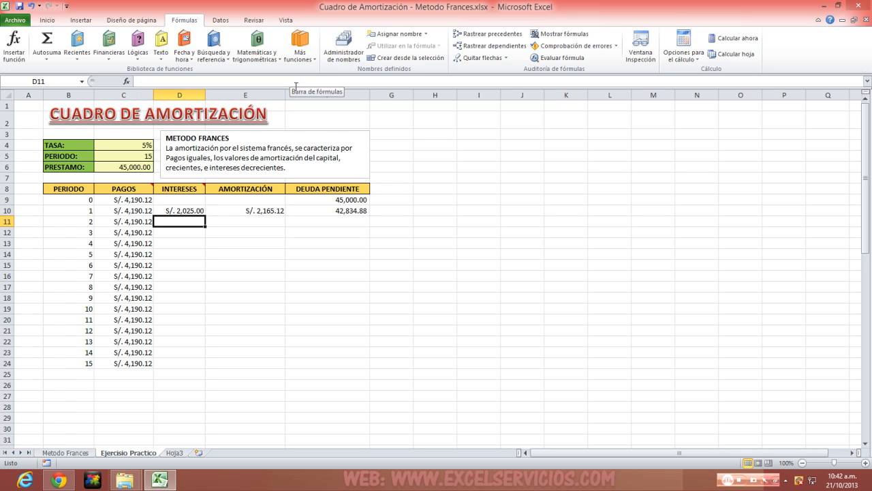
{"action": "left_click", "coordinate": [191, 210]}
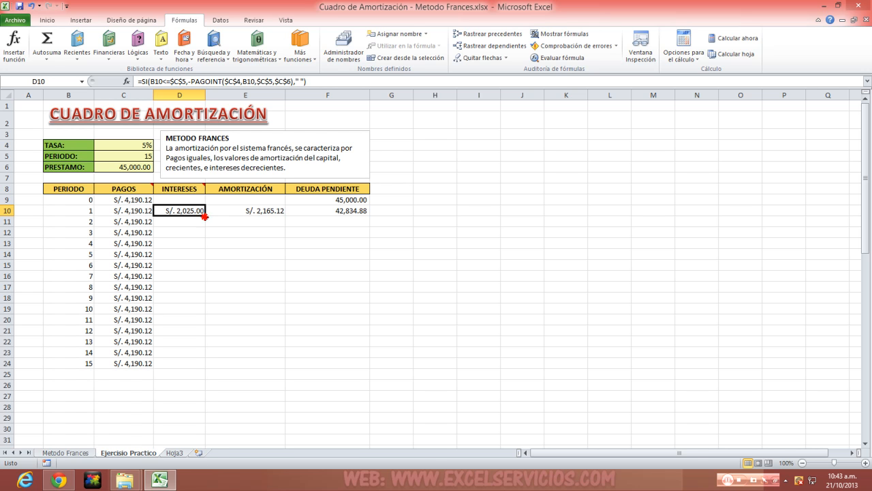
{"action": "double_click", "coordinate": [204, 217]}
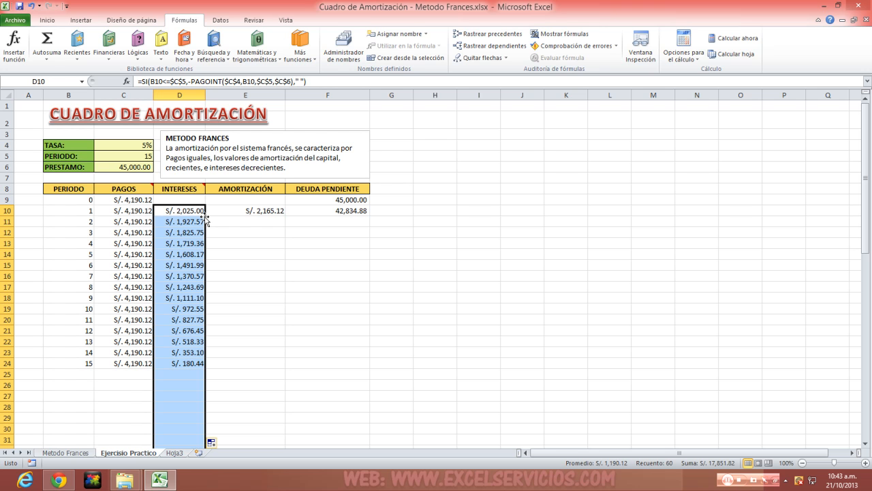
Step: Wrap the PAGOPRIN formula in E10 under Amortización in a SI function with the logical test B10<=$C$5
{"action": "left_click", "coordinate": [220, 212]}
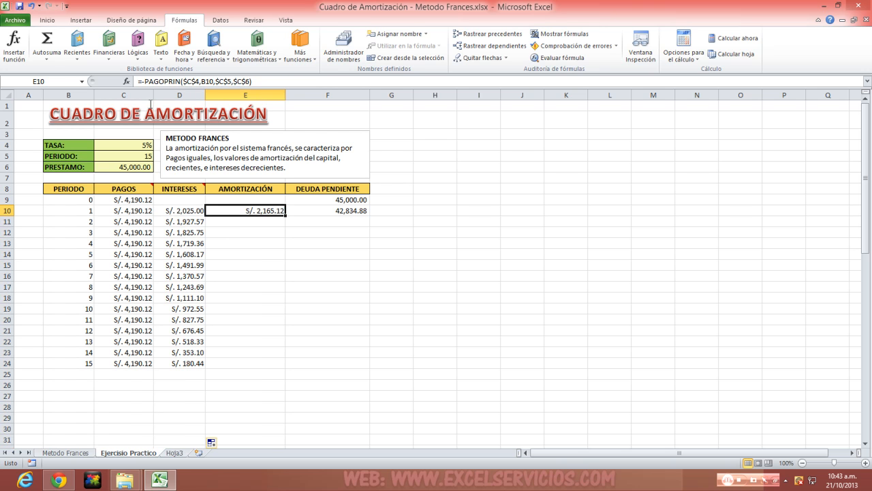
{"action": "left_click", "coordinate": [143, 82]}
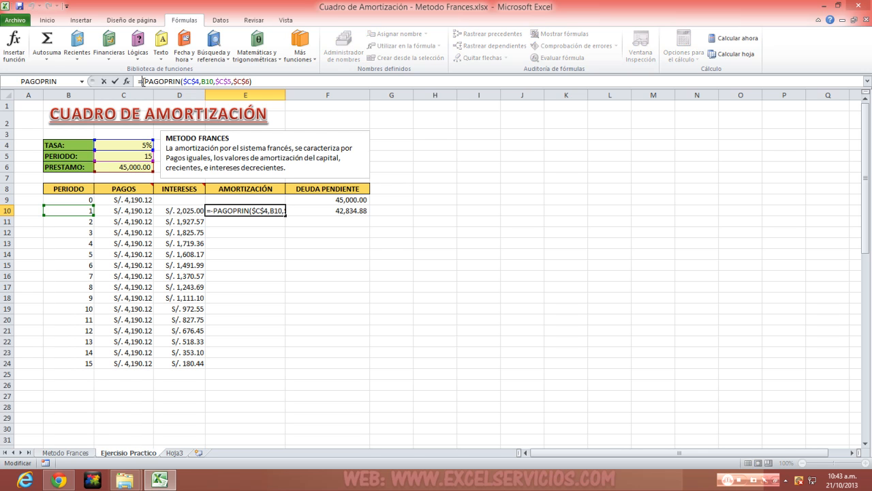
{"action": "type", "text": "SI"}
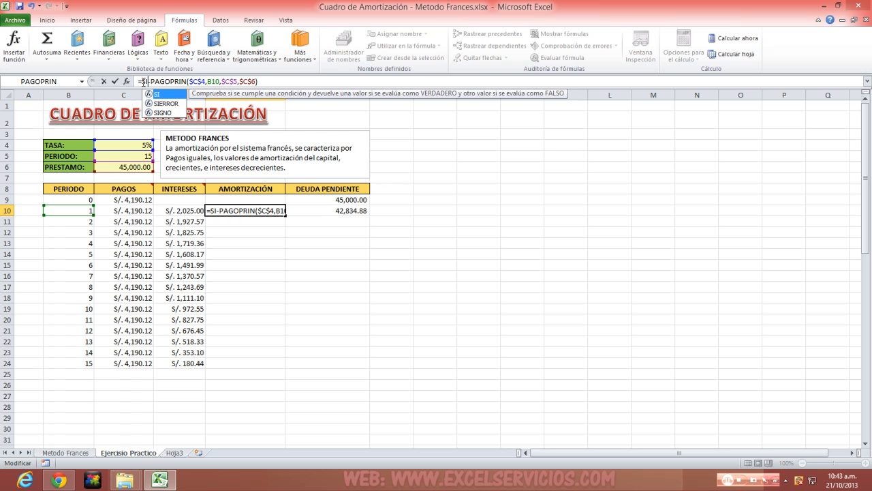
{"action": "type", "text": "("}
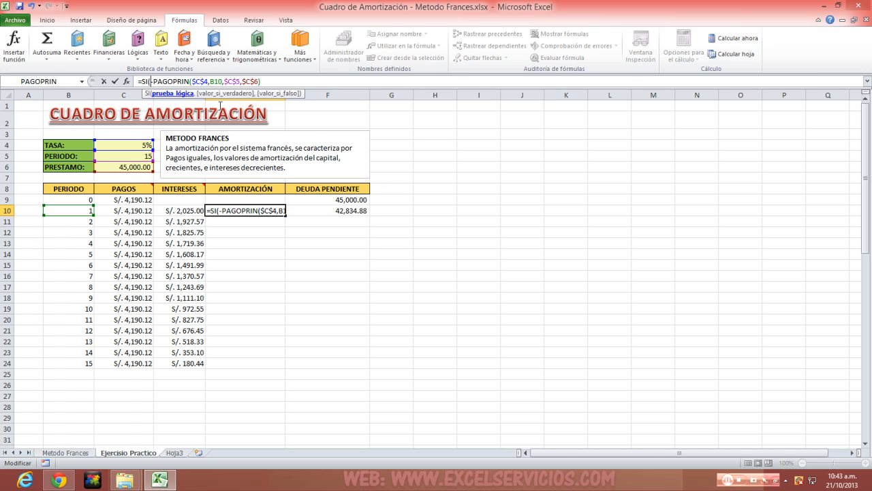
{"action": "left_click", "coordinate": [75, 212]}
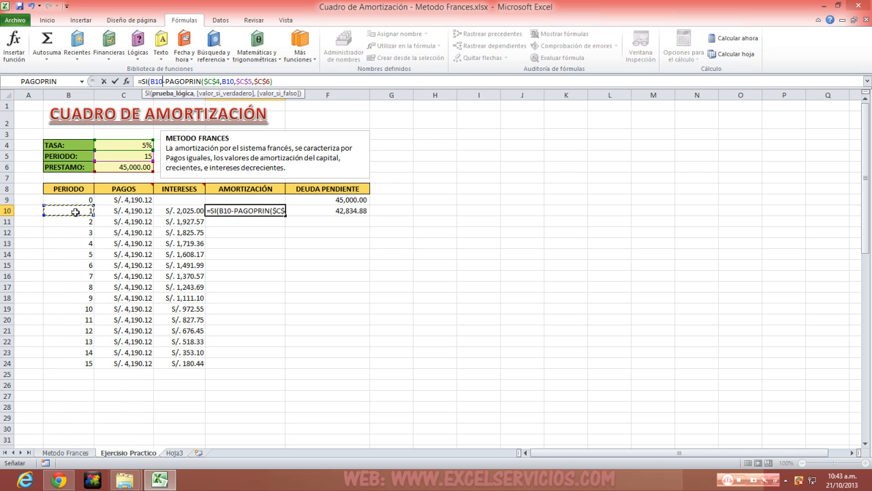
{"action": "type", "text": "<"}
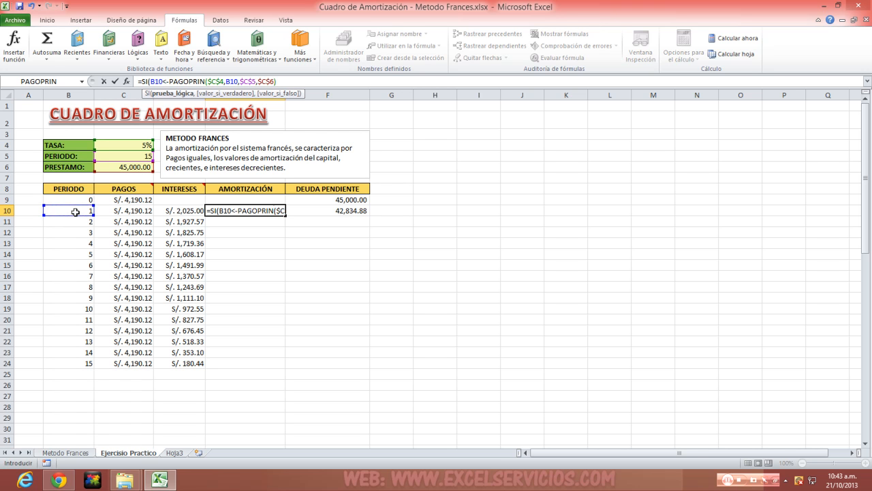
{"action": "type", "text": "="}
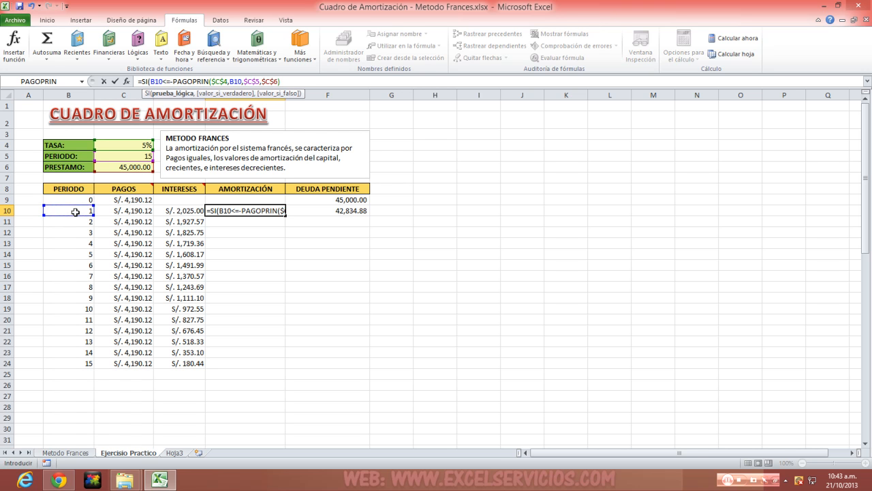
{"action": "left_click", "coordinate": [120, 156]}
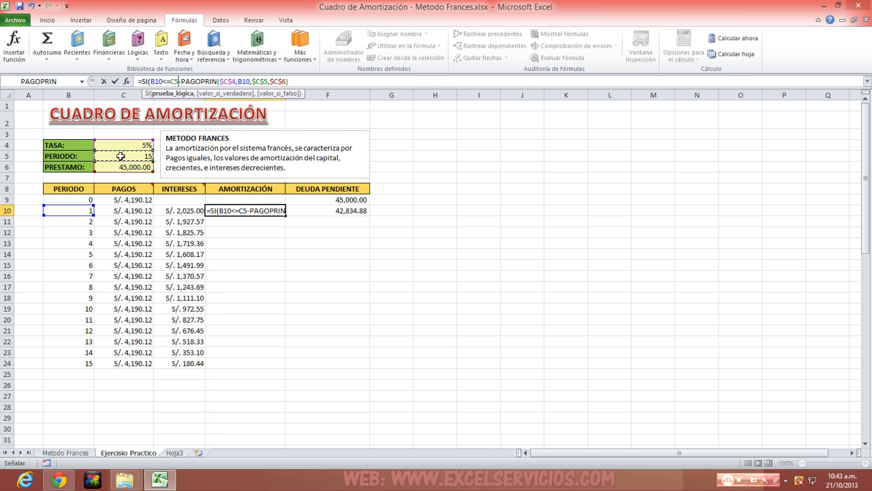
{"action": "left_click", "coordinate": [175, 82]}
{"action": "key", "text": "F4"}
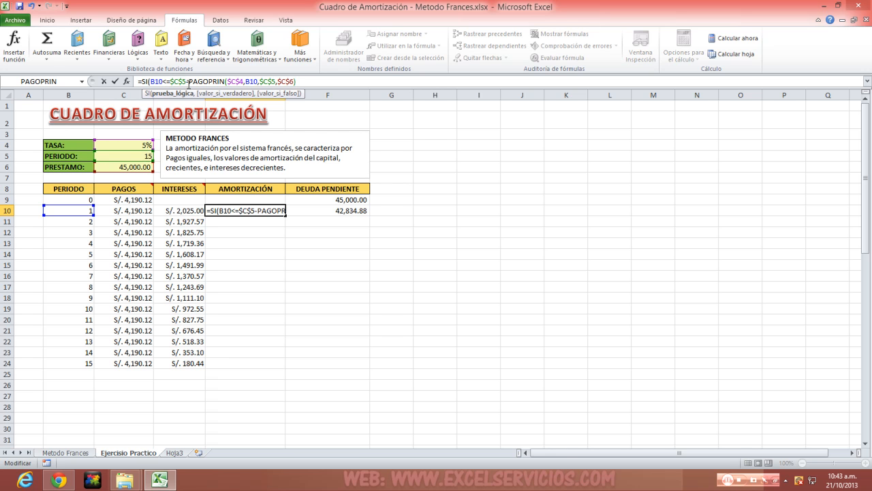
Step: Use the PAGOPRIN expression as E10's value if true and " " if false, then fill the formula down the Amortización column
{"action": "type", "text": ","}
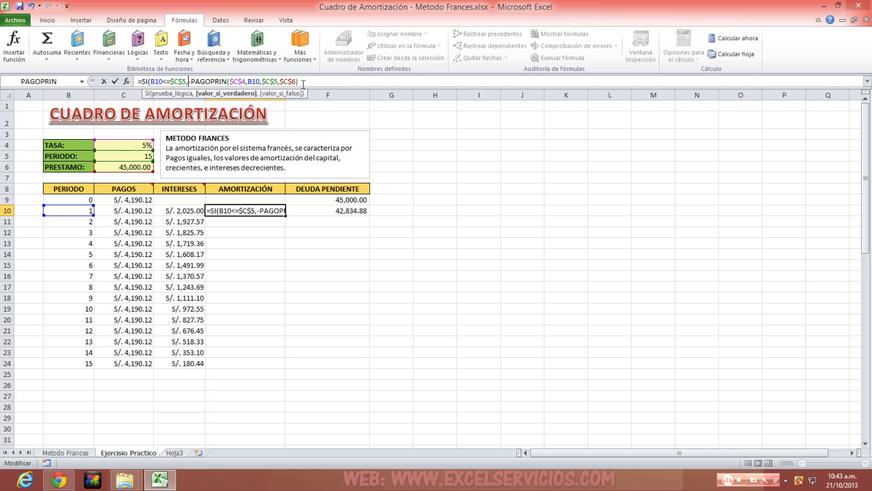
{"action": "left_click", "coordinate": [303, 82]}
{"action": "type", "text": ",\" \")"}
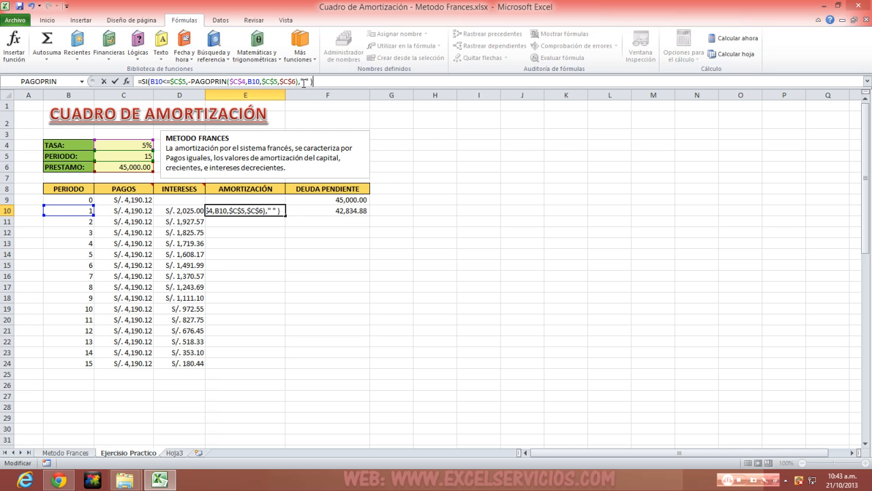
{"action": "key", "text": "Return"}
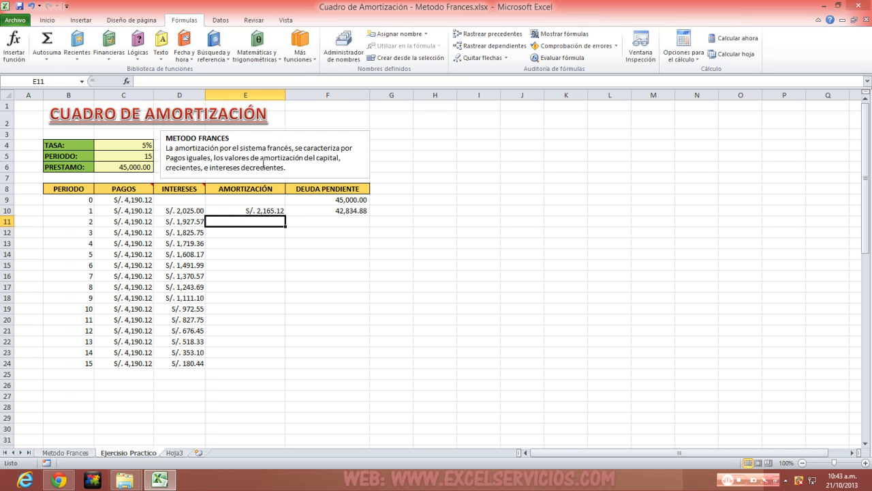
{"action": "left_click", "coordinate": [245, 211]}
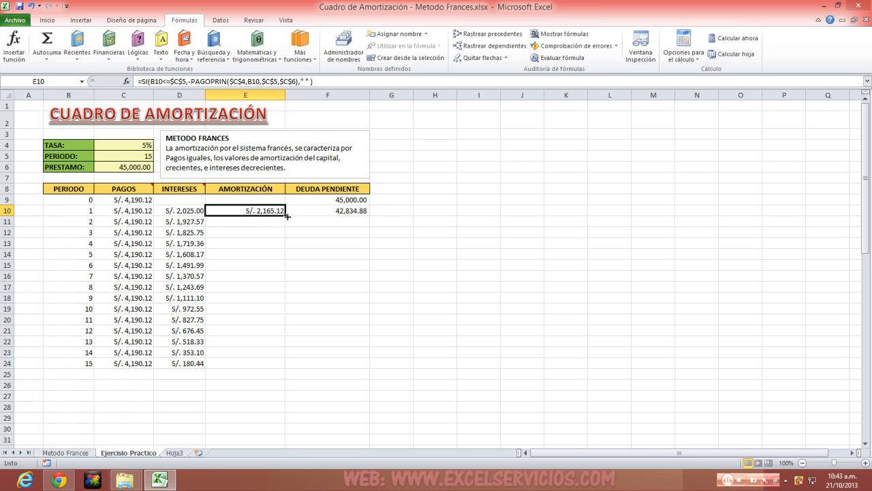
{"action": "double_click", "coordinate": [286, 216]}
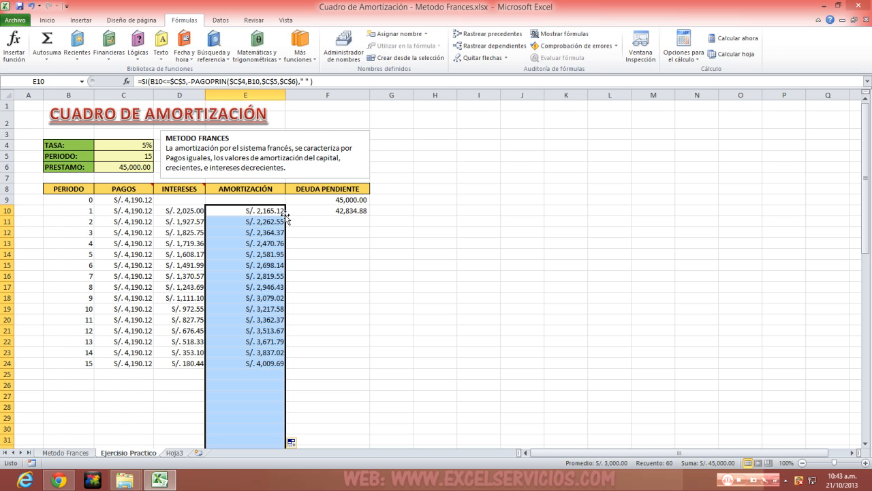
Step: Insert a SI function in front of F9-E10 in cell F10 under Deuda Pendiente, with the logical test B10<=C5
{"action": "left_click", "coordinate": [307, 210]}
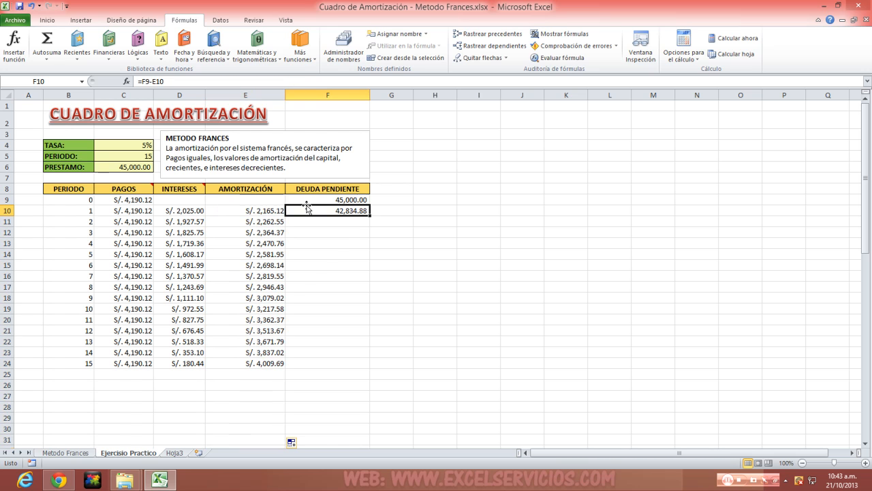
{"action": "left_click", "coordinate": [145, 81]}
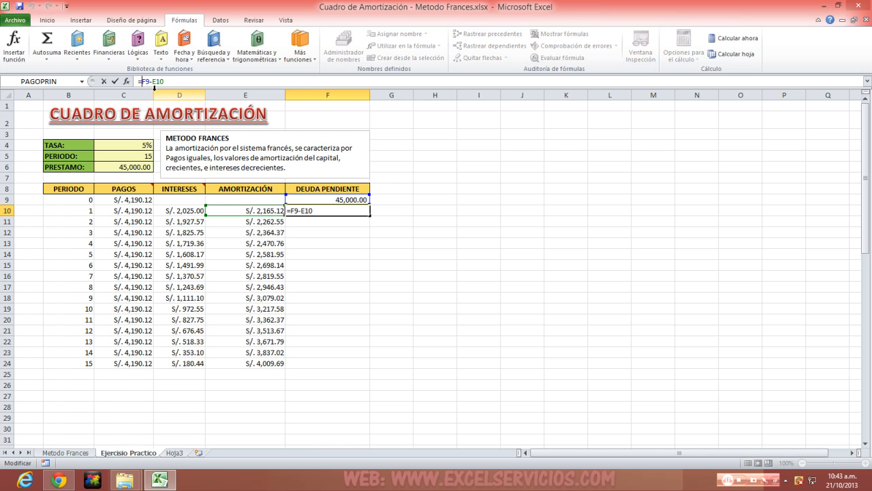
{"action": "type", "text": "SI("}
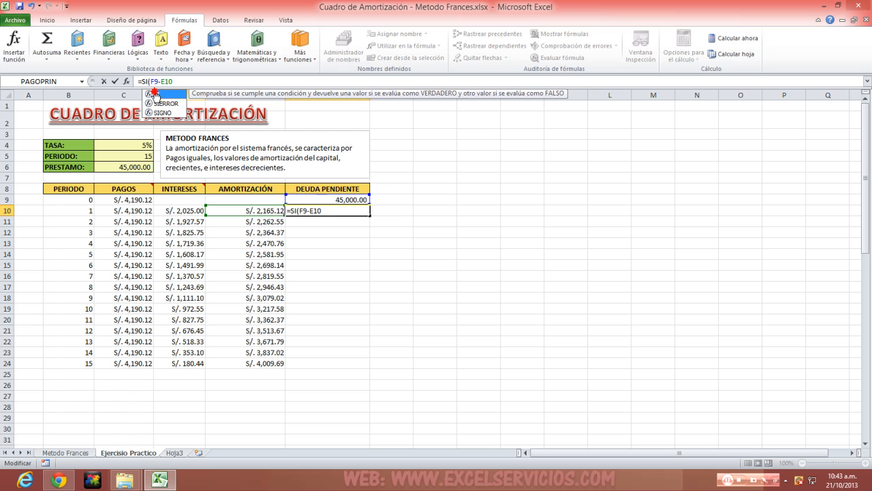
{"action": "left_click", "coordinate": [71, 214]}
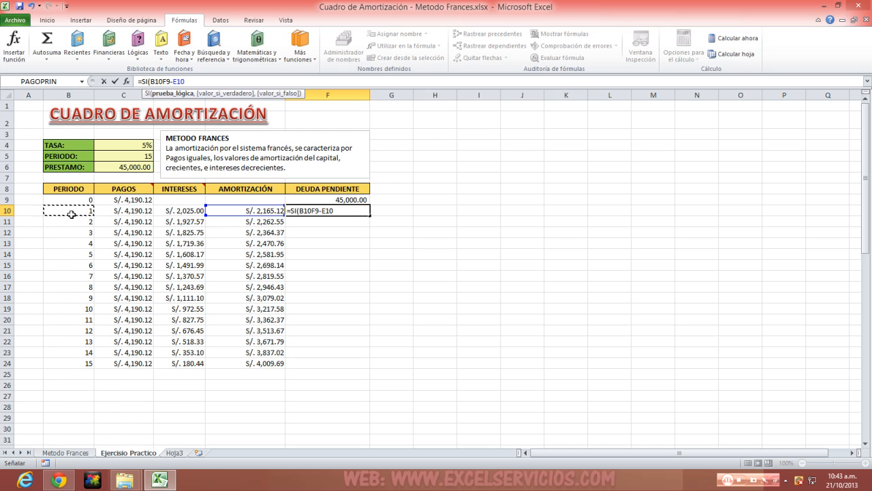
{"action": "type", "text": "<"}
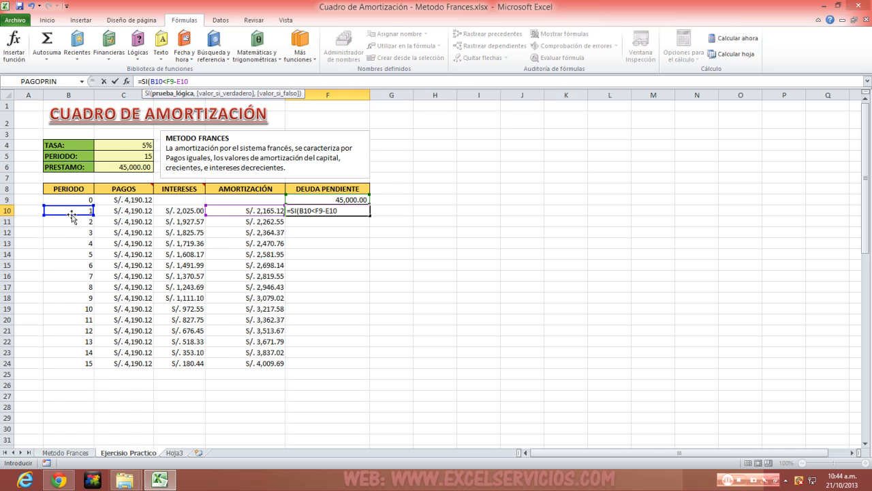
{"action": "type", "text": "="}
{"action": "left_click", "coordinate": [135, 158]}
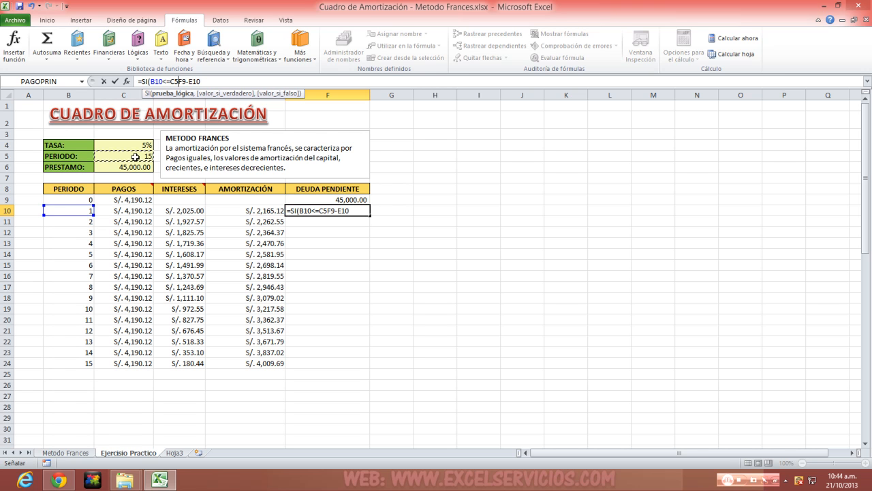
Step: Complete F10's SI formula with the limit fixed as $C$5, F9-E10 as the value if true and " " if false
{"action": "left_click", "coordinate": [180, 81]}
{"action": "type", "text": ","}
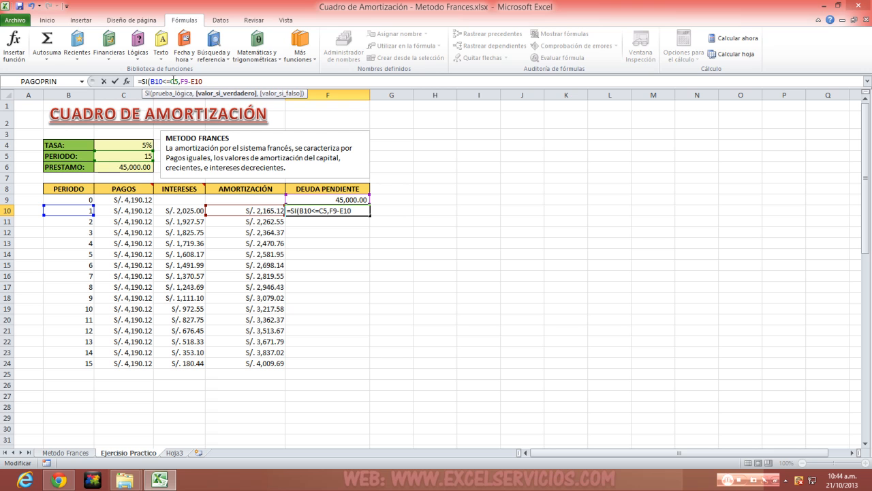
{"action": "left_click", "coordinate": [173, 80]}
{"action": "key", "text": "F4"}
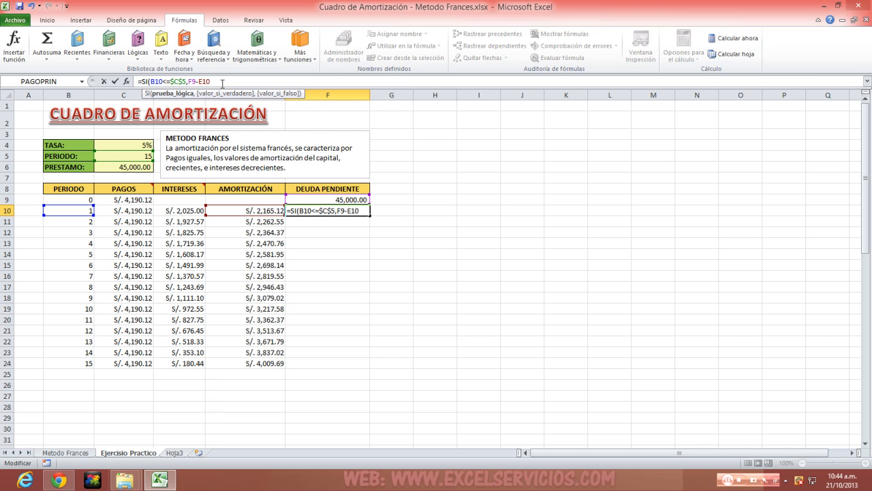
{"action": "left_click", "coordinate": [222, 83]}
{"action": "type", "text": ","}
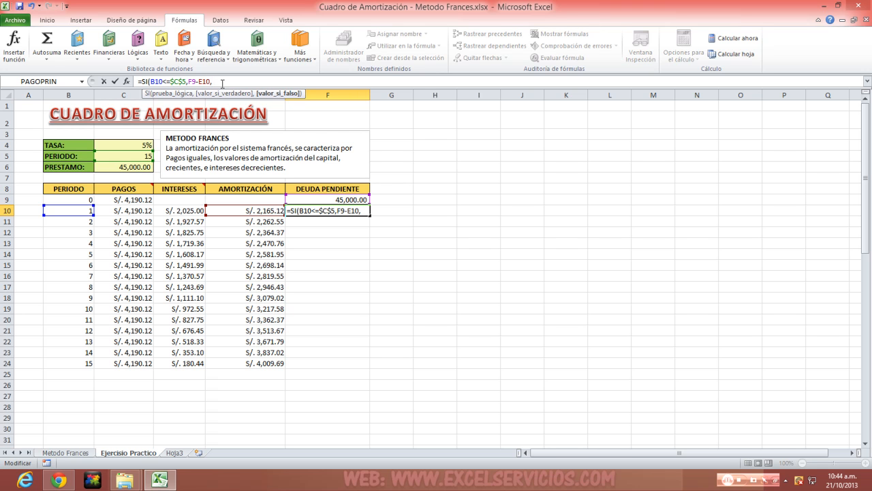
{"action": "type", "text": "\" \")"}
{"action": "key", "text": "Return"}
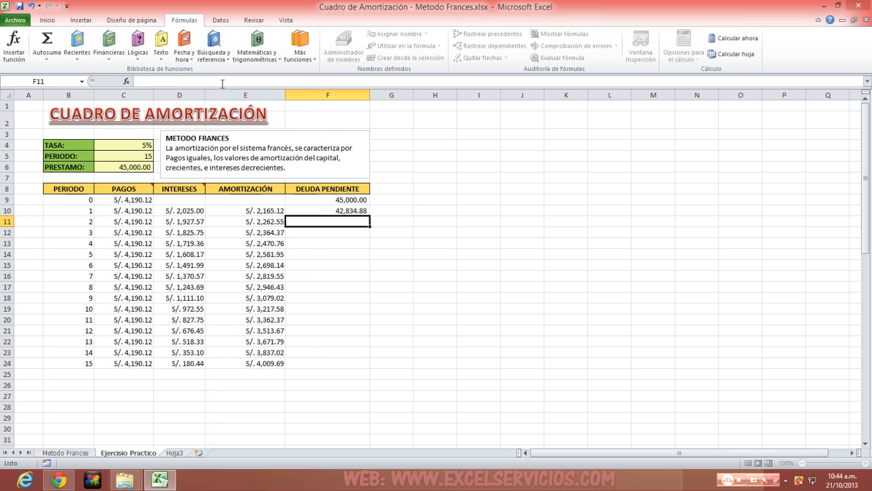
Step: Fill the SI formula from F10 down the Deuda Pendiente column
{"action": "left_click", "coordinate": [342, 210]}
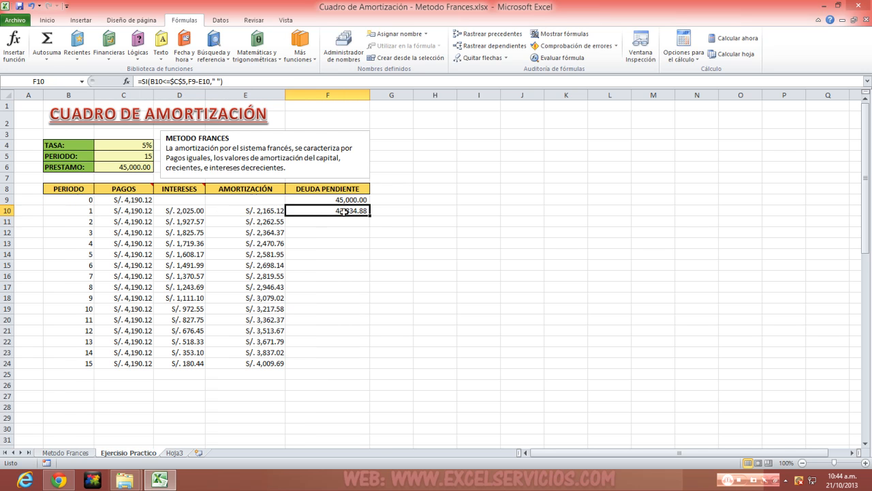
{"action": "double_click", "coordinate": [370, 216]}
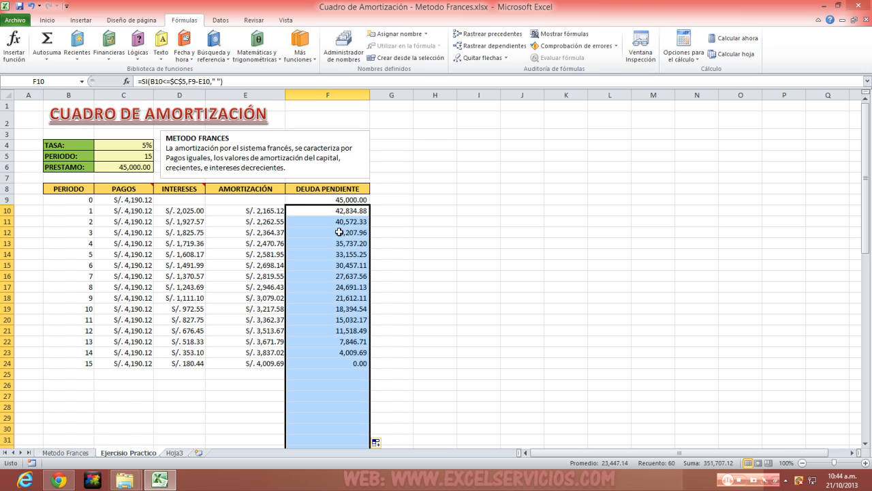
{"action": "left_click", "coordinate": [350, 361]}
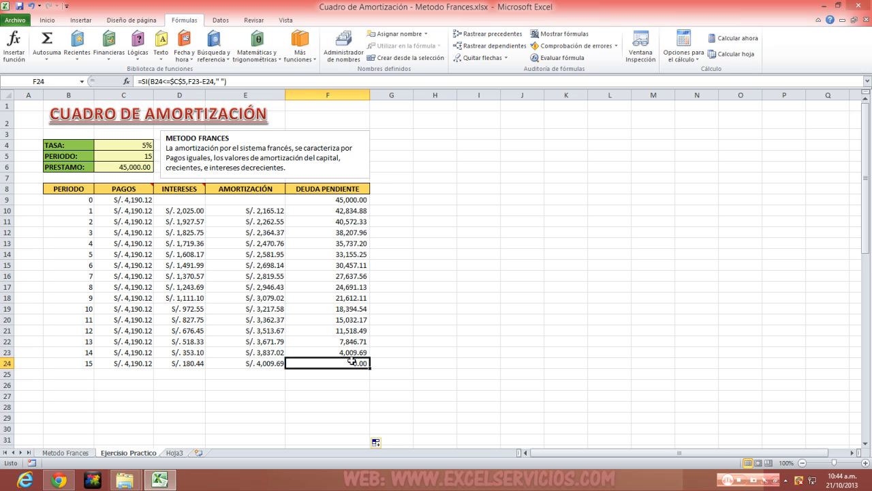
Step: Test the schedule by changing the loan period in C5 to 6 and to 5
{"action": "left_click", "coordinate": [106, 158]}
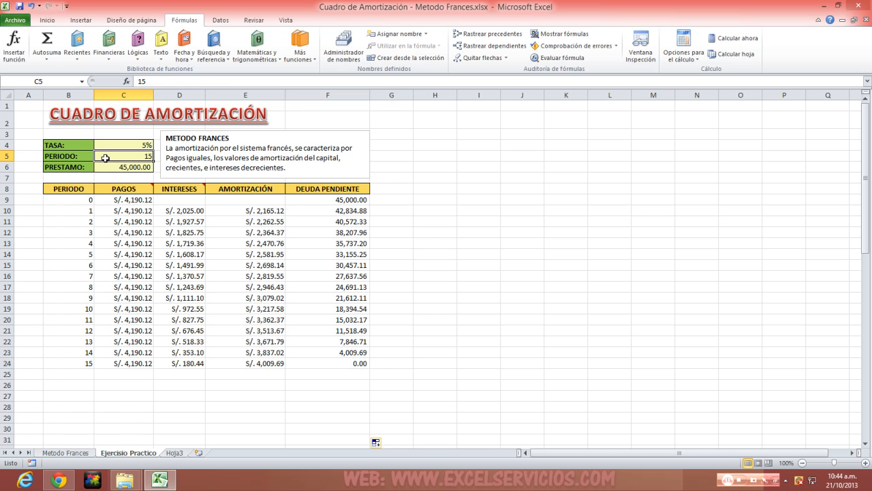
{"action": "type", "text": "6"}
{"action": "key", "text": "Return"}
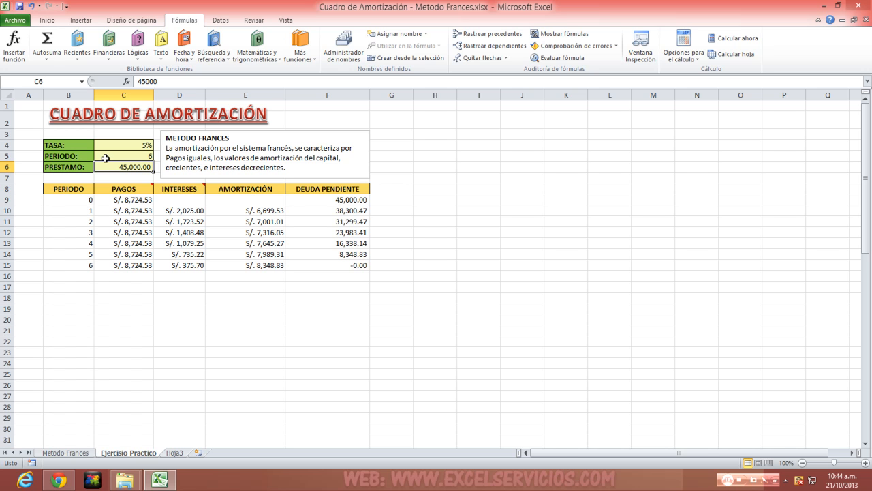
{"action": "left_click", "coordinate": [105, 158]}
{"action": "type", "text": "5"}
{"action": "key", "text": "Return"}
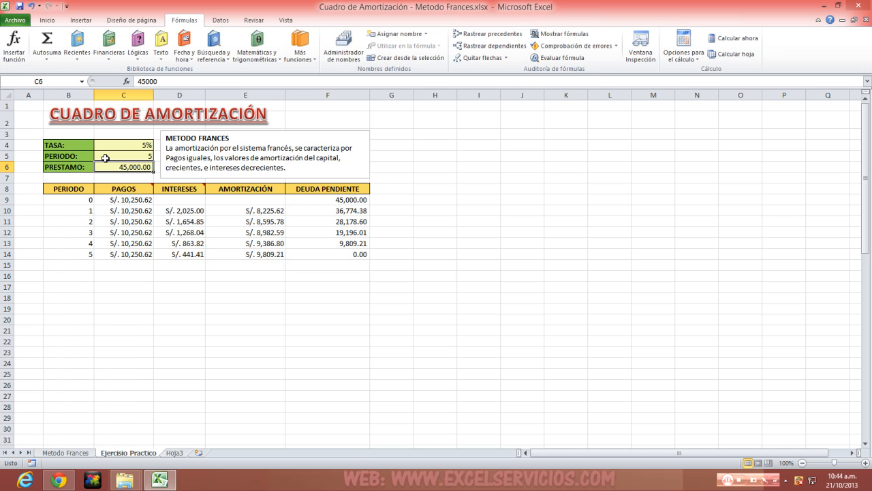
Step: Set the loan period in C5 to 24
{"action": "left_click", "coordinate": [106, 158]}
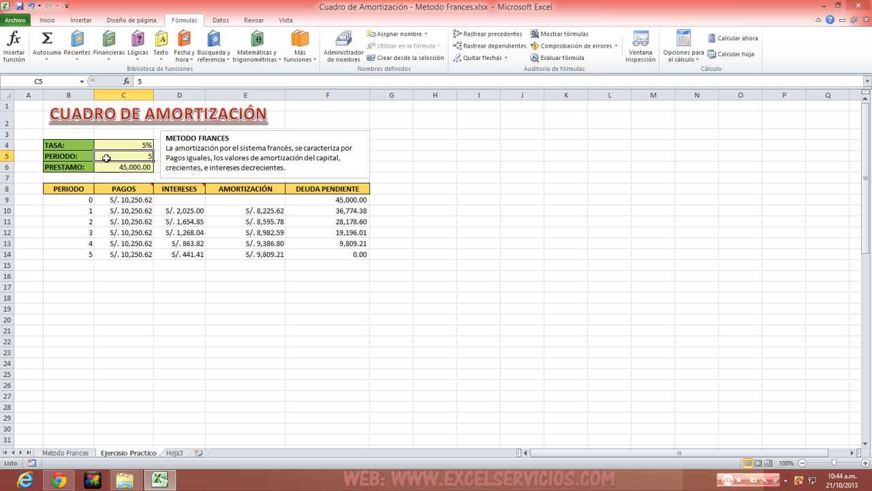
{"action": "type", "text": "24"}
{"action": "key", "text": "Return"}
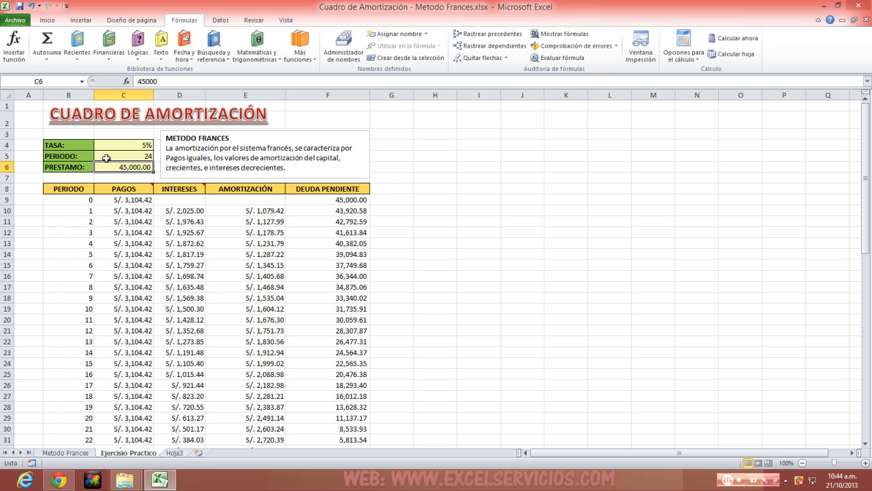
Step: Apply all borders to the schedule's first two data rows, B9:F10
{"action": "left_click", "coordinate": [62, 199]}
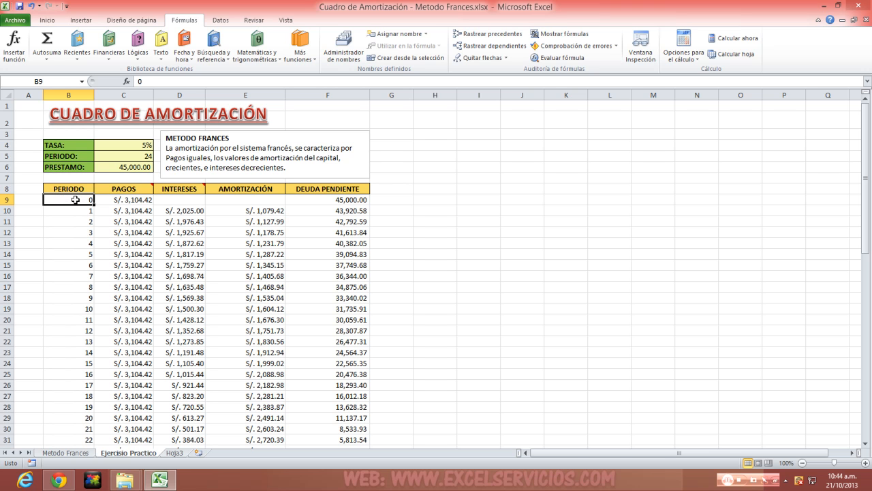
{"action": "left_click", "coordinate": [75, 199]}
{"action": "left_click_drag", "start_coordinate": [75, 199], "coordinate": [348, 207]}
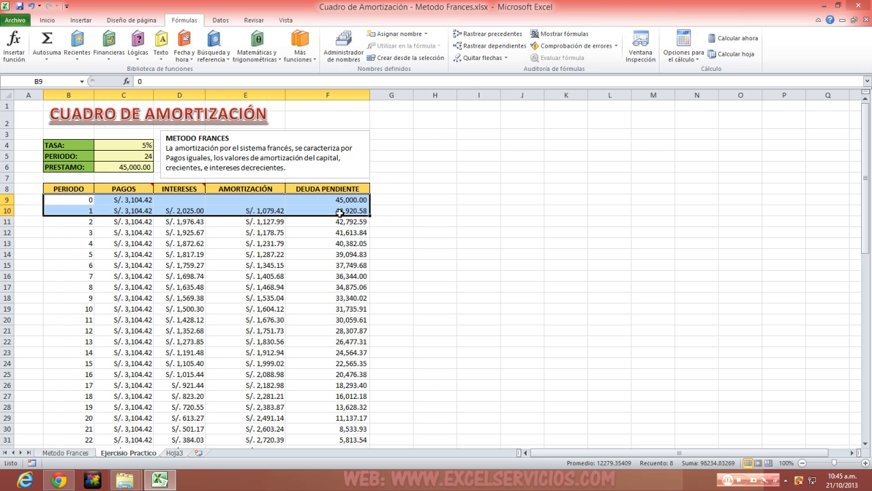
{"action": "left_click", "coordinate": [54, 21]}
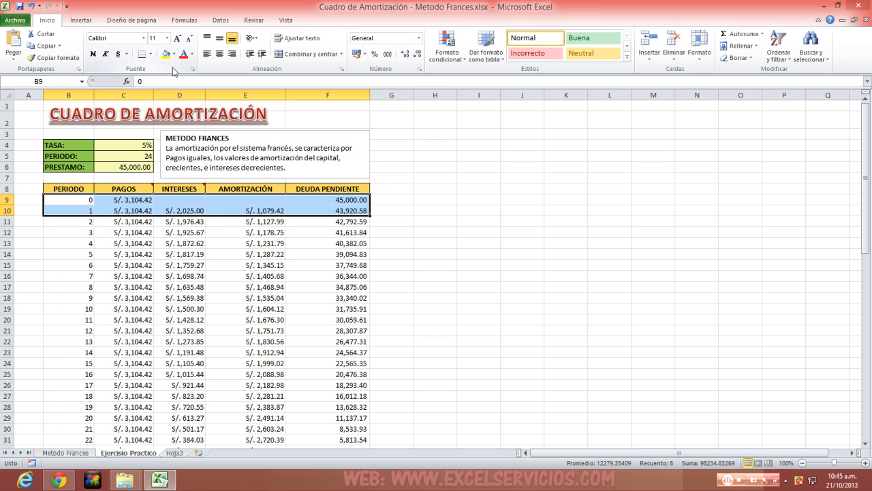
{"action": "left_click", "coordinate": [151, 54]}
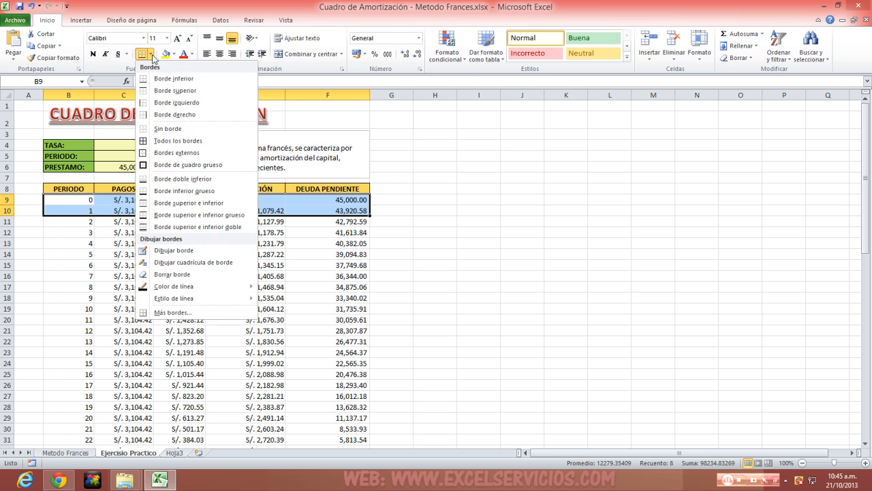
{"action": "left_click", "coordinate": [208, 139]}
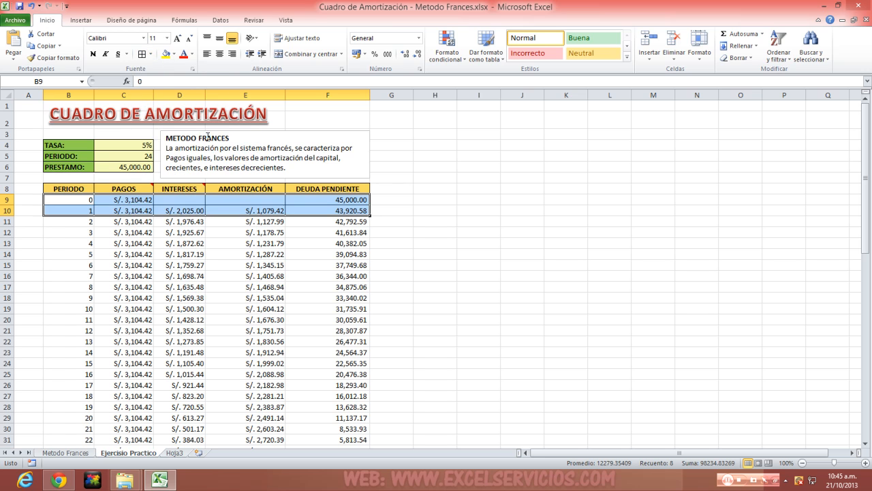
Step: Fill the rows for periods 0 and 1, B9:F10, with a light olive green
{"action": "left_click", "coordinate": [175, 53]}
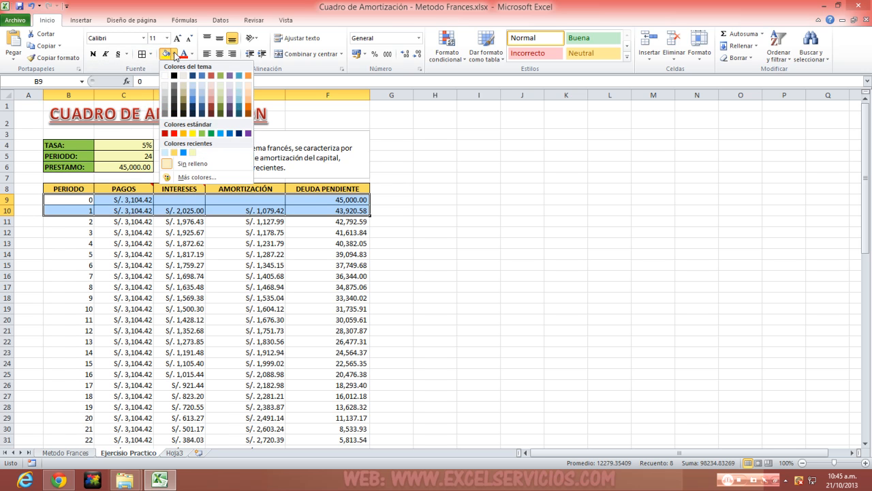
{"action": "left_click", "coordinate": [219, 103]}
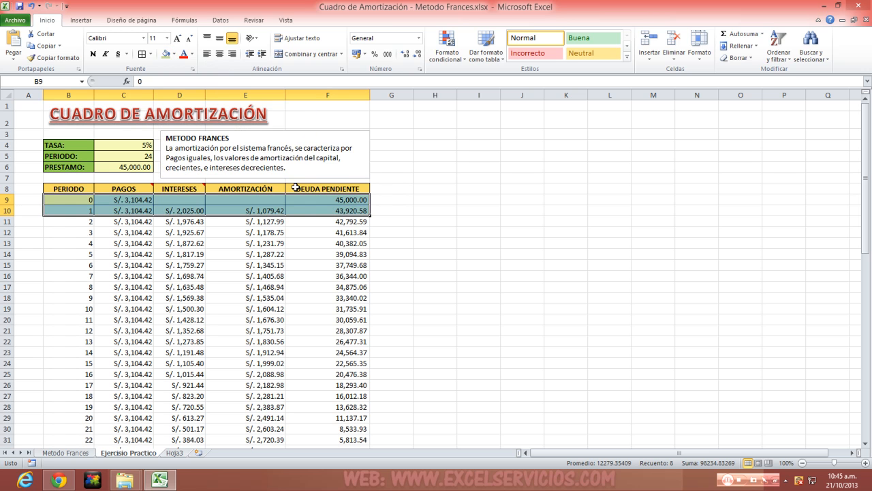
{"action": "left_click", "coordinate": [374, 189]}
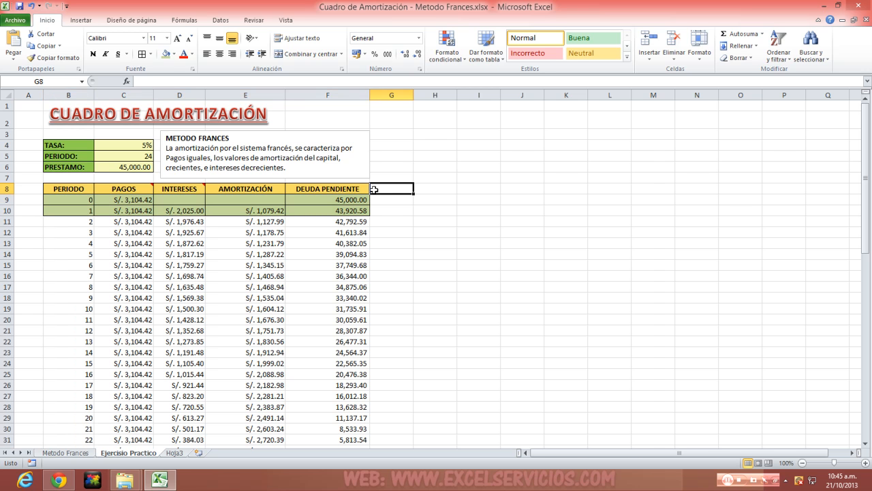
Step: Start a new conditional formatting rule for B11:F69 that uses a formula to determine which cells to format
{"action": "left_click", "coordinate": [73, 222]}
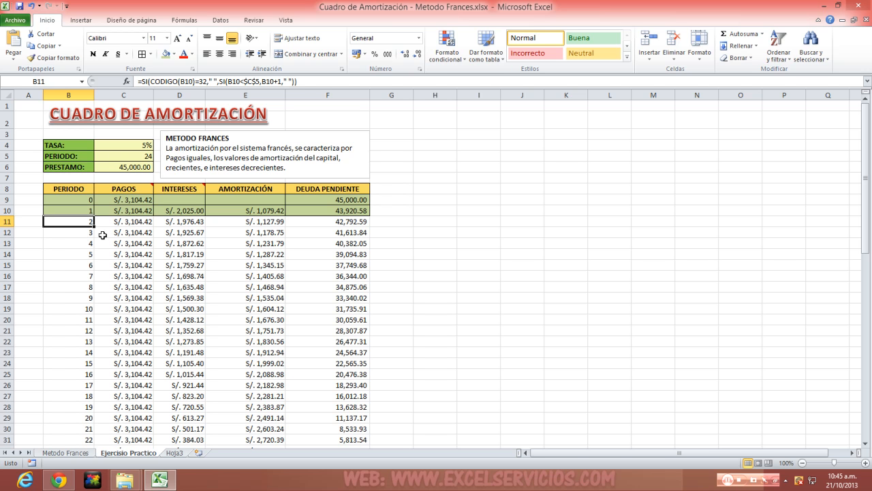
{"action": "key", "text": "ctrl+shift+Right"}
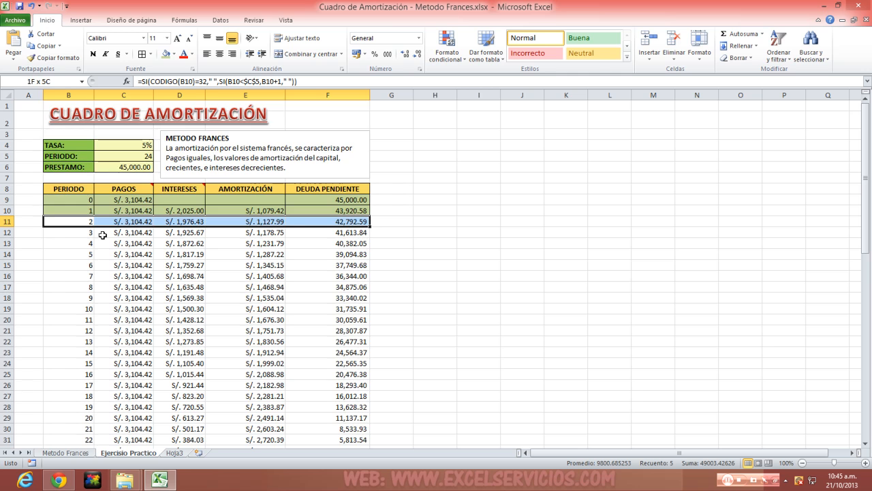
{"action": "key", "text": "ctrl+shift+Down"}
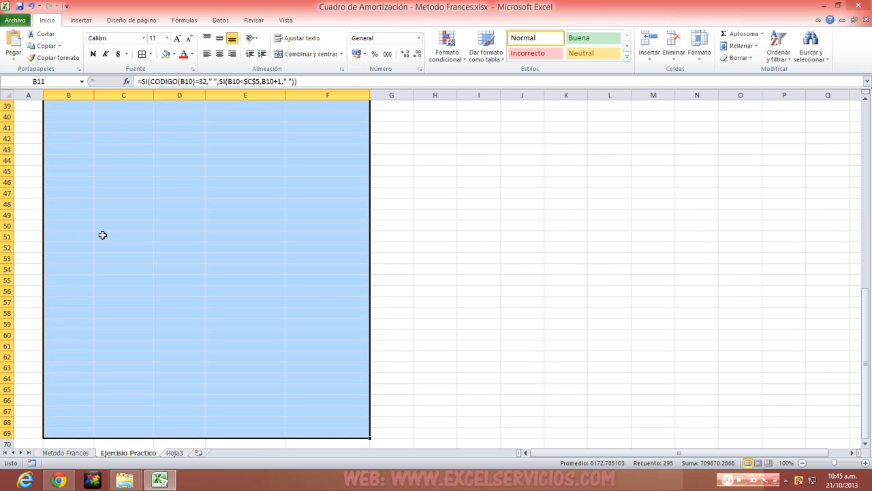
{"action": "left_click", "coordinate": [43, 46]}
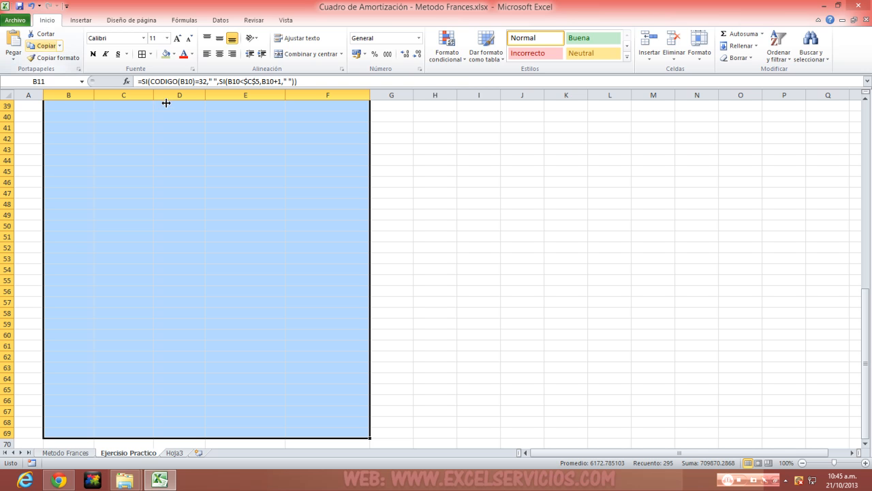
{"action": "left_click", "coordinate": [466, 59]}
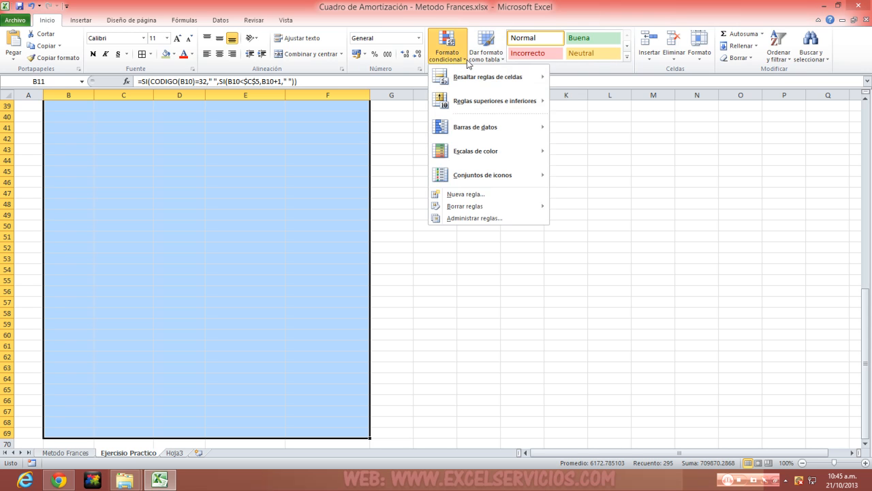
{"action": "left_click", "coordinate": [457, 196]}
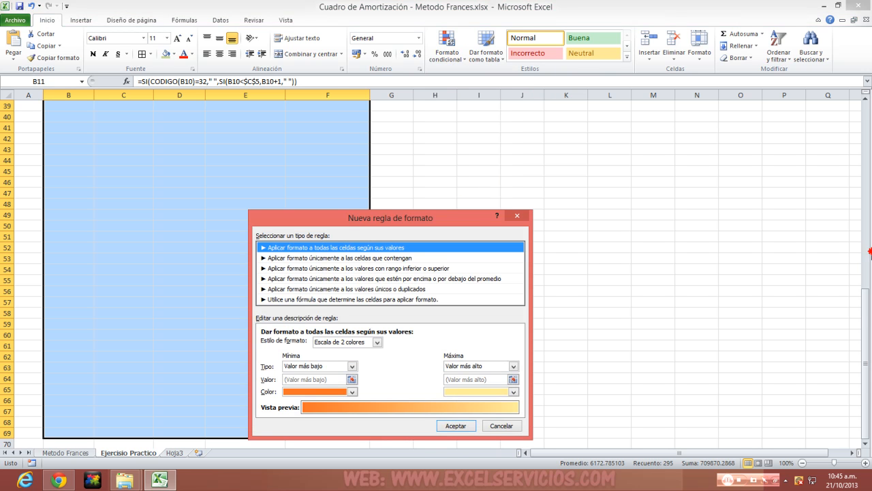
{"action": "left_click_drag", "start_coordinate": [419, 220], "coordinate": [425, 160]}
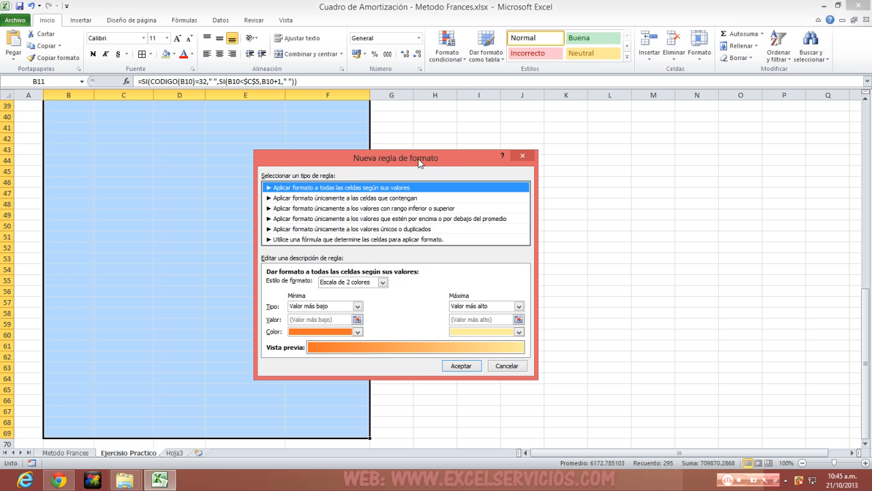
{"action": "left_click", "coordinate": [284, 240]}
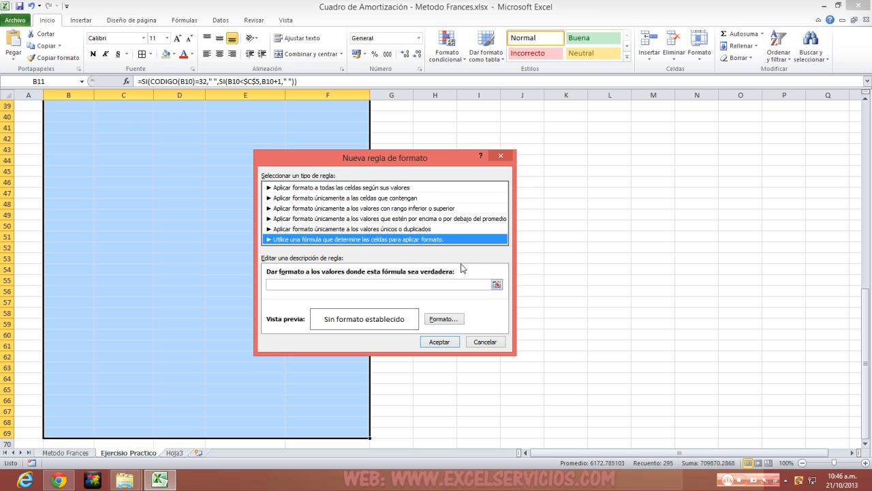
Step: Begin the rule's formula with a reference to B11 that fixes only the column, =$B11
{"action": "left_click", "coordinate": [497, 284]}
{"action": "scroll", "coordinate": [284, 232], "scroll_direction": "up", "scroll_amount": 8}
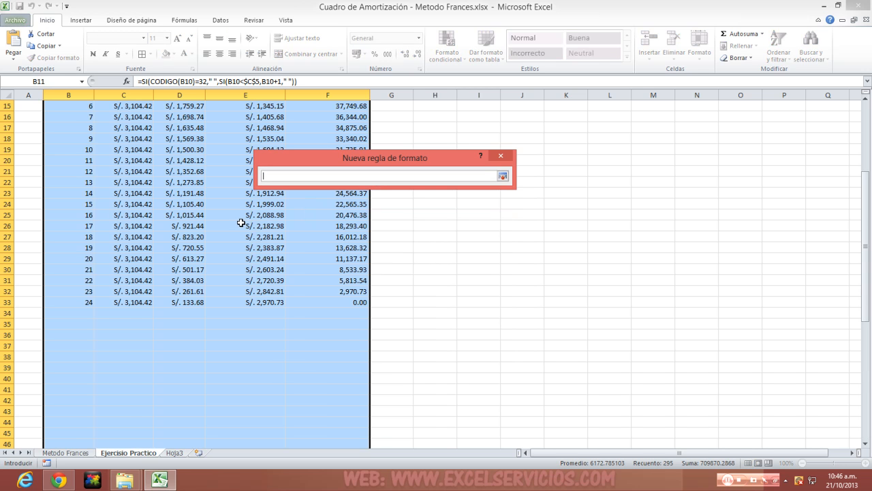
{"action": "scroll", "coordinate": [241, 223], "scroll_direction": "up", "scroll_amount": 5}
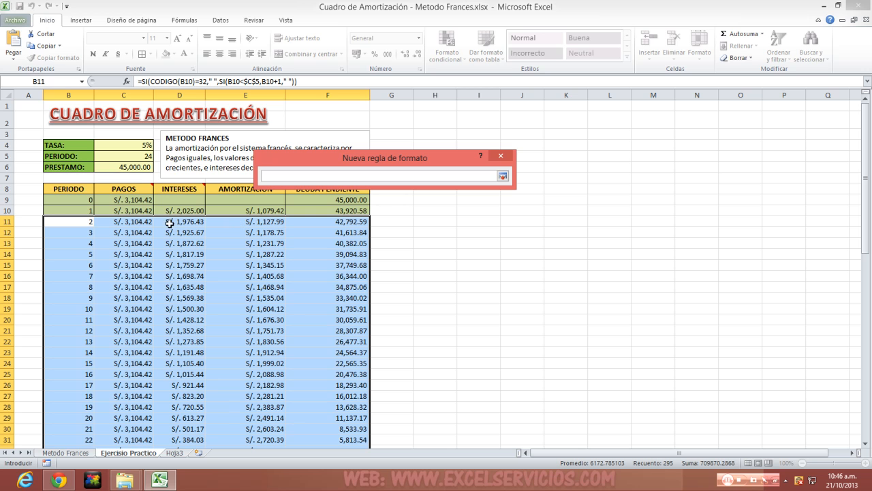
{"action": "left_click", "coordinate": [71, 222]}
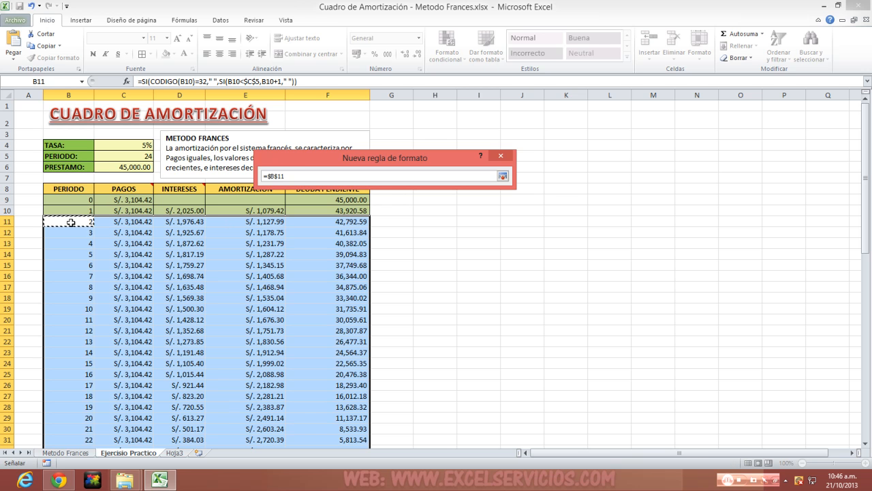
{"action": "left_click", "coordinate": [278, 178]}
{"action": "key", "text": "BackSpace"}
{"action": "key", "text": "Return"}
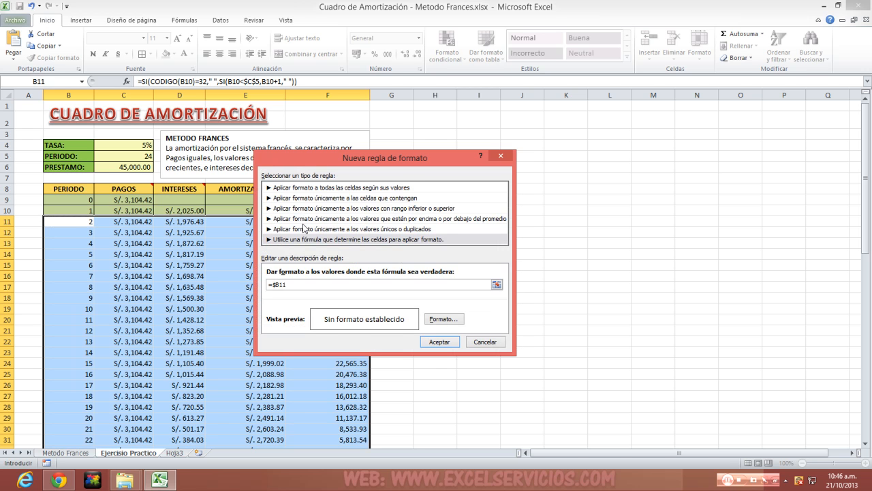
Step: Complete the rule's formula as =$B11<=$C$5 by comparing the period number with the loan period
{"action": "left_click", "coordinate": [299, 283]}
{"action": "type", "text": "<="}
{"action": "left_click", "coordinate": [497, 284]}
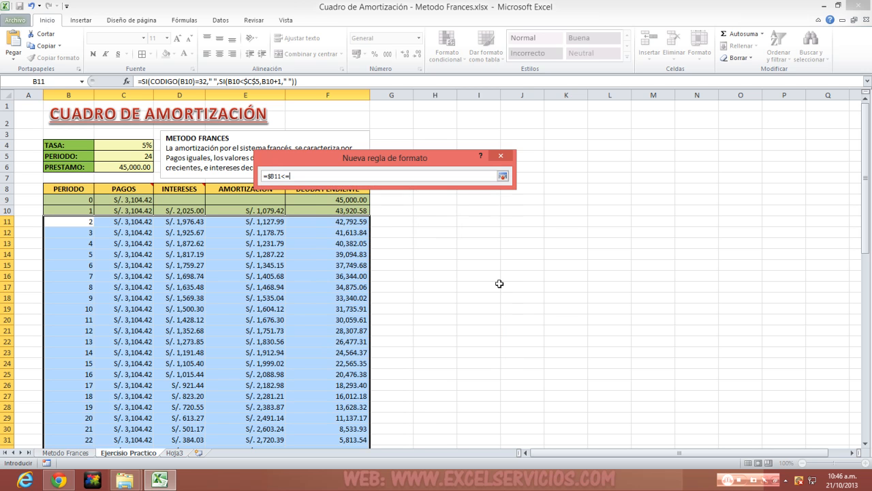
{"action": "left_click", "coordinate": [126, 155]}
{"action": "left_click", "coordinate": [502, 176]}
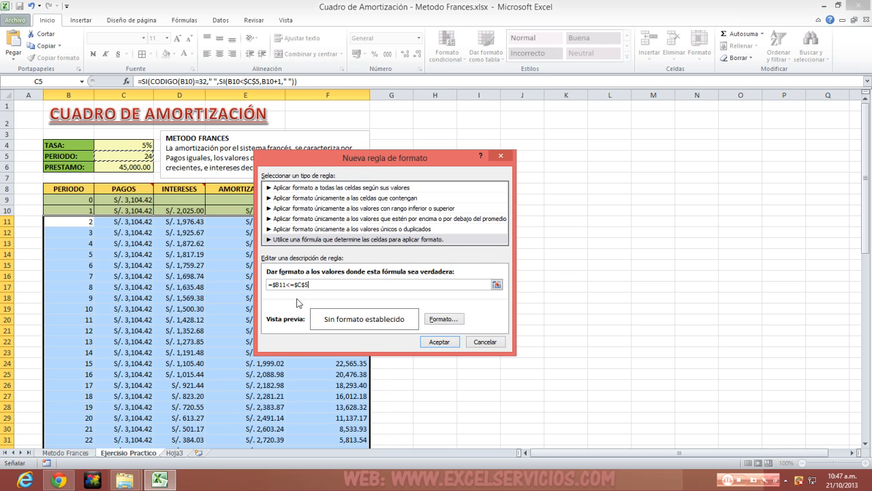
Step: Give the conditional formatting rule's format an outline border around each cell
{"action": "left_click", "coordinate": [430, 319]}
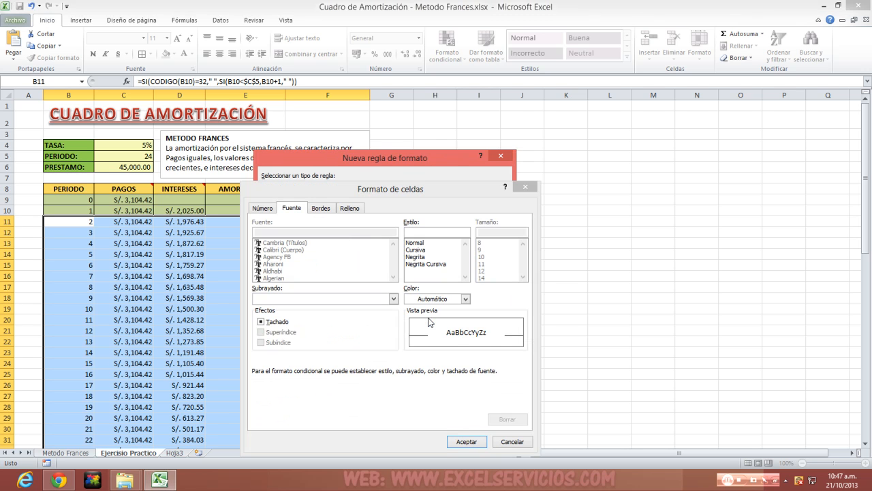
{"action": "left_click_drag", "start_coordinate": [333, 191], "coordinate": [328, 152]}
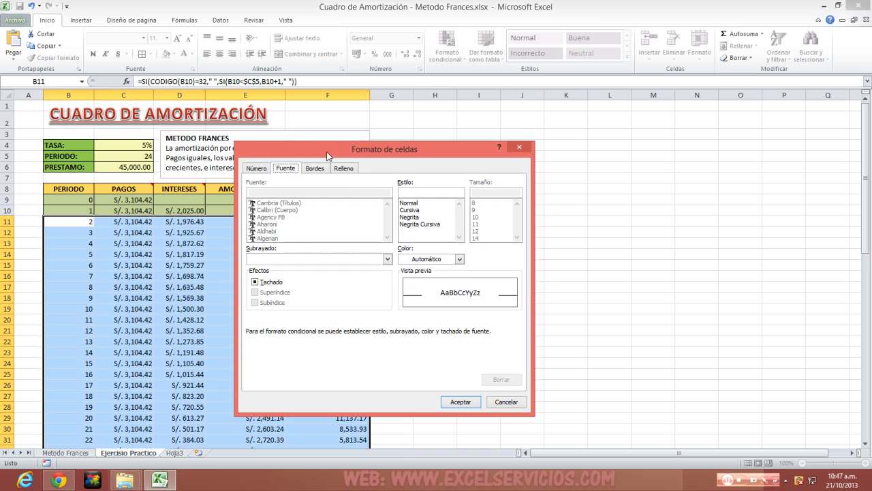
{"action": "left_click", "coordinate": [314, 169]}
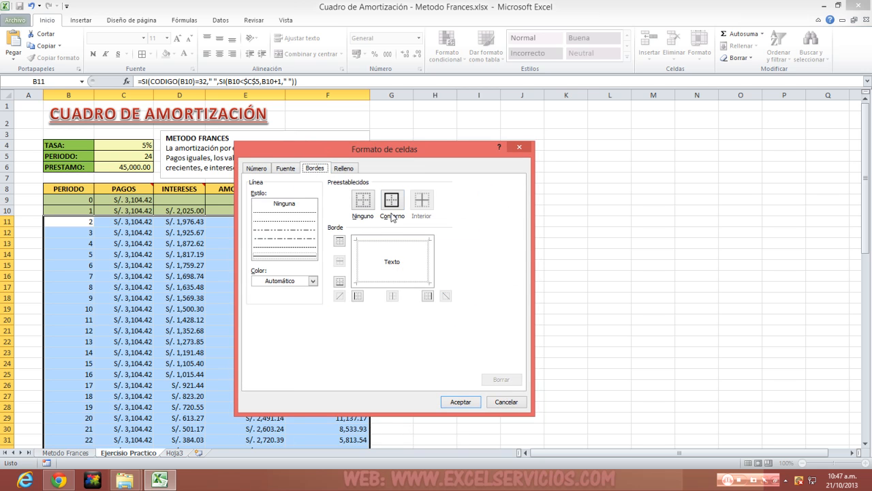
{"action": "left_click", "coordinate": [392, 208]}
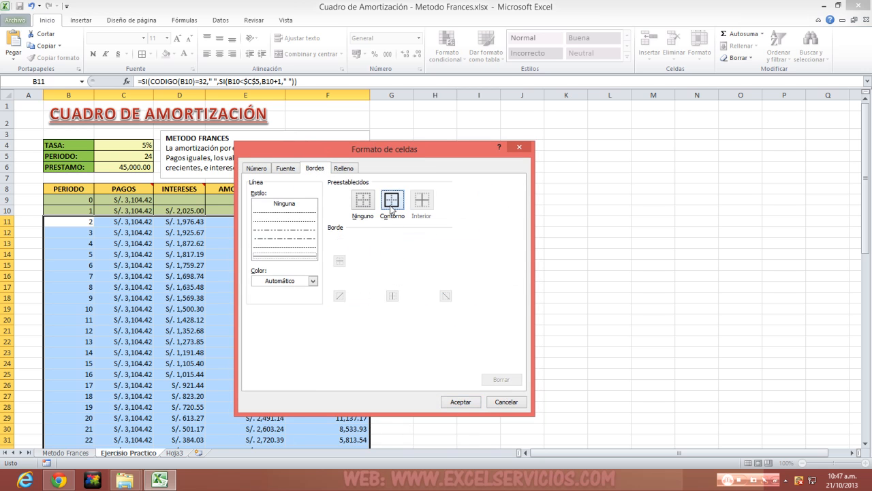
Step: Add a light olive green fill to the rule's format and apply the rule to the schedule rows
{"action": "left_click", "coordinate": [343, 169]}
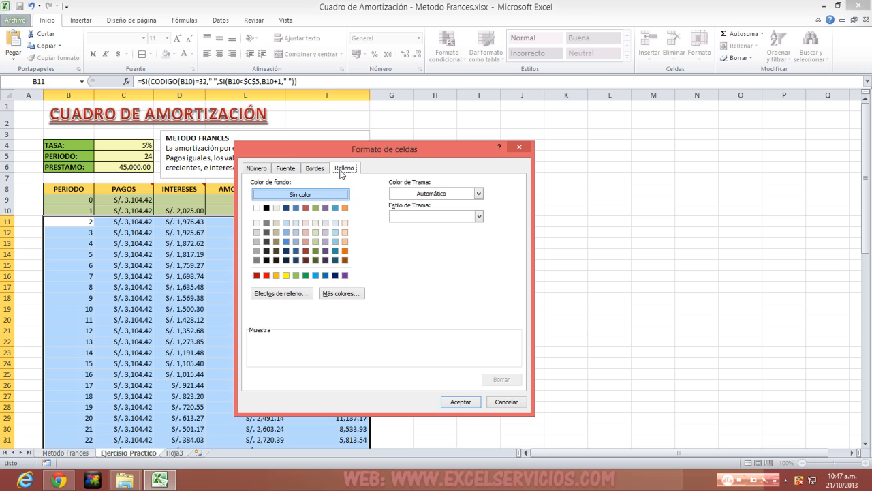
{"action": "left_click", "coordinate": [315, 241]}
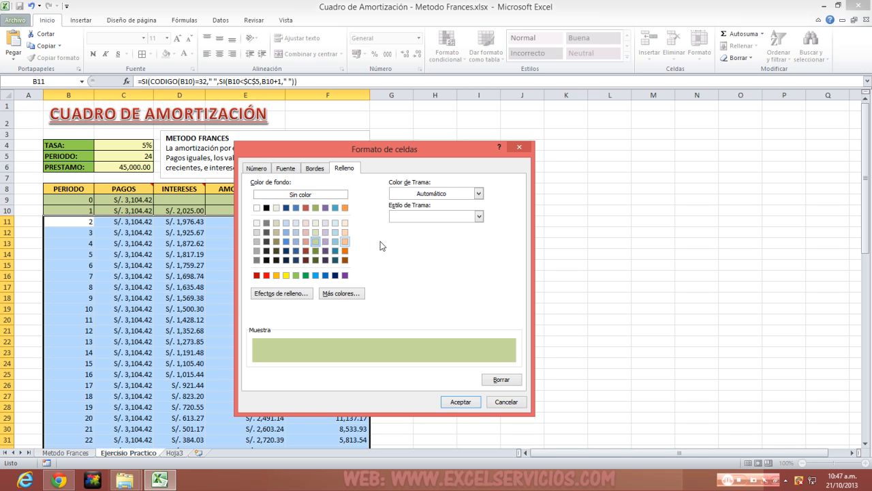
{"action": "left_click", "coordinate": [315, 241]}
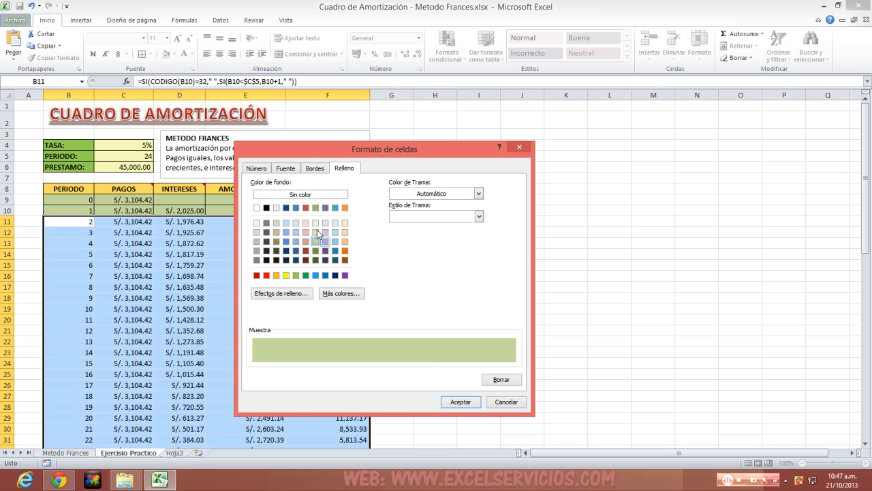
{"action": "left_click", "coordinate": [456, 402]}
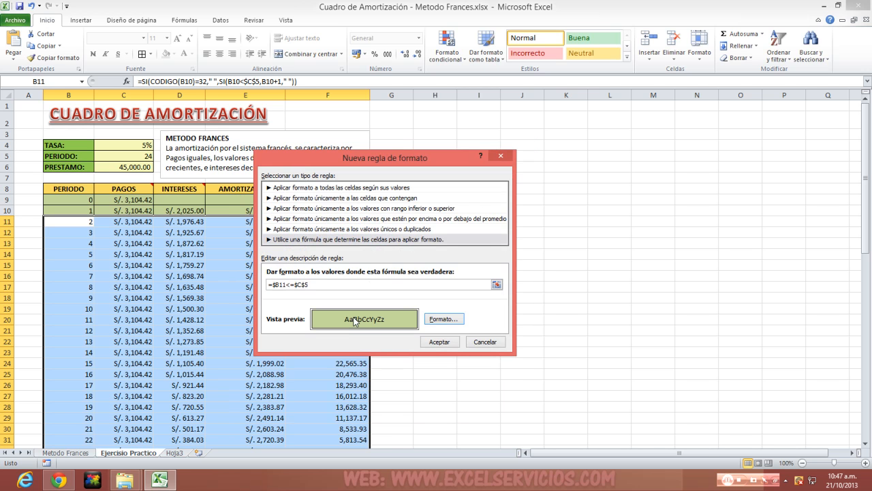
{"action": "left_click", "coordinate": [433, 341]}
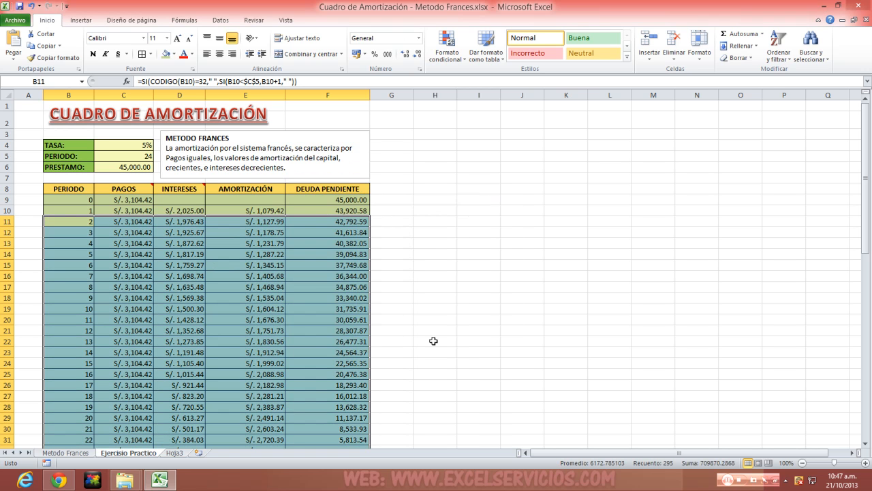
{"action": "left_click", "coordinate": [433, 341]}
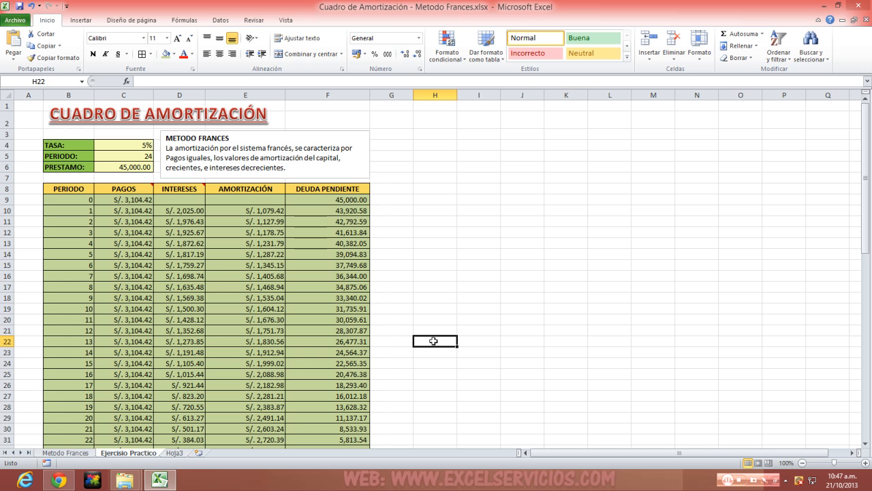
Step: Set the loan period in C5 to 6 to test the schedule's conditional formatting
{"action": "scroll", "coordinate": [433, 341], "scroll_direction": "down", "scroll_amount": 3}
{"action": "scroll", "coordinate": [434, 341], "scroll_direction": "up", "scroll_amount": 3}
{"action": "left_click", "coordinate": [138, 154]}
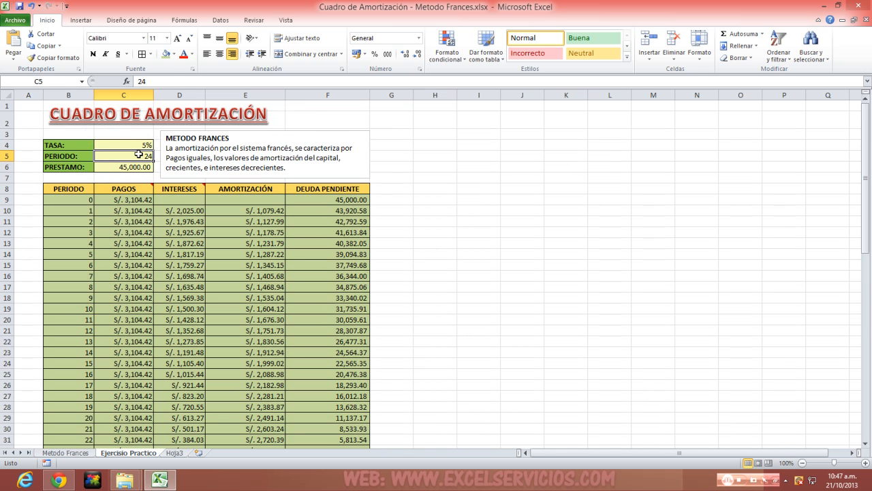
{"action": "type", "text": "6"}
{"action": "key", "text": "Return"}
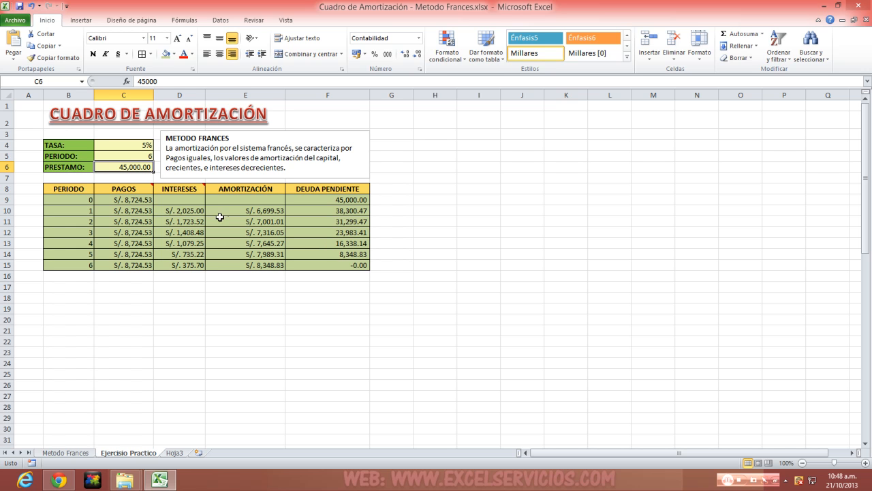
Step: Set the loan period in C5 to 60 to test the schedule at full length
{"action": "left_click", "coordinate": [138, 155]}
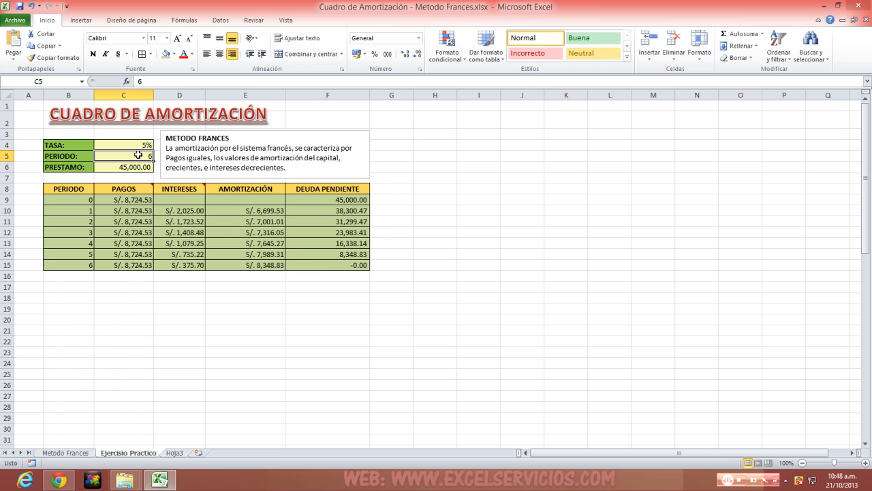
{"action": "type", "text": "60"}
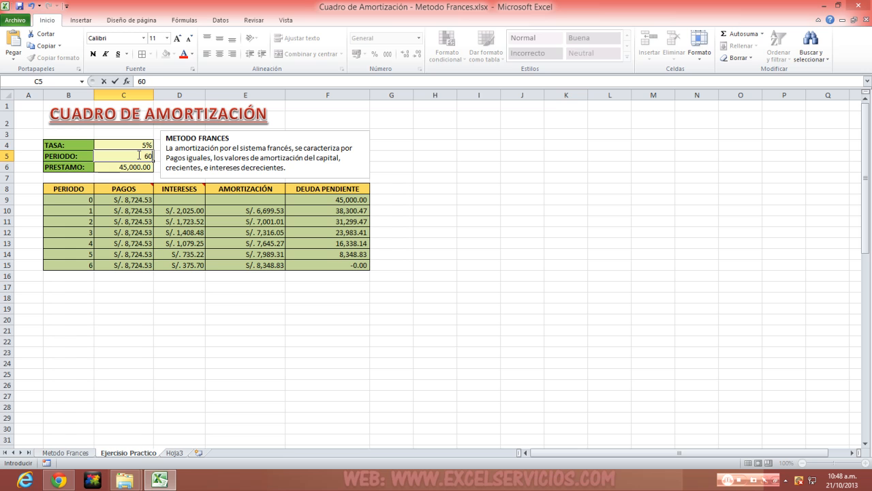
{"action": "key", "text": "Return"}
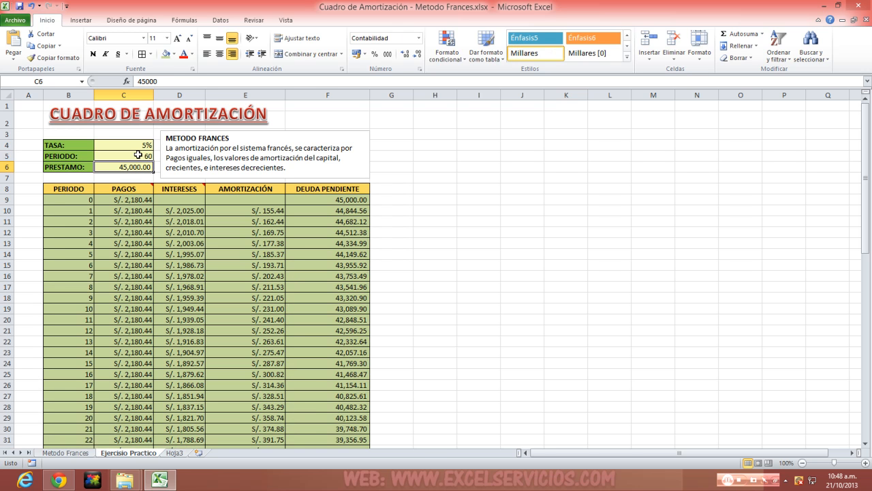
Step: Center the PERIODO column horizontally from its header through period 60, B8:B69
{"action": "left_click", "coordinate": [75, 197]}
{"action": "key", "text": "ctrl+shift+Down"}
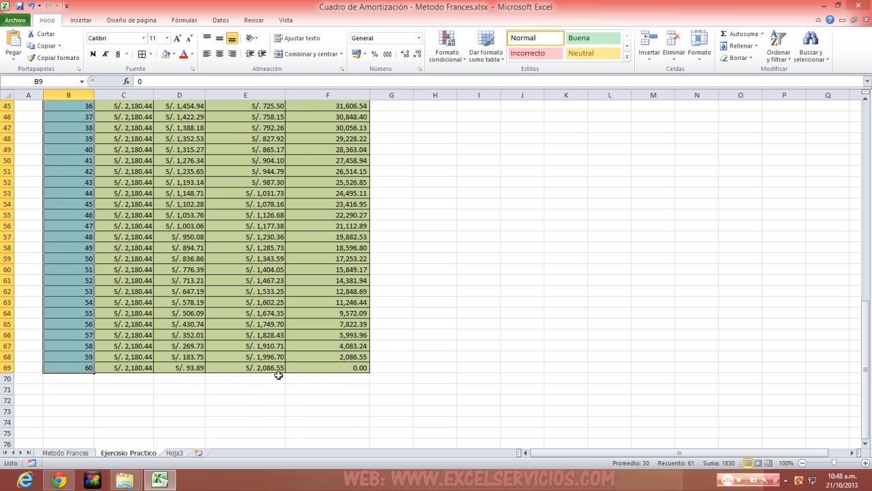
{"action": "left_click", "coordinate": [82, 367]}
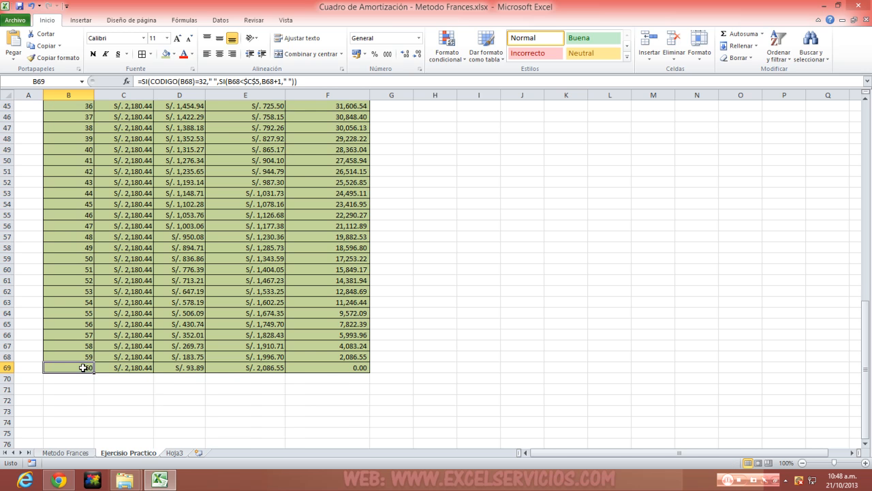
{"action": "key", "text": "ctrl+shift+Up"}
{"action": "scroll", "coordinate": [82, 367], "scroll_direction": "up", "scroll_amount": 3}
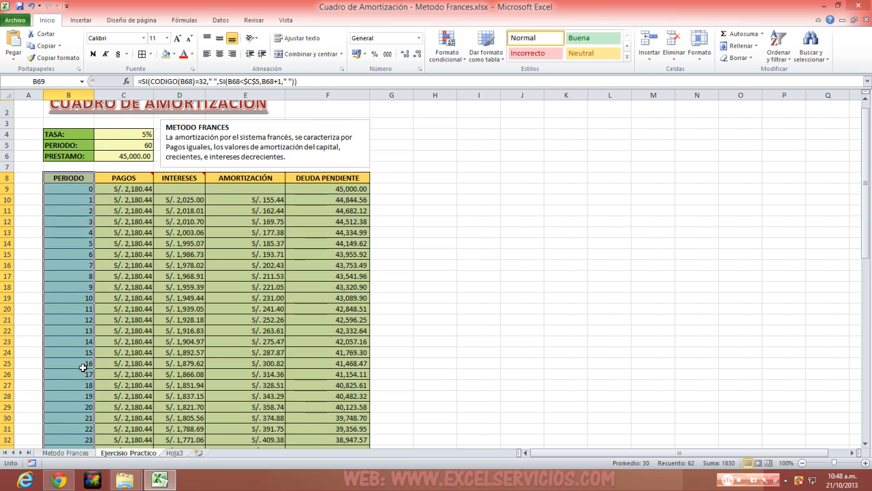
{"action": "left_click", "coordinate": [219, 53]}
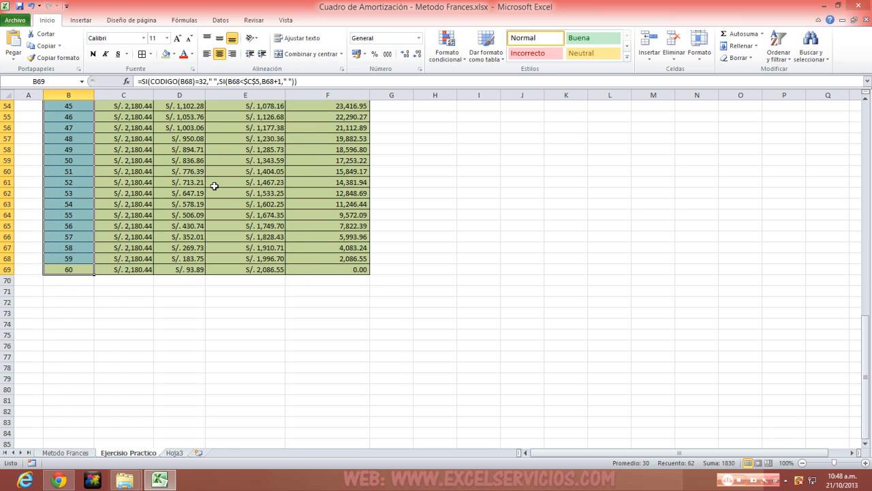
{"action": "scroll", "coordinate": [214, 185], "scroll_direction": "up", "scroll_amount": 18}
{"action": "left_click", "coordinate": [207, 222]}
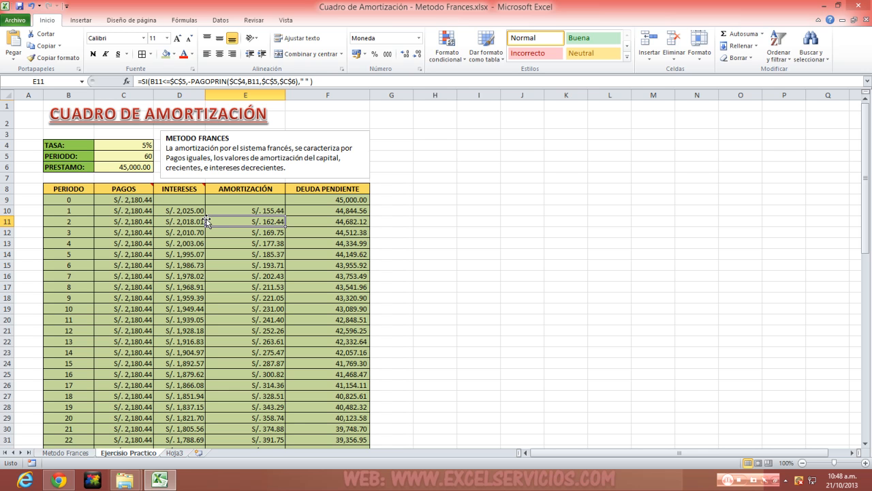
Step: Set the loan period in C5 to 12
{"action": "left_click", "coordinate": [142, 154]}
{"action": "type", "text": "12"}
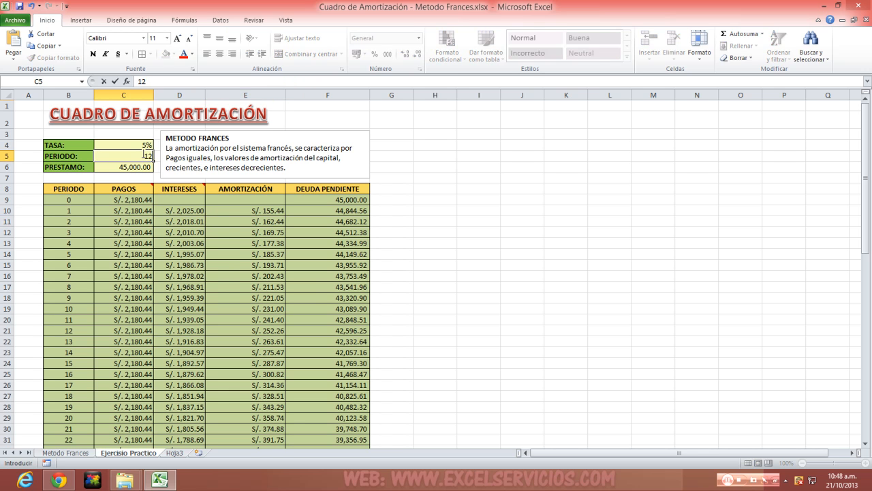
{"action": "key", "text": "Return"}
{"action": "left_click", "coordinate": [269, 262]}
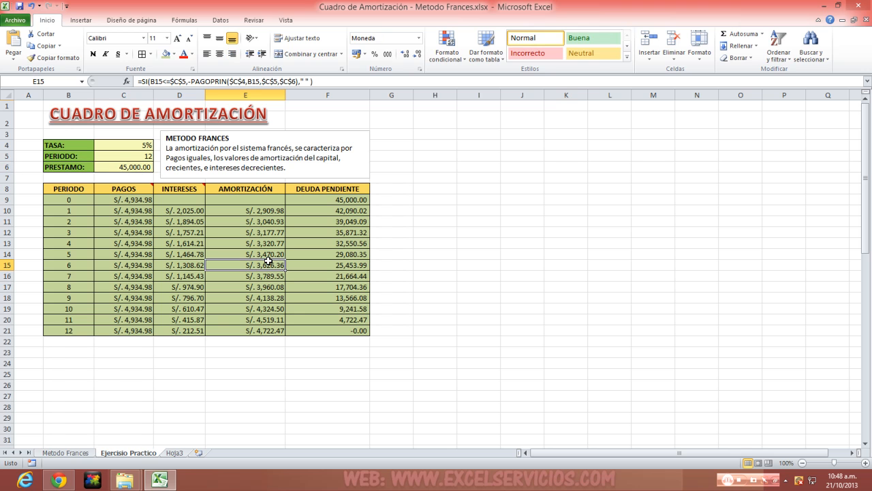